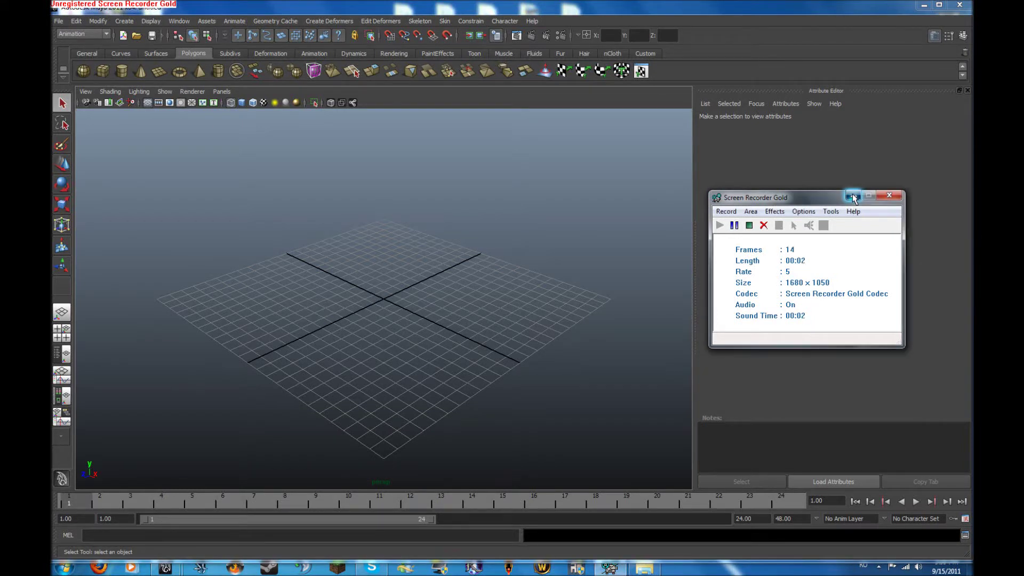
click(854, 196)
mouse_move(374, 205)
alt+mouse_down()
mouse_move(449, 213)
mouse_move(347, 228)
mouse_move(385, 220)
alt+mouse_up()
alt+right_drag(386, 220, 302, 224)
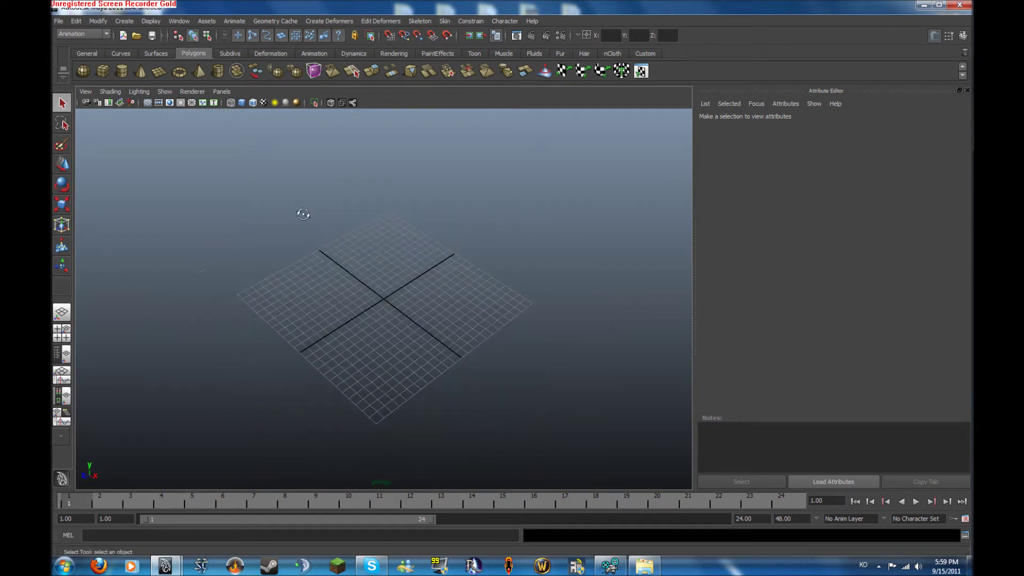
alt+drag(302, 214, 272, 193)
alt+right_drag(272, 193, 366, 213)
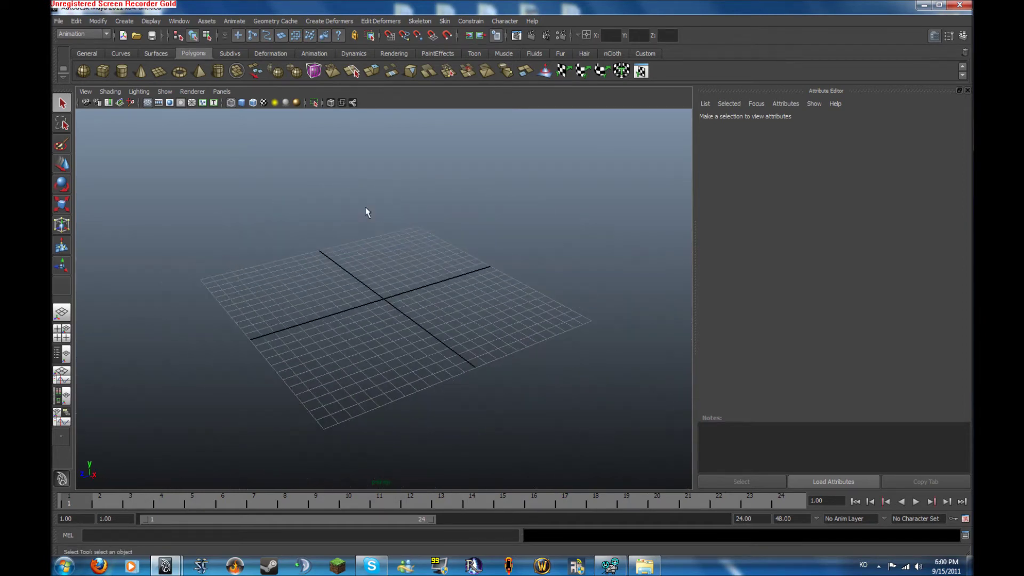
alt+drag(366, 213, 440, 247)
alt+right_drag(440, 246, 334, 233)
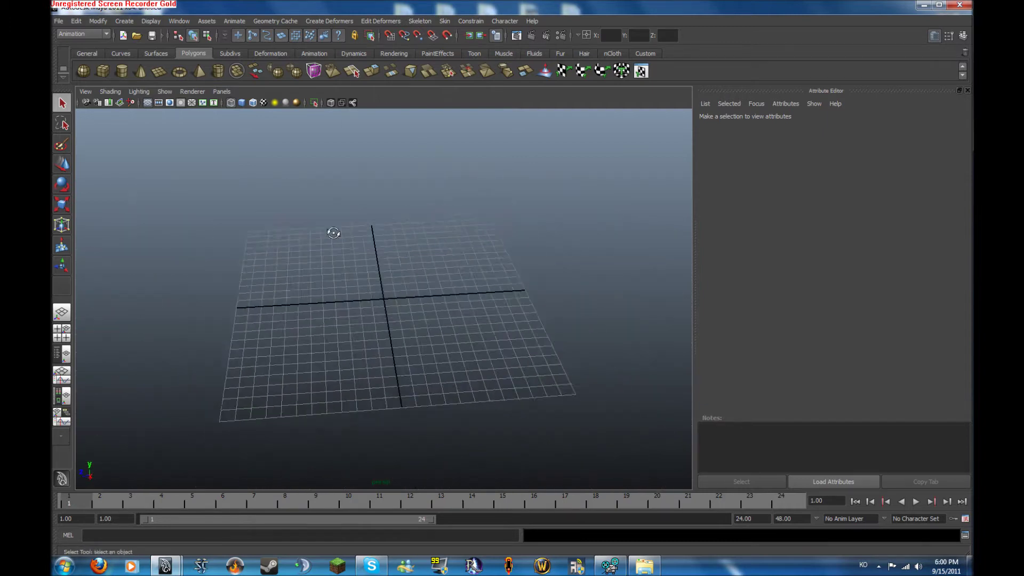
alt+drag(334, 234, 376, 251)
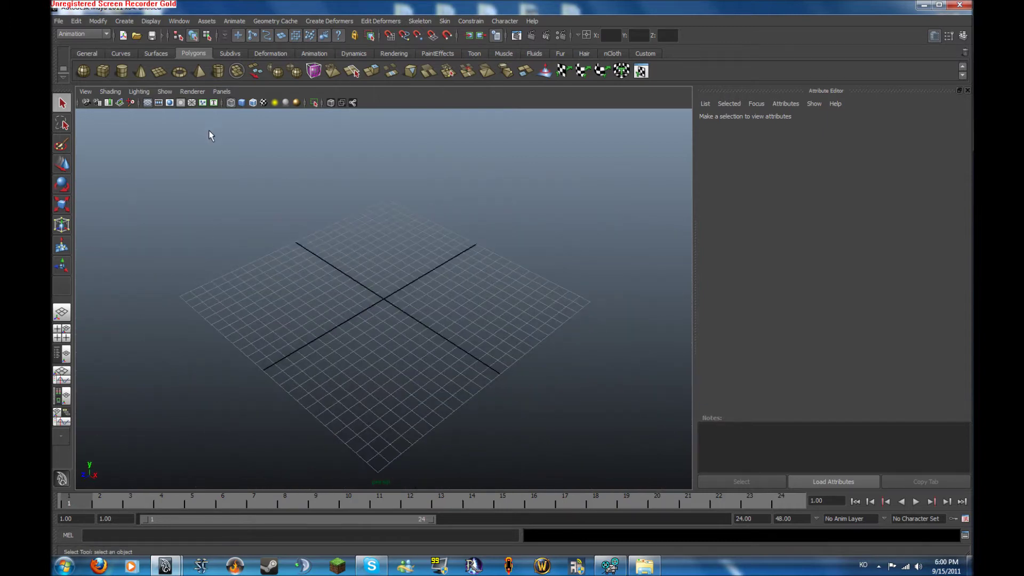
Create a new project named Project_youtube using the default folder locations.
click(60, 22)
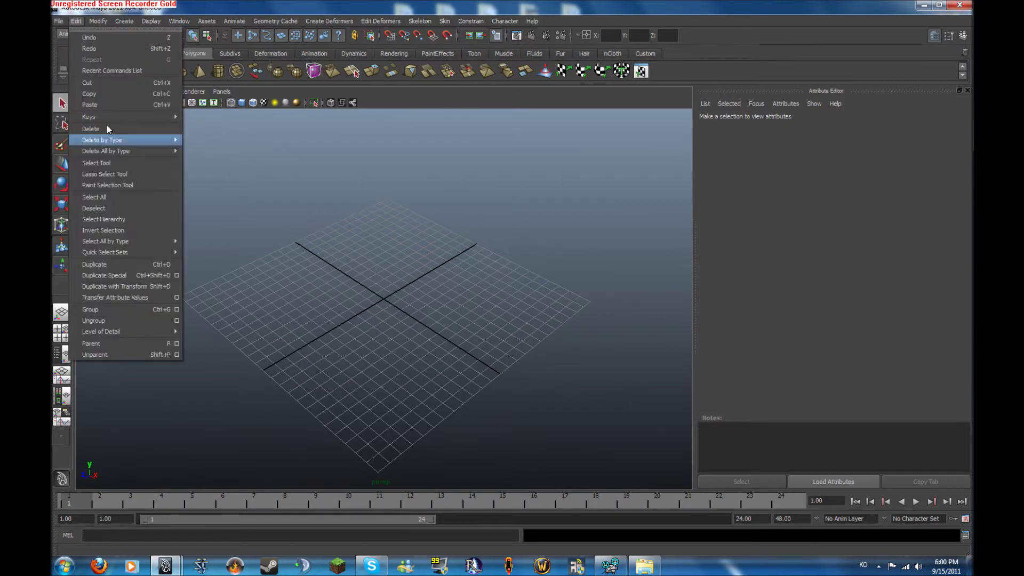
mouse_move(105, 232)
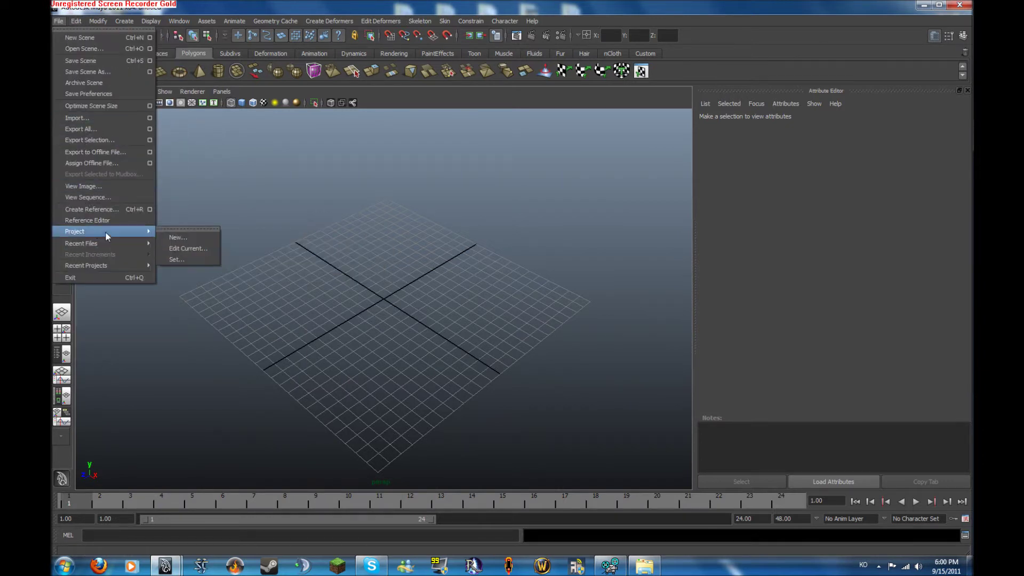
click(181, 237)
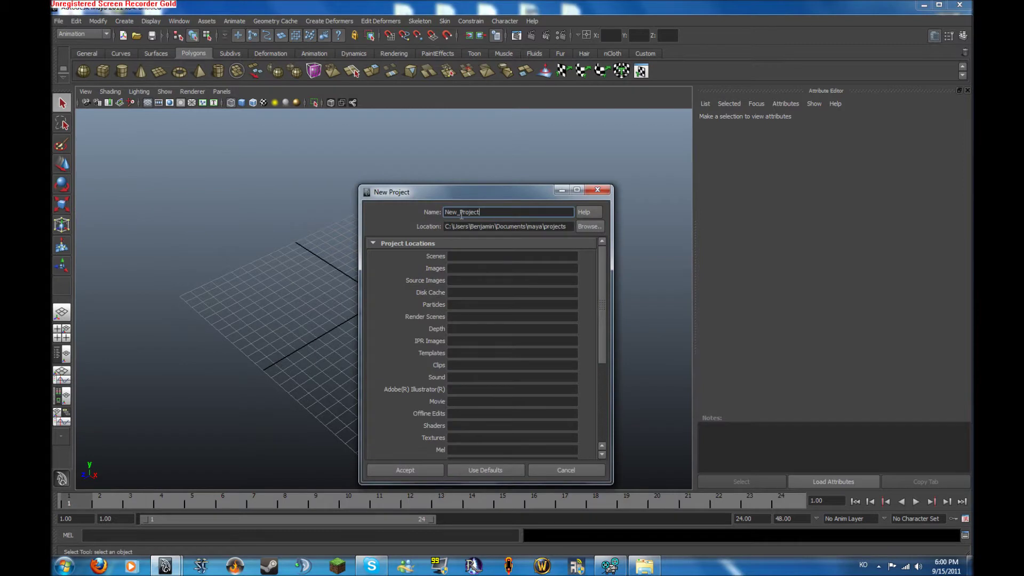
drag(461, 214, 281, 209)
key(BackSpace)
click(488, 470)
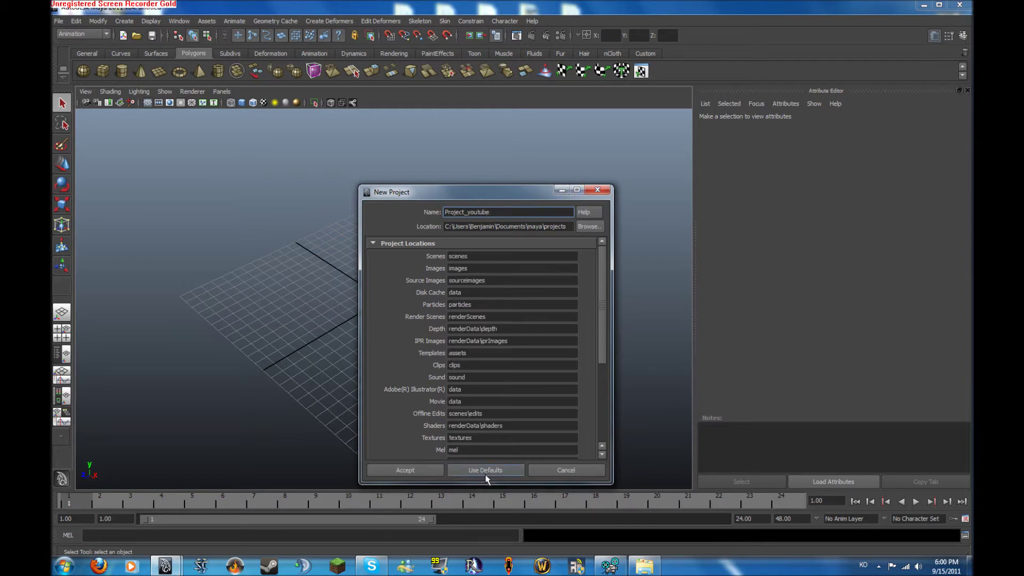
click(424, 471)
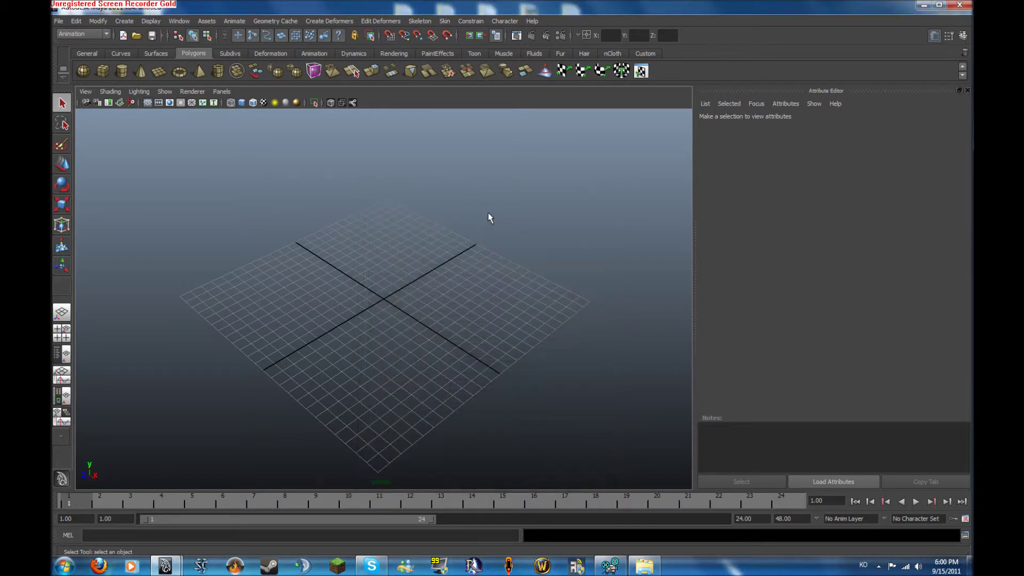
Start a new, empty scene.
click(60, 22)
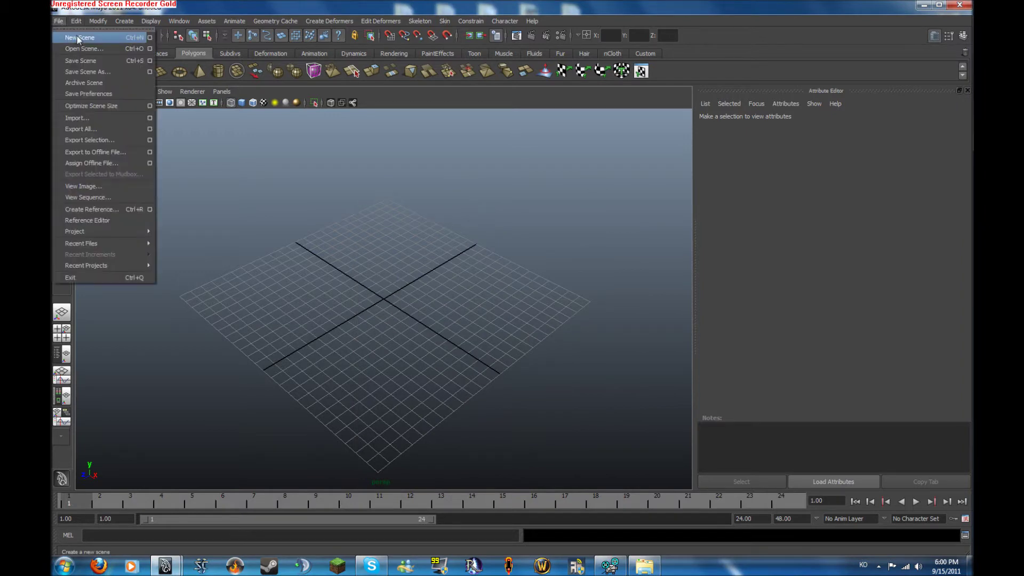
click(77, 36)
click(511, 280)
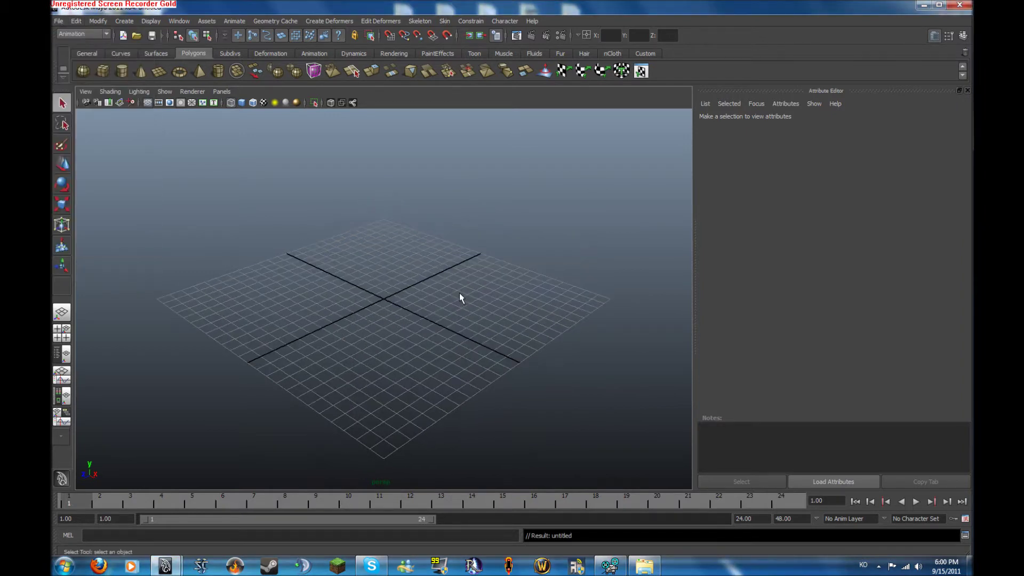
Create a polygon plane at the origin and scale it up uniformly in shaded display.
click(158, 71)
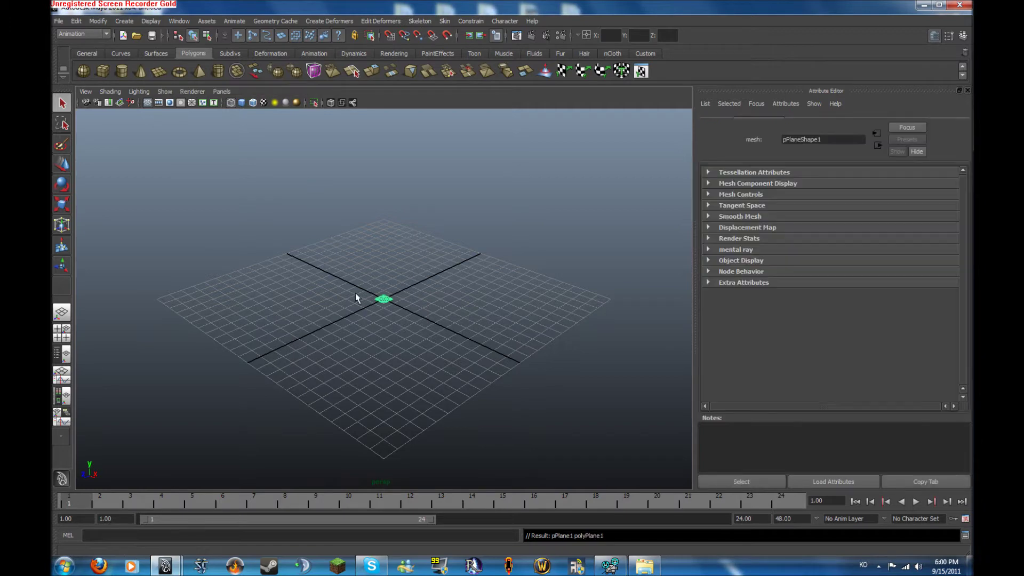
scroll(624, 283, up, 5)
mouse_move(401, 288)
alt+right_down()
mouse_move(494, 292)
mouse_move(423, 288)
alt+right_up()
key(5)
key(r)
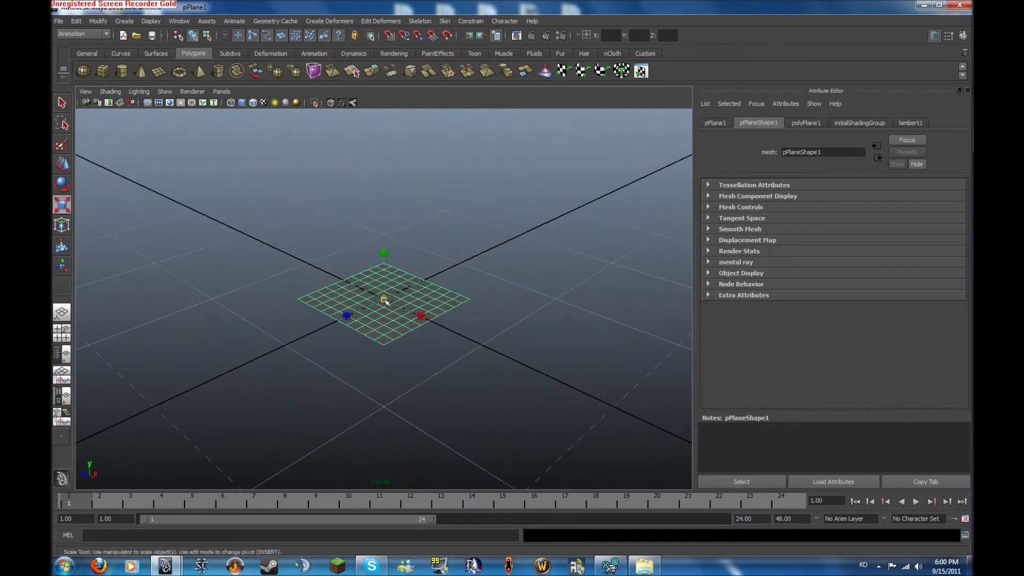
scroll(389, 297, up, 4)
scroll(255, 274, down, 2)
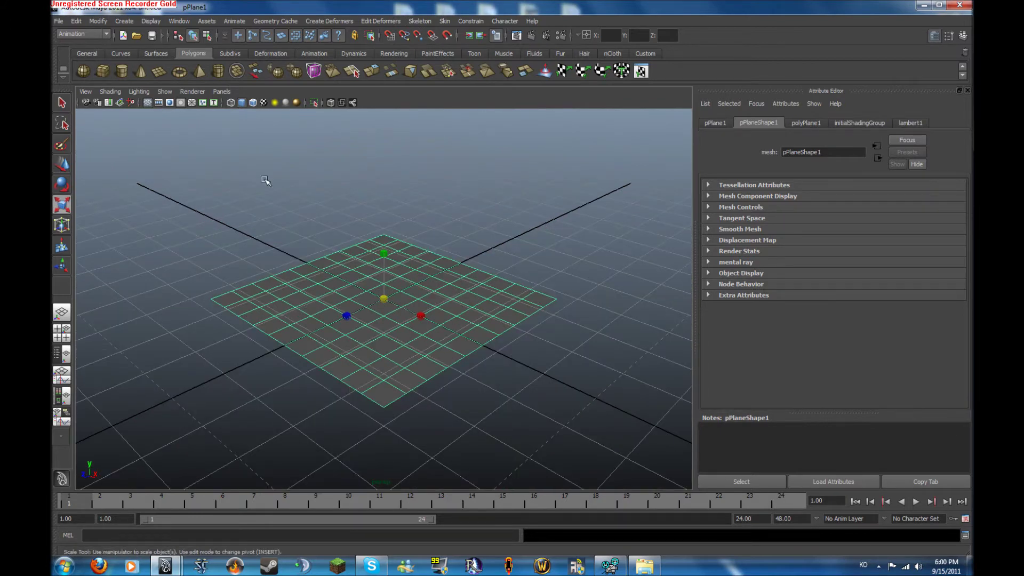
Create a polygon cube, shift it about 0.6 along X and raise it above the plane.
click(103, 71)
key(w)
drag(400, 306, 428, 322)
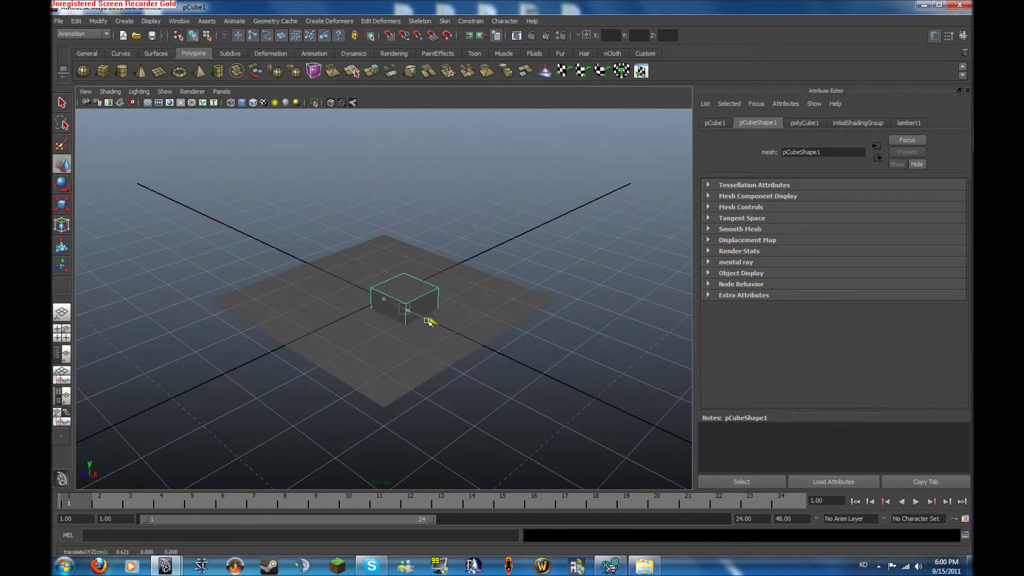
drag(405, 268, 407, 221)
Select the plane and scale it uniformly on all axes.
click(382, 347)
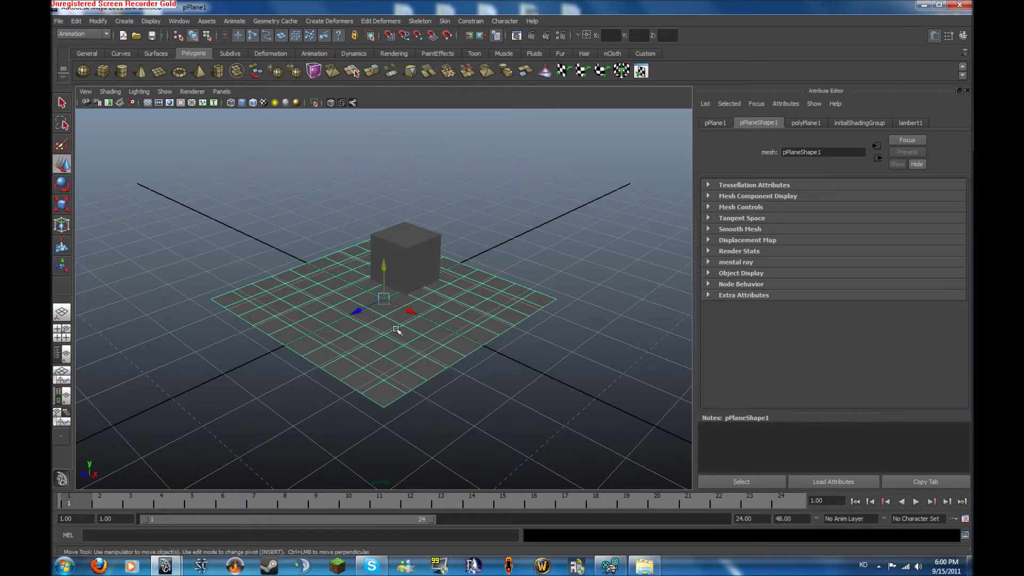
key(r)
drag(385, 297, 297, 290)
Move the cube far out along the X axis, away from the origin.
click(394, 283)
key(w)
drag(419, 295, 705, 429)
Scale the plane up uniformly until it extends well past the viewport grid.
click(403, 323)
key(r)
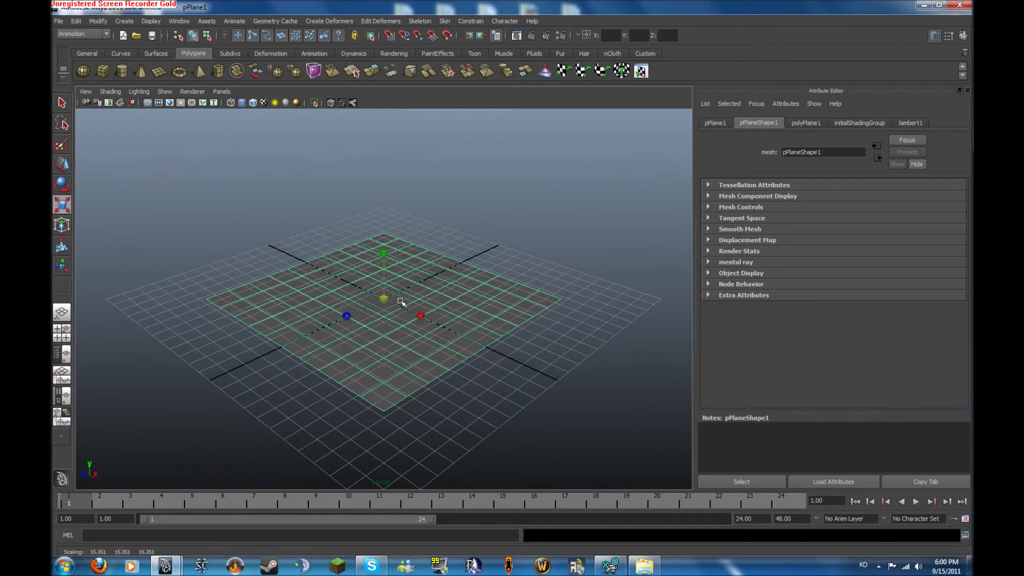
drag(385, 299, 285, 344)
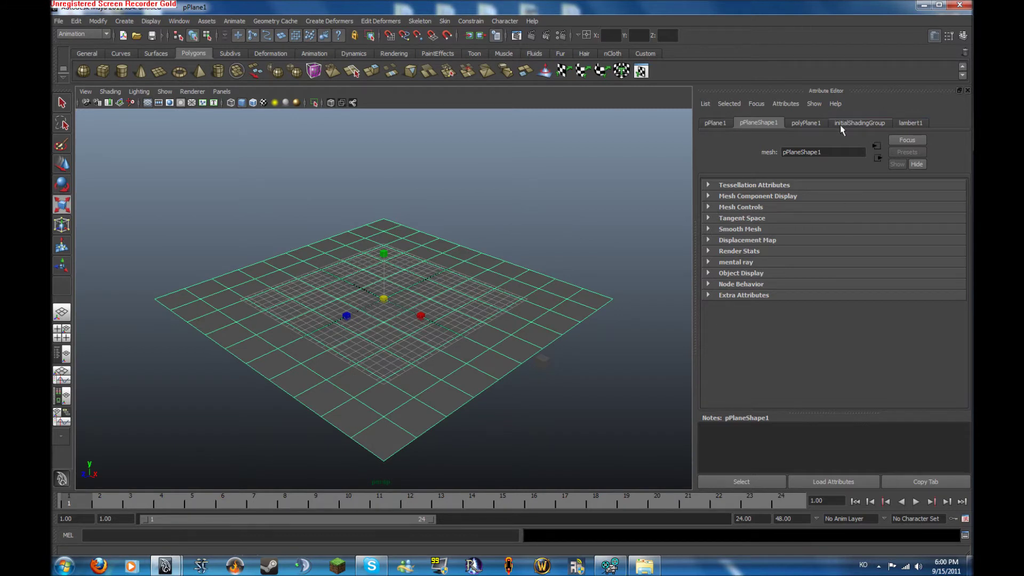
Set the plane's Subdivisions Width and Subdivisions Height to 15.
click(806, 123)
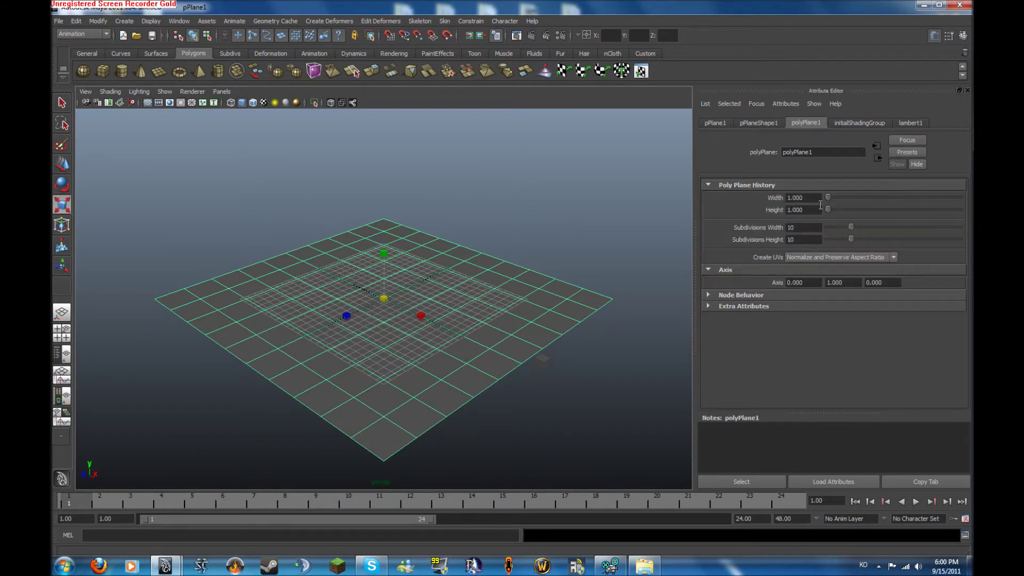
drag(804, 227, 726, 200)
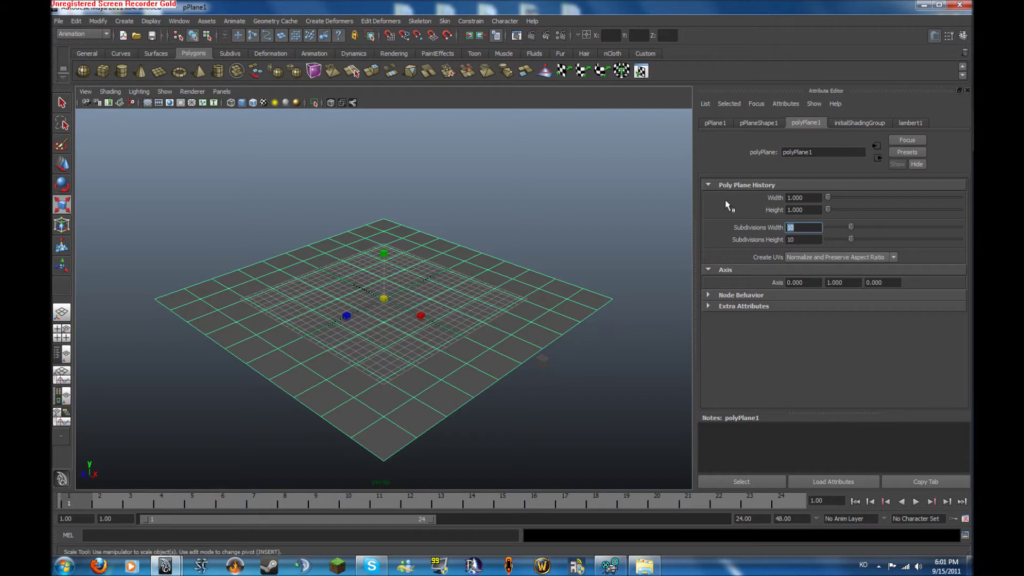
text(15)
key(Return)
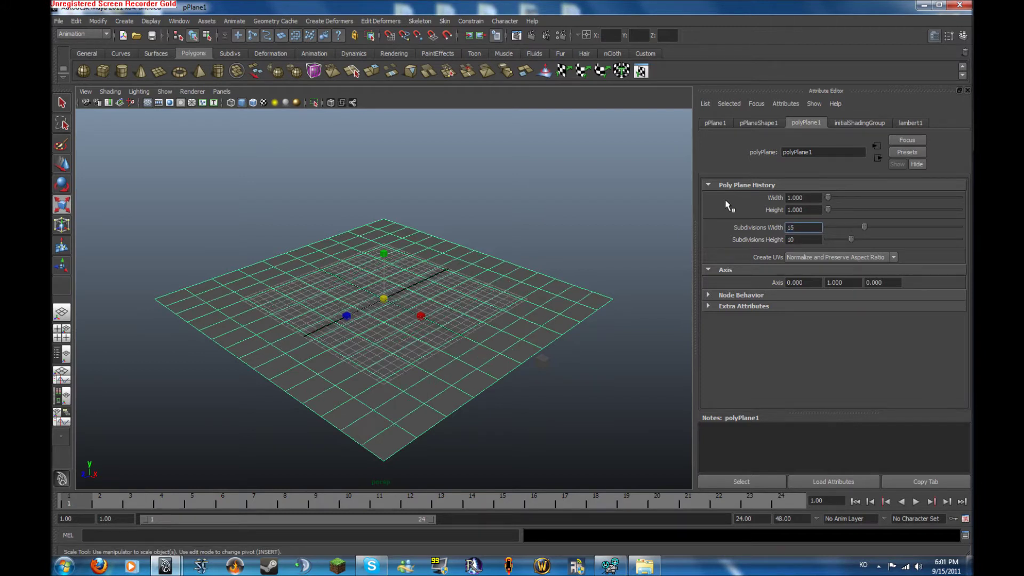
click(792, 240)
double_click(793, 240)
text(15)
key(Return)
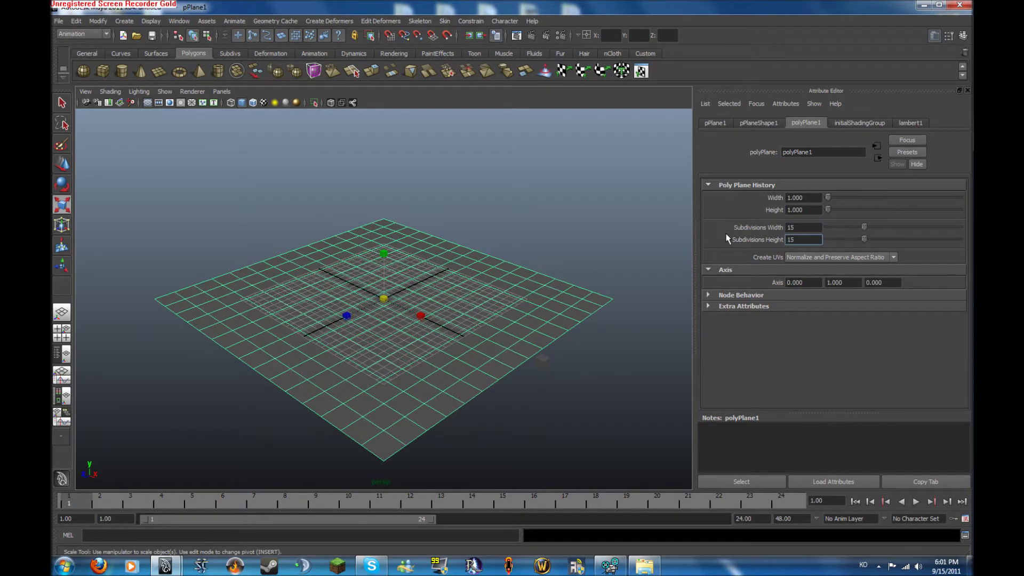
Move the cube slightly farther out along X, away from the plane's edge.
scroll(416, 229, up, 5)
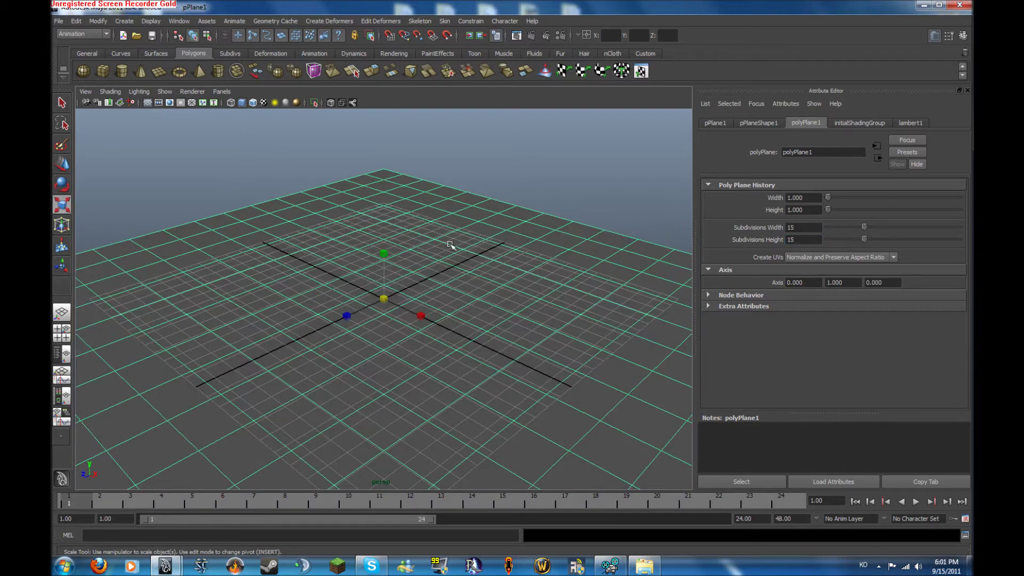
scroll(450, 244, up, 2)
alt+drag(421, 261, 528, 282)
alt+right_drag(529, 282, 275, 278)
alt+right_drag(364, 279, 635, 279)
alt+middle_drag(635, 279, 385, 269)
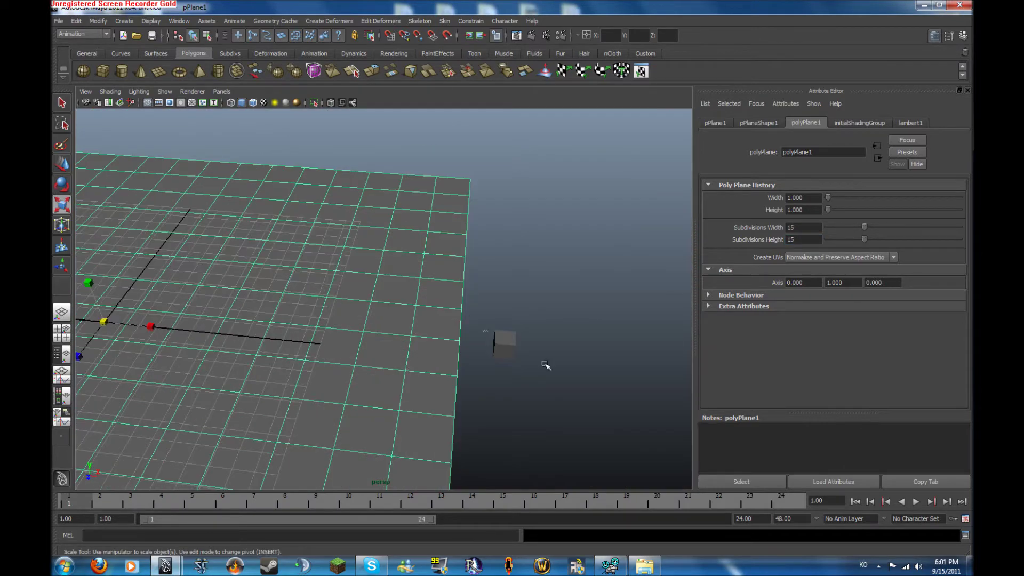
click(511, 353)
key(w)
drag(544, 350, 567, 363)
Try the cube on top of the plane's grid squares and undo that move.
click(420, 352)
click(376, 341)
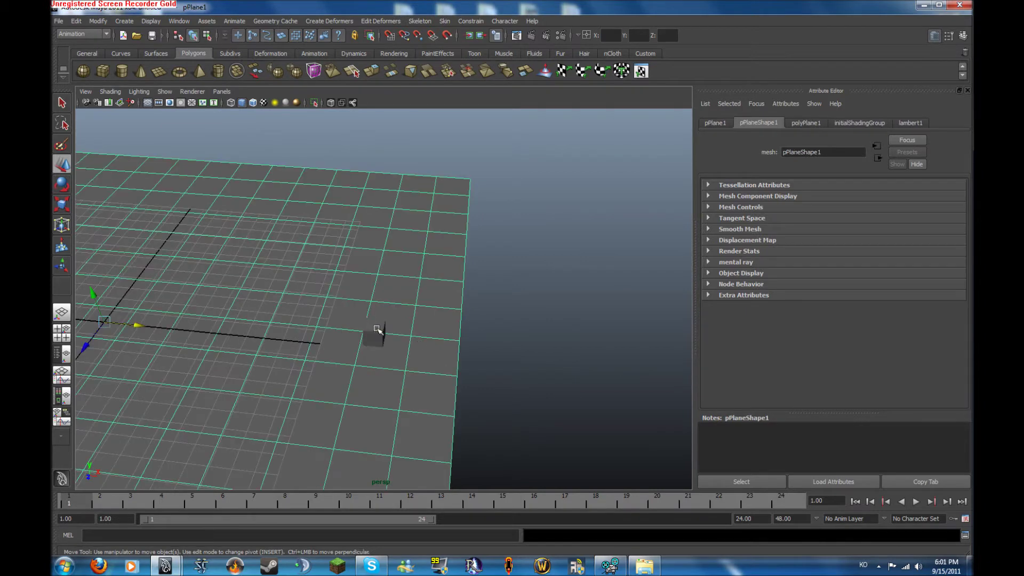
key(ctrl+z)
key(ctrl+z)
key(ctrl+z)
key(ctrl+z)
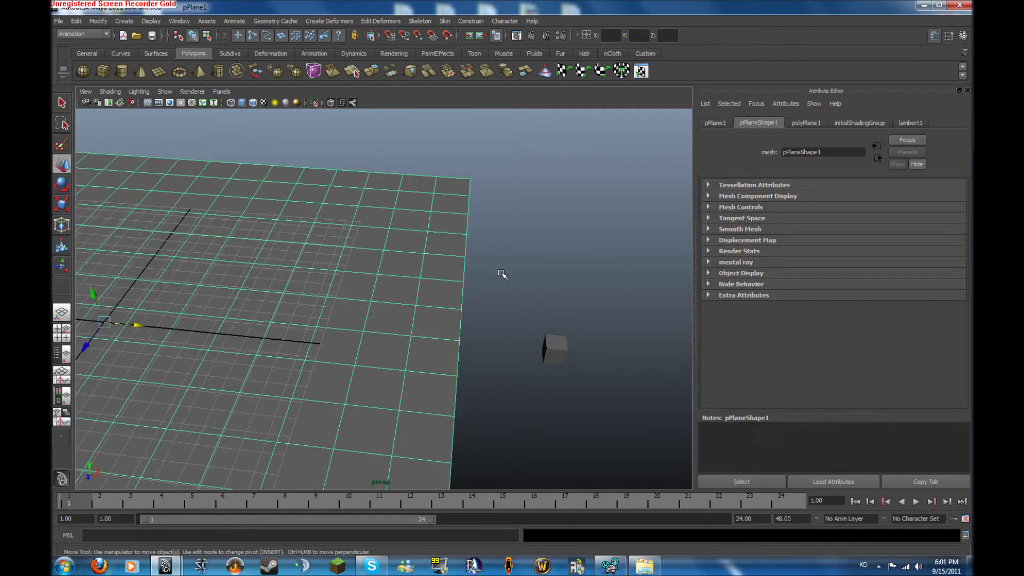
Set the plane's Subdivisions Width and Subdivisions Height to 20.
click(806, 122)
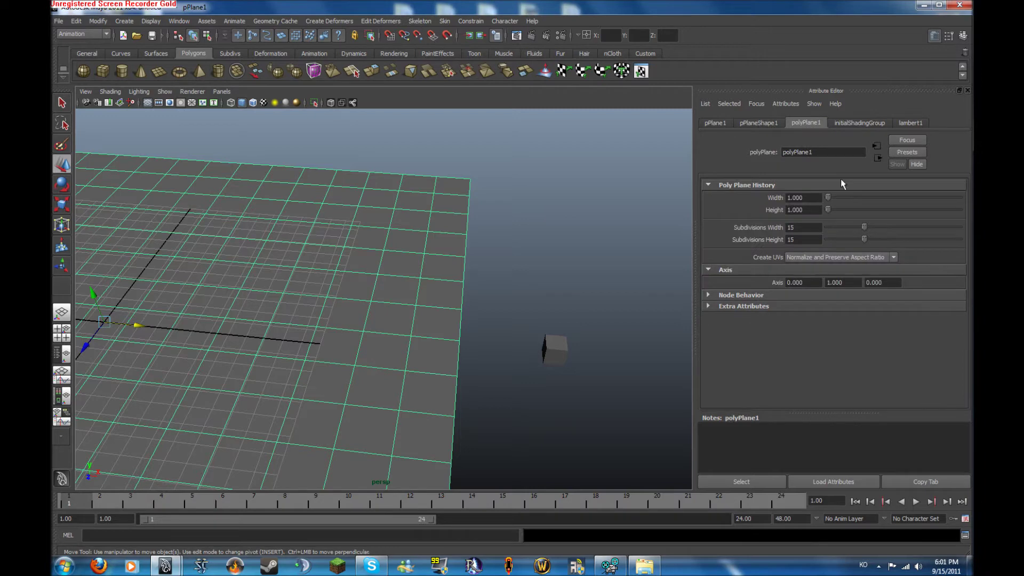
double_click(822, 227)
key(Tab)
text(20)
key(Return)
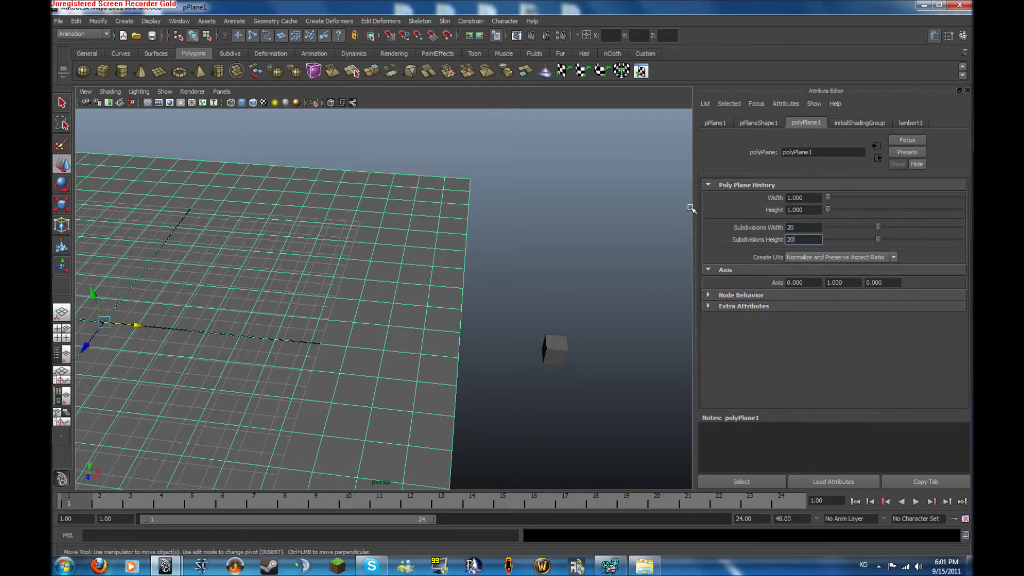
Open the Hypershade rendering editor.
alt+drag(373, 224, 324, 175)
alt+right_drag(324, 175, 535, 190)
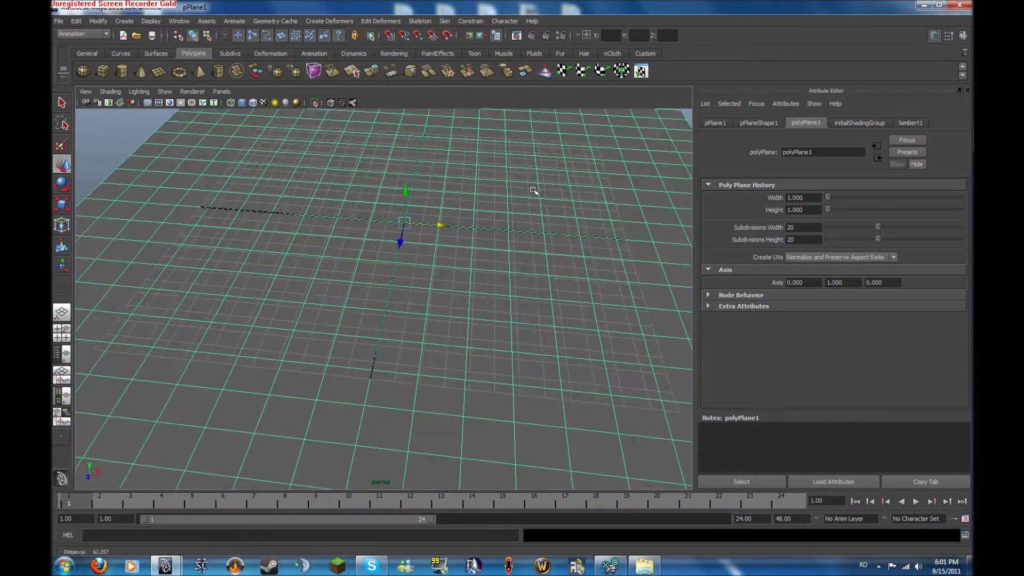
alt+drag(535, 189, 430, 199)
alt+right_drag(430, 199, 366, 183)
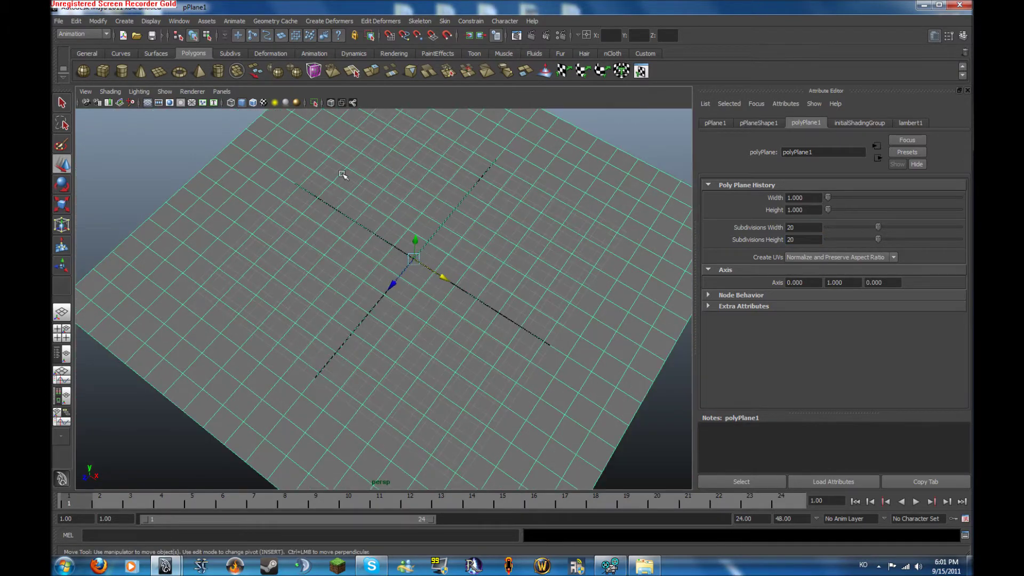
click(99, 21)
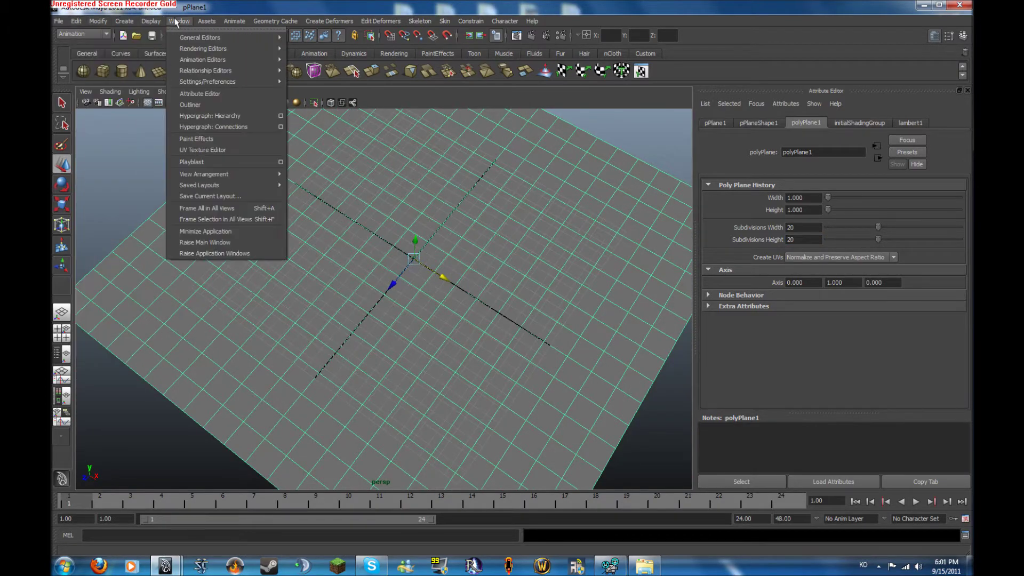
mouse_move(196, 21)
mouse_move(203, 60)
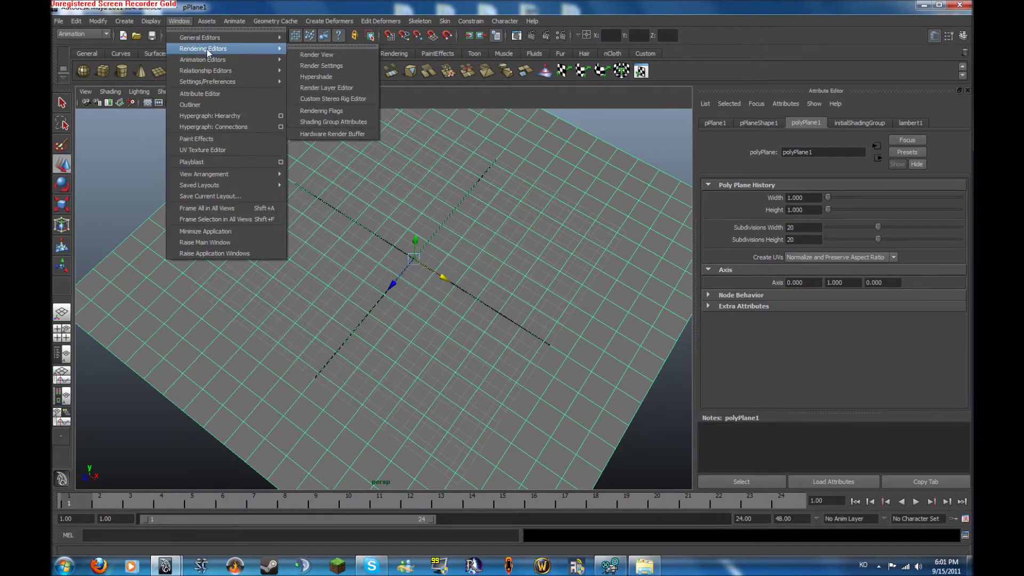
click(316, 77)
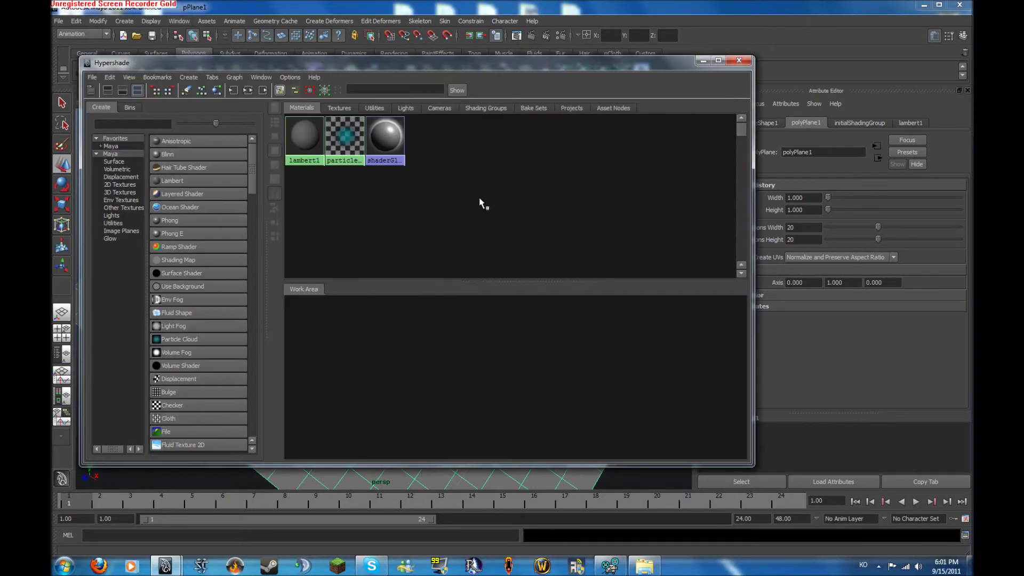
Create a new Lambert material in Hypershade and map a File texture to its Color attribute.
click(179, 185)
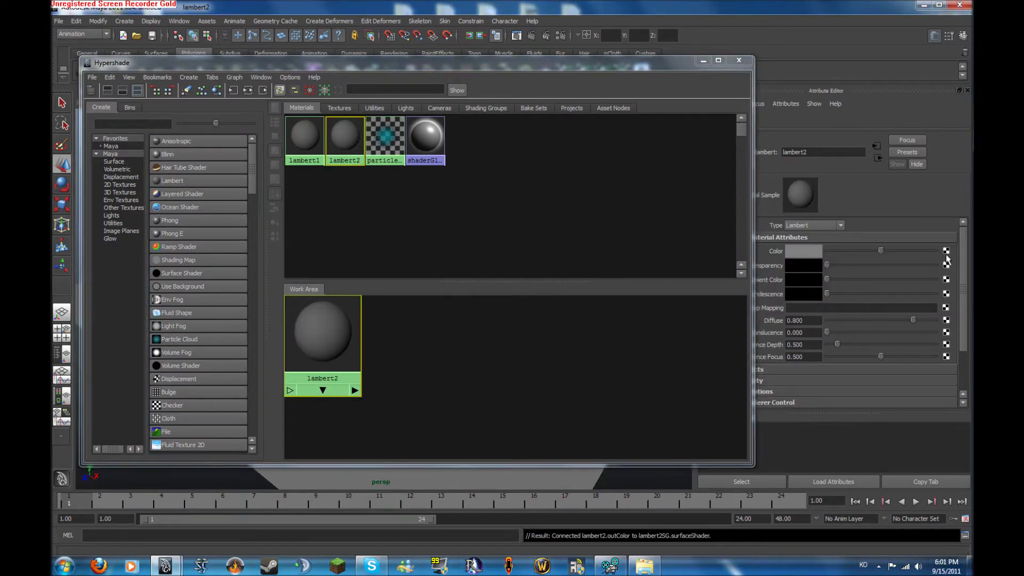
click(946, 251)
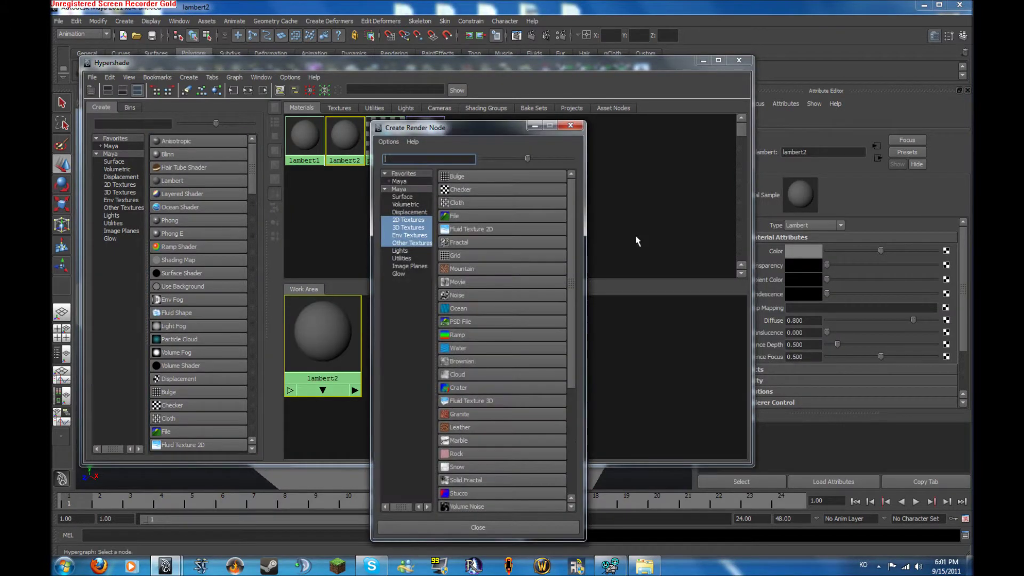
click(471, 215)
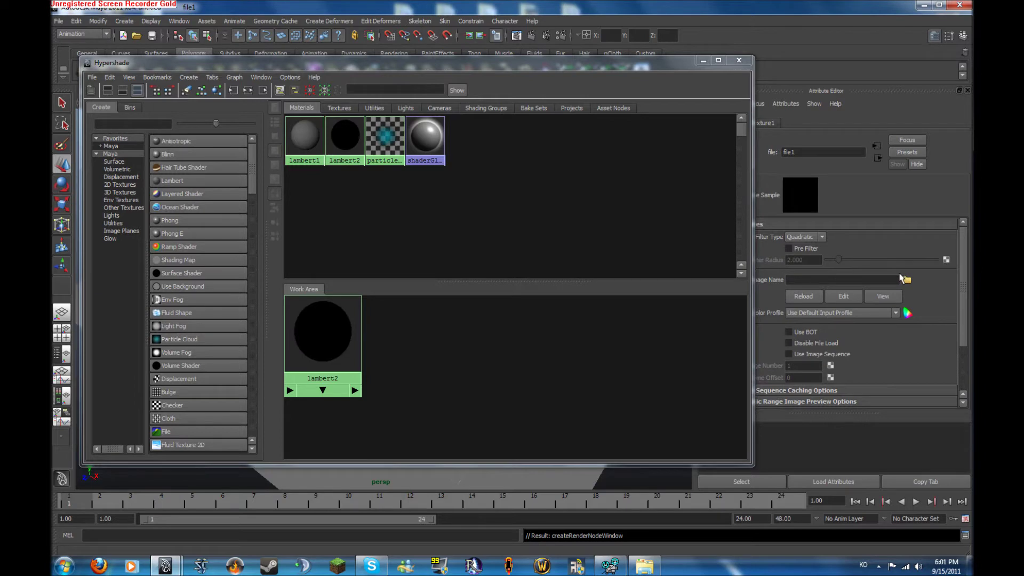
Browse for the file node's image in the "minecraft texture for maya" folder inside the documents folder.
click(907, 280)
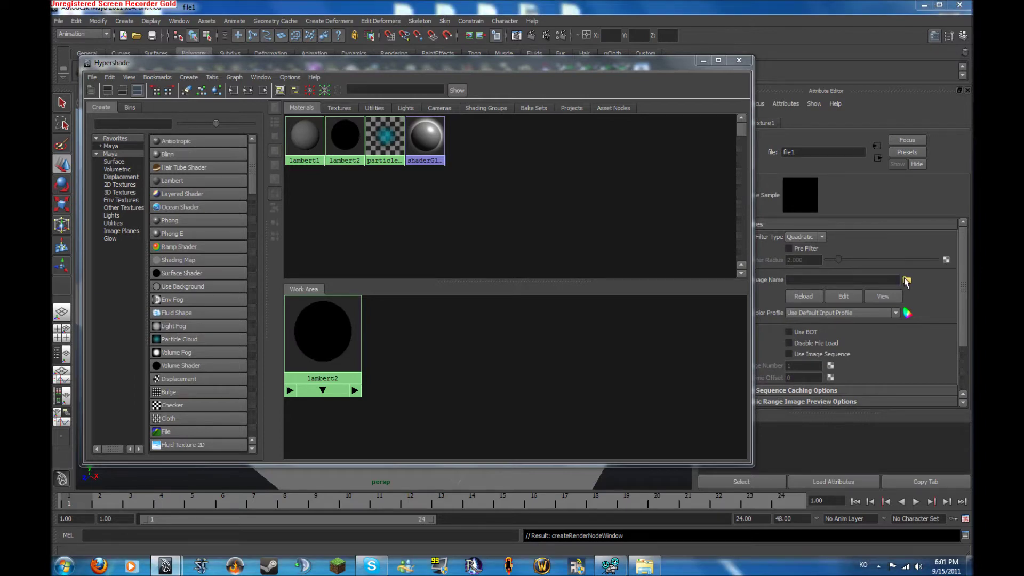
click(400, 152)
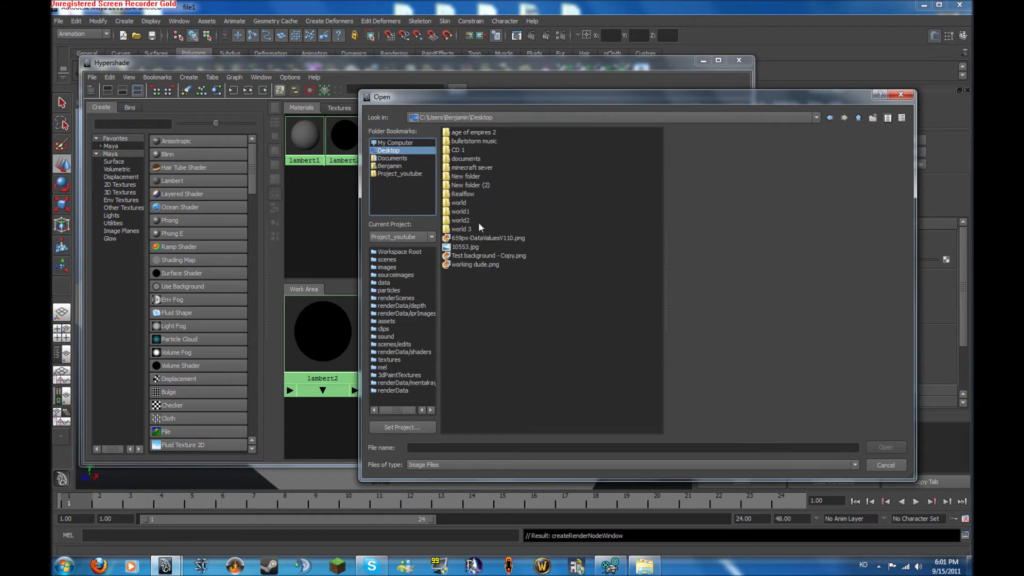
double_click(462, 161)
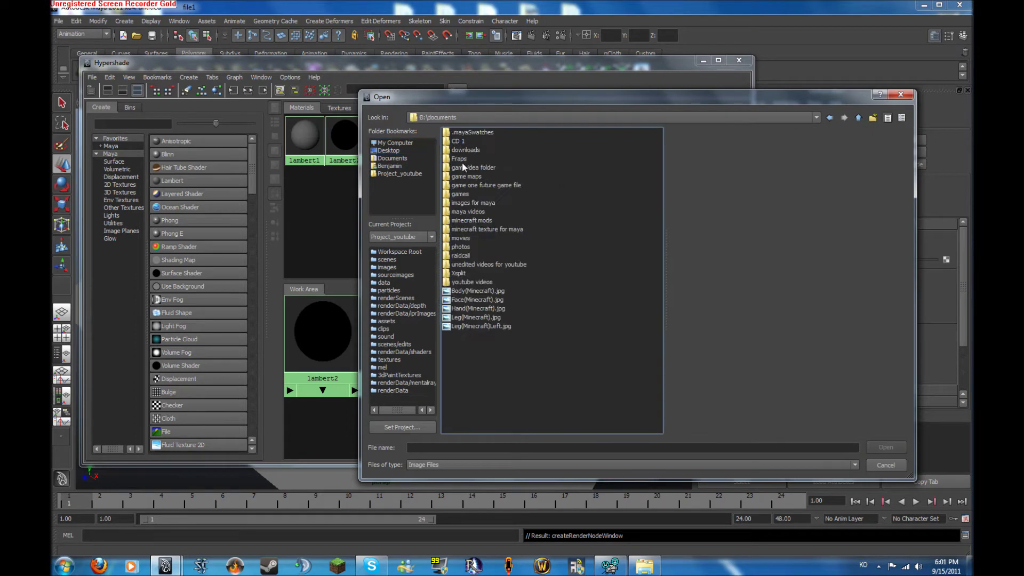
double_click(474, 230)
Preview the available Minecraft textures and load "grass top.png" as the file texture's image.
click(475, 221)
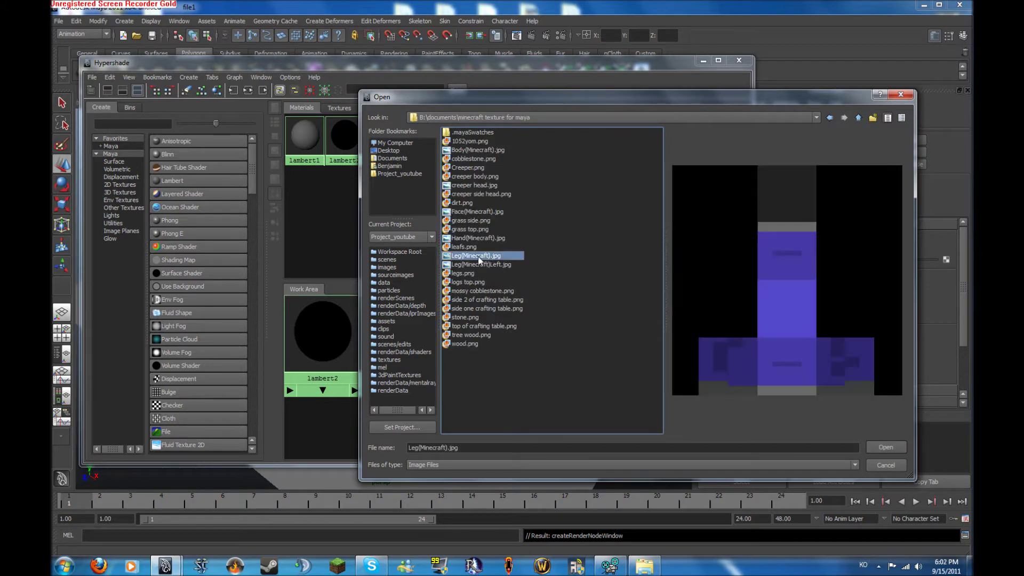
key(Up)
key(Up)
key(Up)
key(Up)
key(Up)
key(Up)
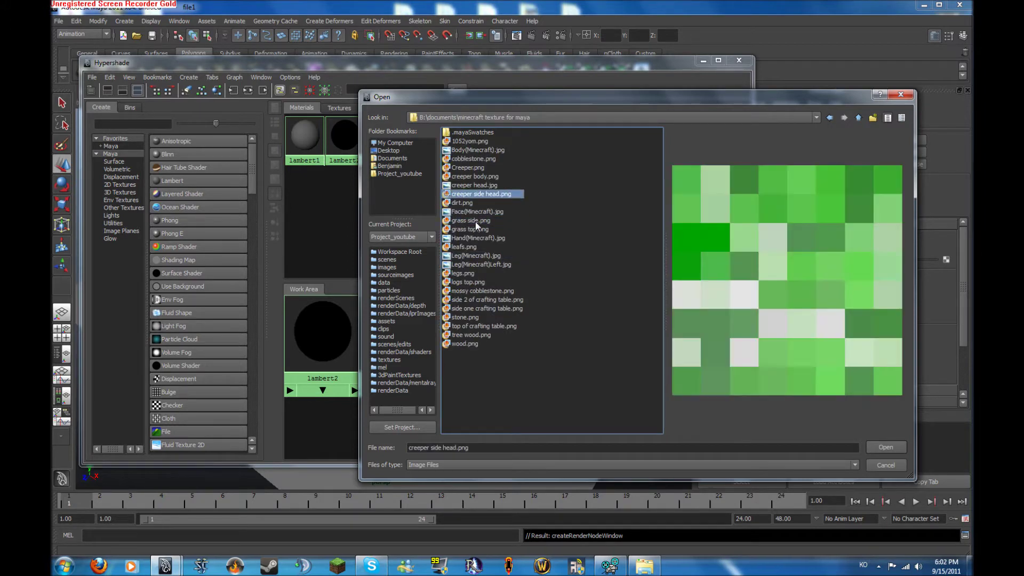
key(Up)
key(Up)
key(Down)
key(Down)
key(l)
key(Down)
key(Down)
key(Down)
key(Down)
key(Down)
key(Down)
key(Down)
key(Down)
key(Up)
key(Up)
key(Up)
key(Up)
key(Up)
key(Up)
key(Up)
key(Up)
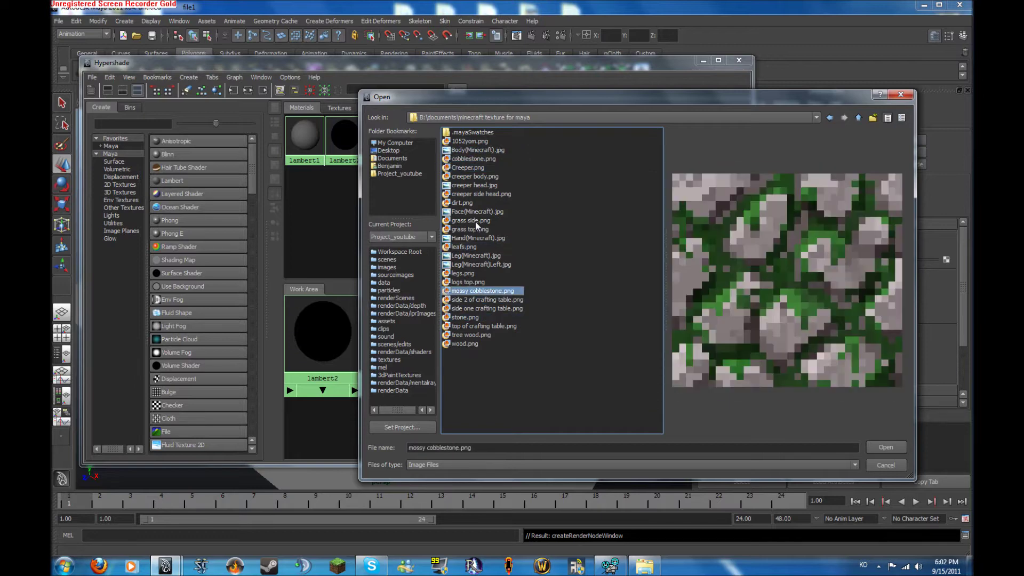
key(Up)
key(Up)
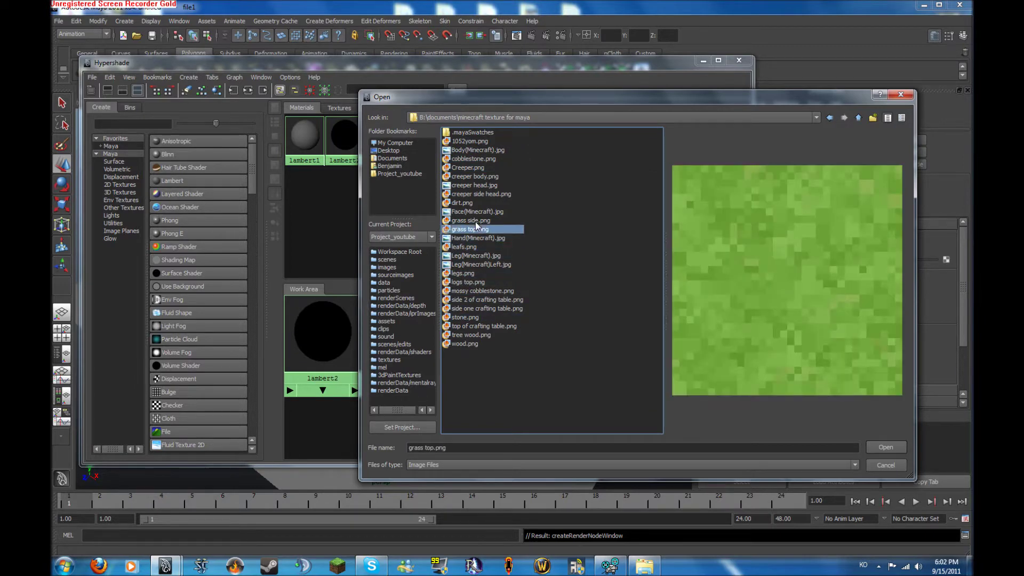
key(Return)
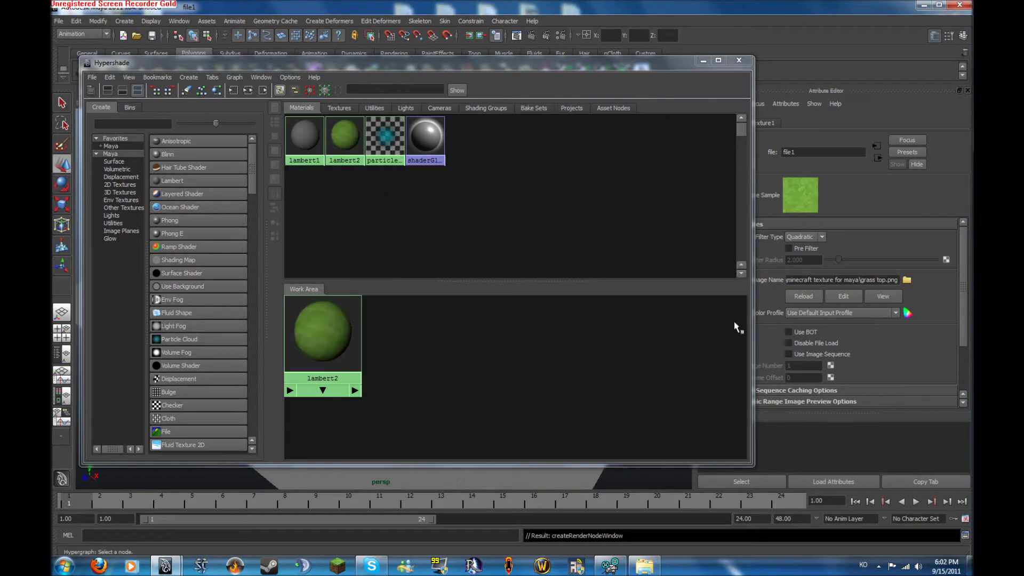
Select the ground plane and assign the grass-textured lambert2 material to it.
drag(598, 67, 808, 96)
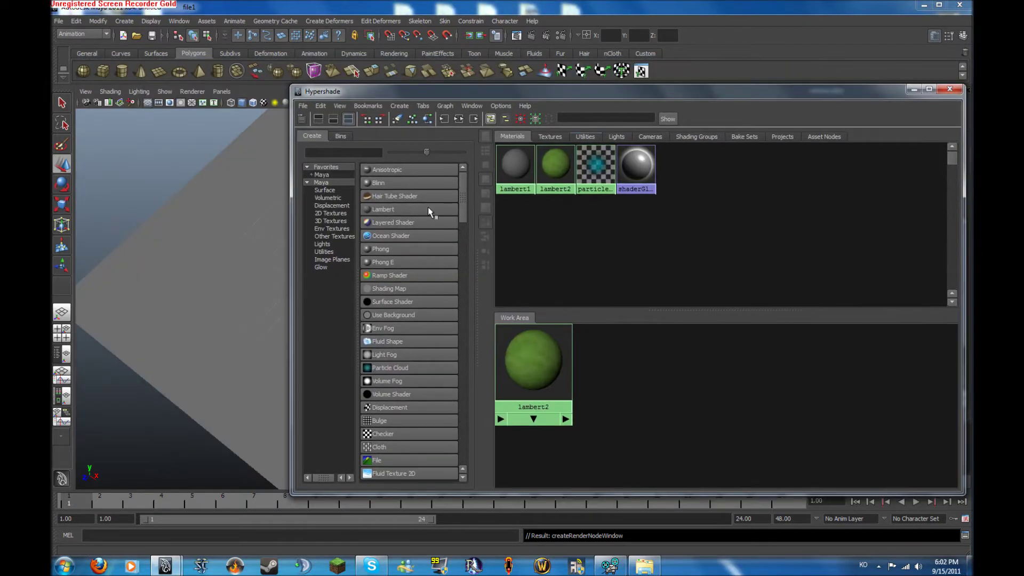
click(227, 269)
alt+middle_drag(226, 269, 269, 168)
alt+right_drag(697, 366, 599, 357)
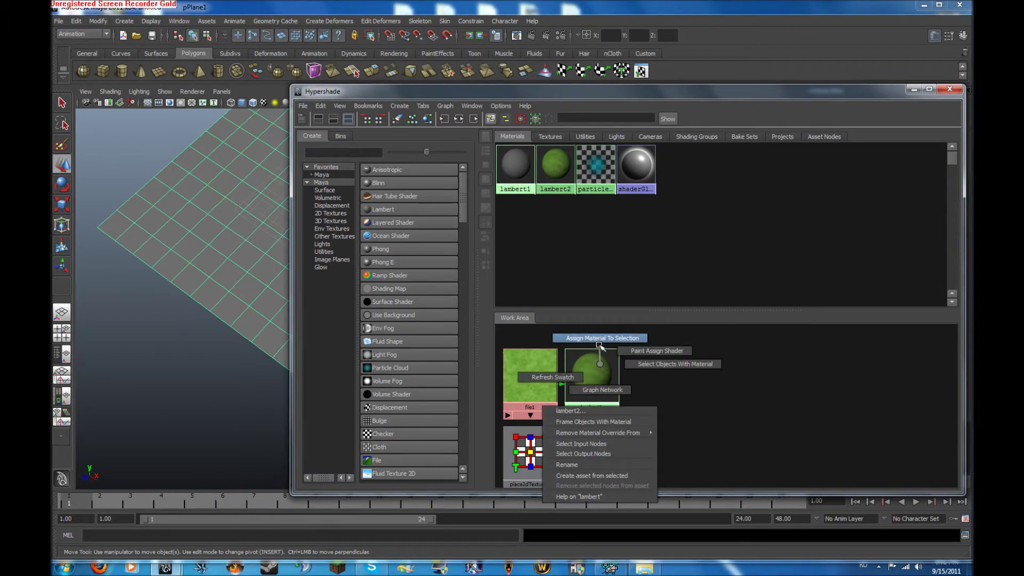
click(599, 338)
Minimize Hypershade and rename the lambert2 material to Grass_top.
click(603, 369)
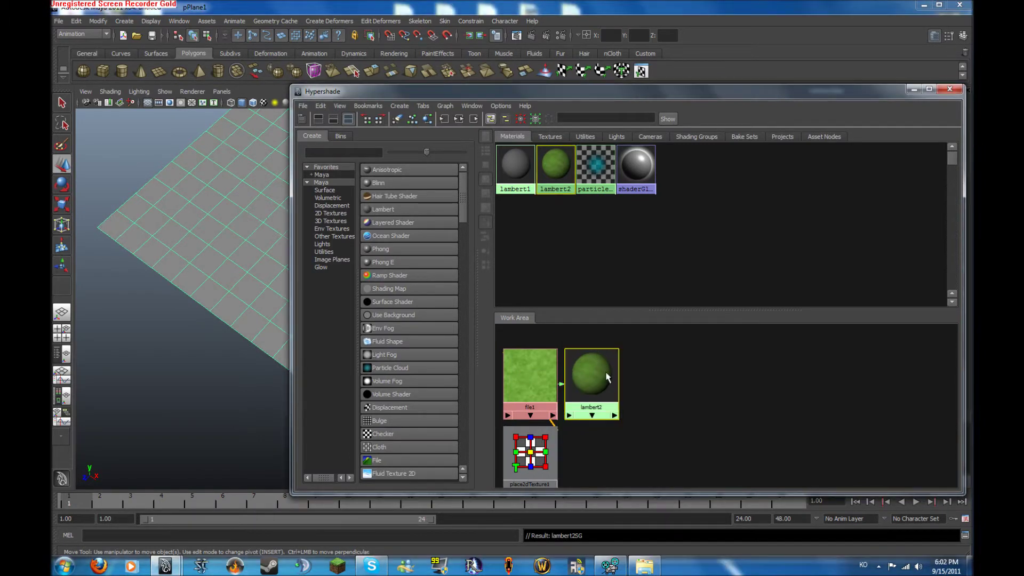
click(913, 89)
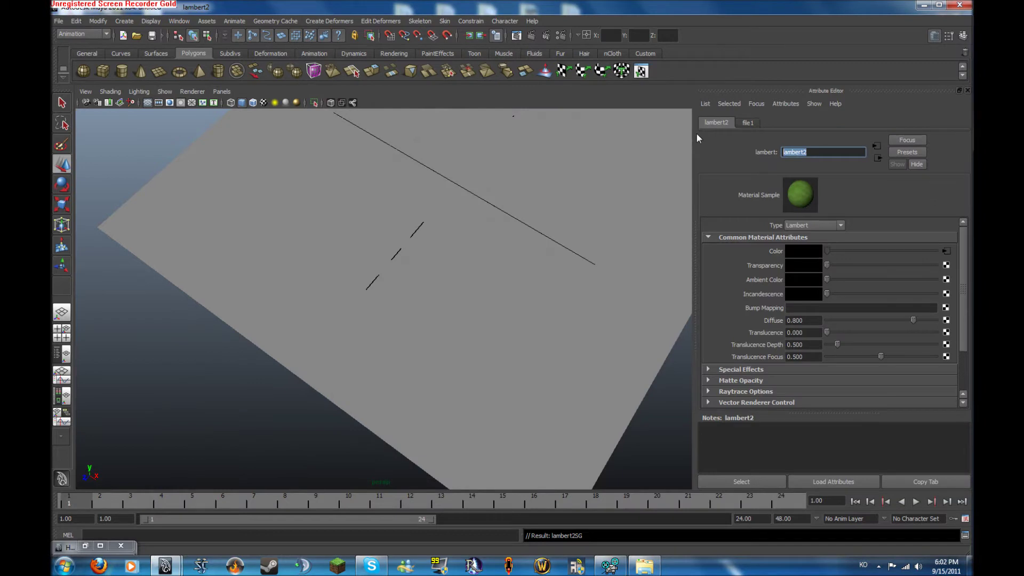
text(Grass top)
key(Return)
Turn on textured display in the perspective view and frame the grass-covered plane.
alt+drag(613, 192, 482, 188)
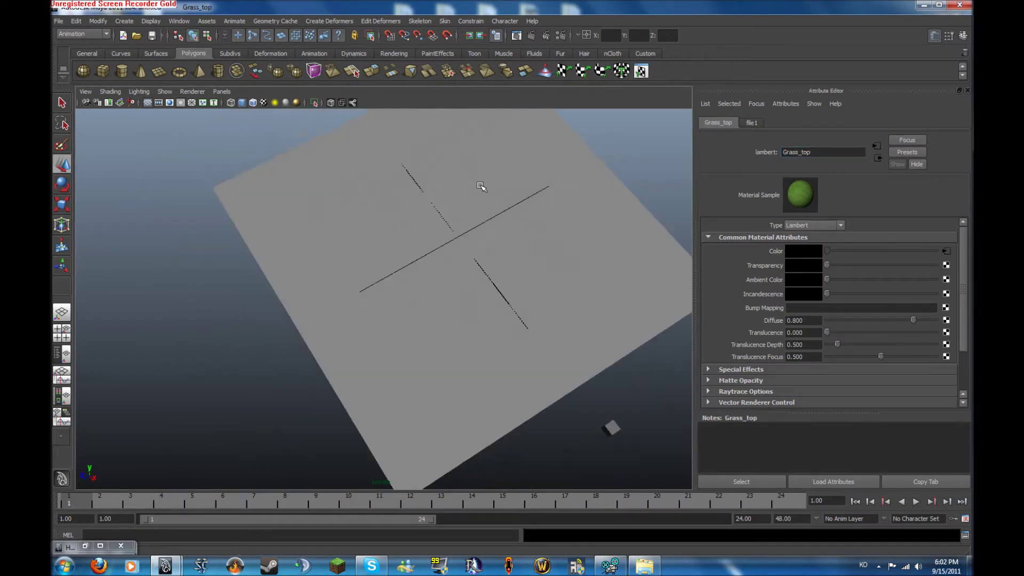
key(6)
alt+drag(505, 222, 330, 160)
alt+middle_drag(330, 160, 274, 140)
alt+right_drag(274, 140, 370, 180)
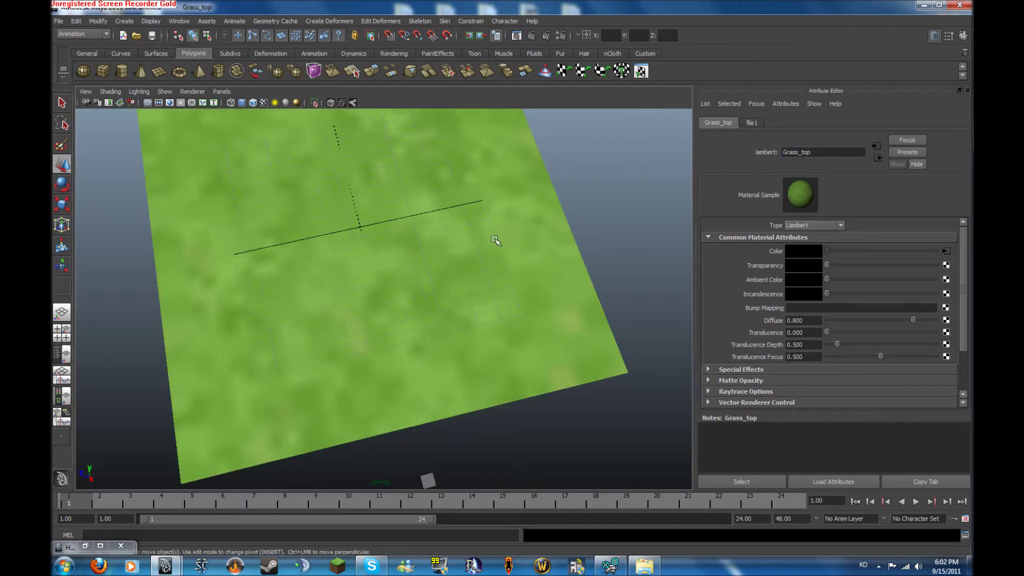
Select the ground plane, maximize the top view and switch to the Polygons menu set.
click(492, 236)
key(space)
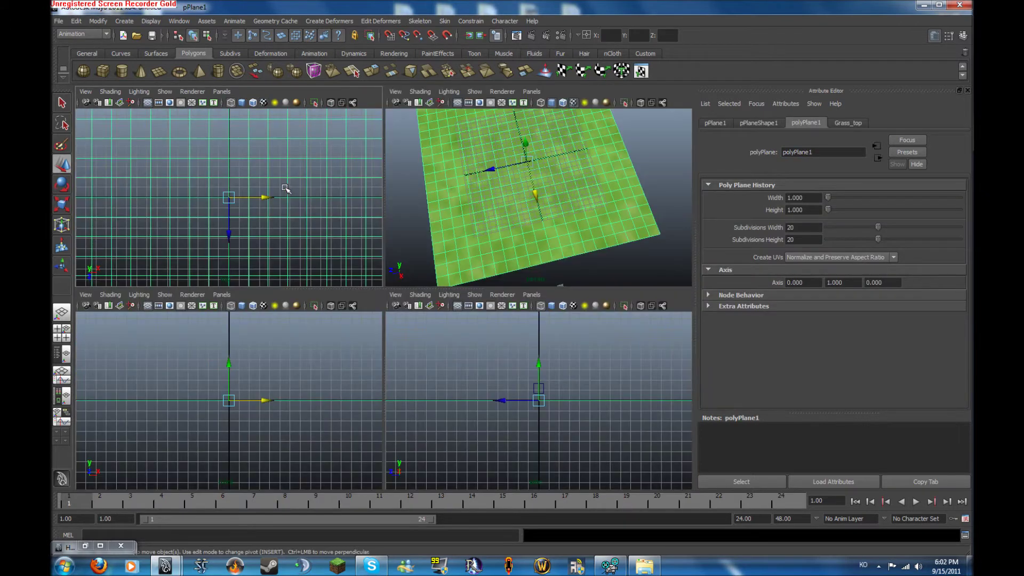
key(space)
alt+middle_drag(299, 184, 282, 174)
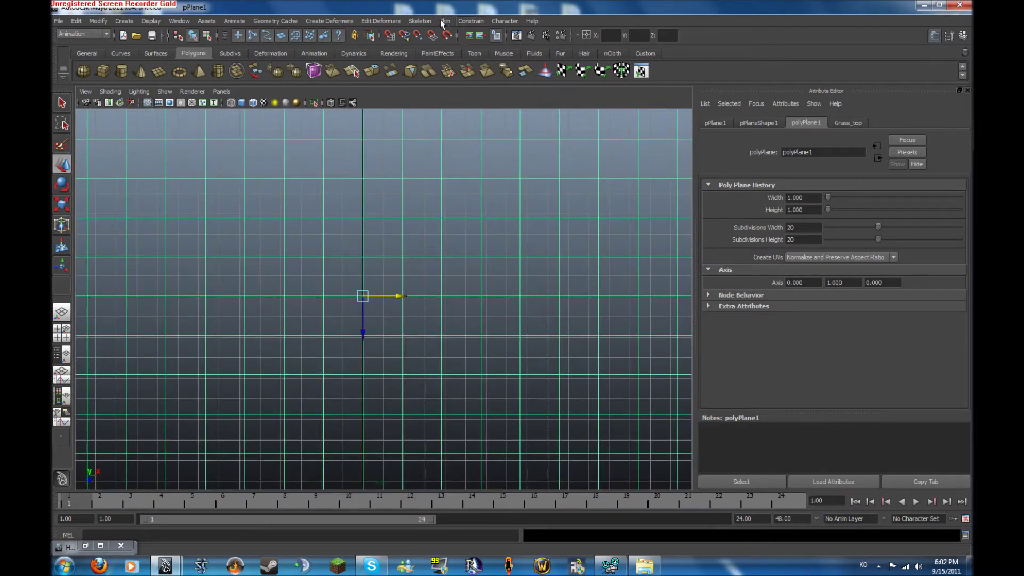
click(82, 34)
click(85, 49)
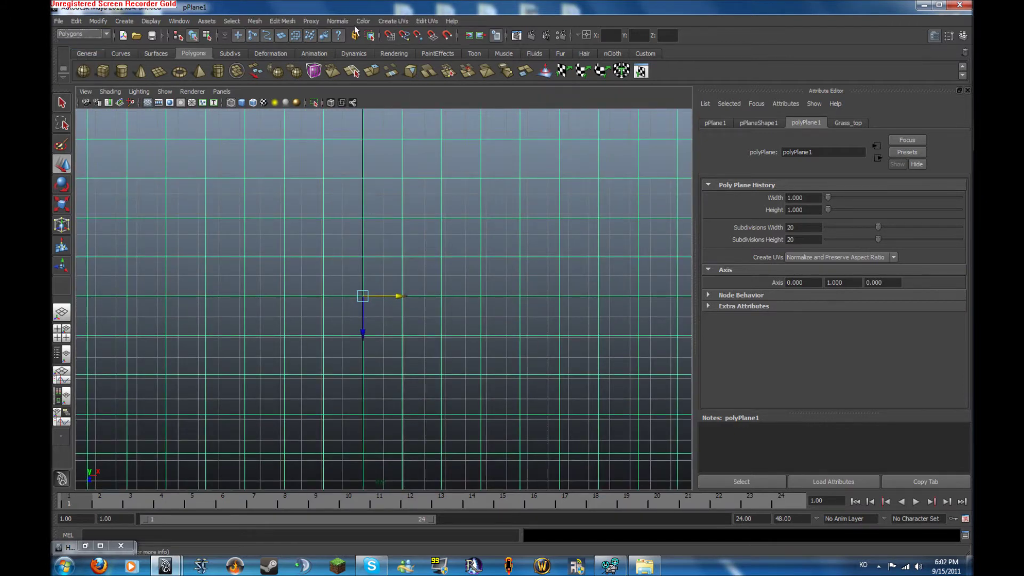
Apply a Planar Mapping to the plane, fitted to the bounding box and projected from the Y axis.
click(393, 21)
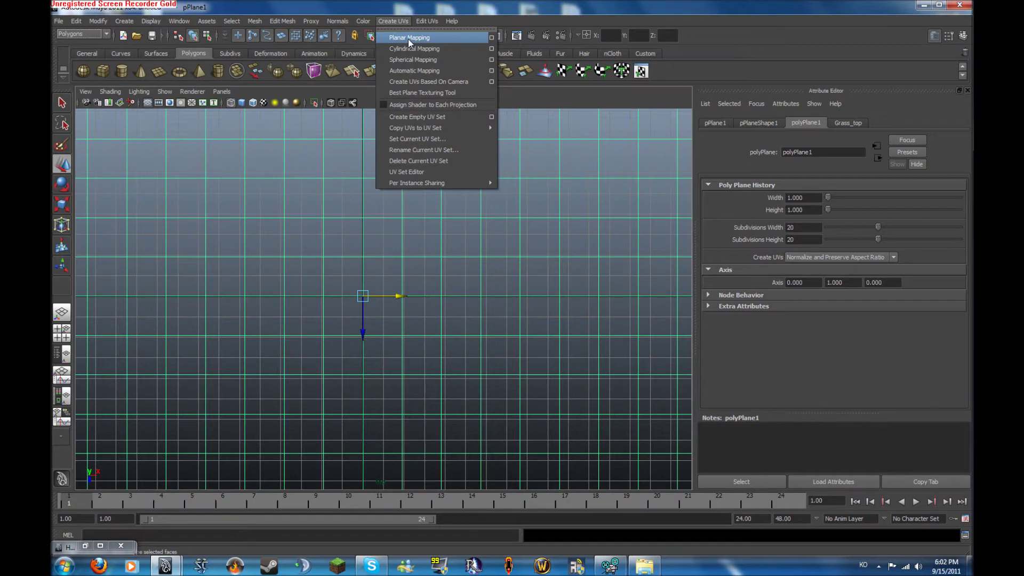
click(492, 37)
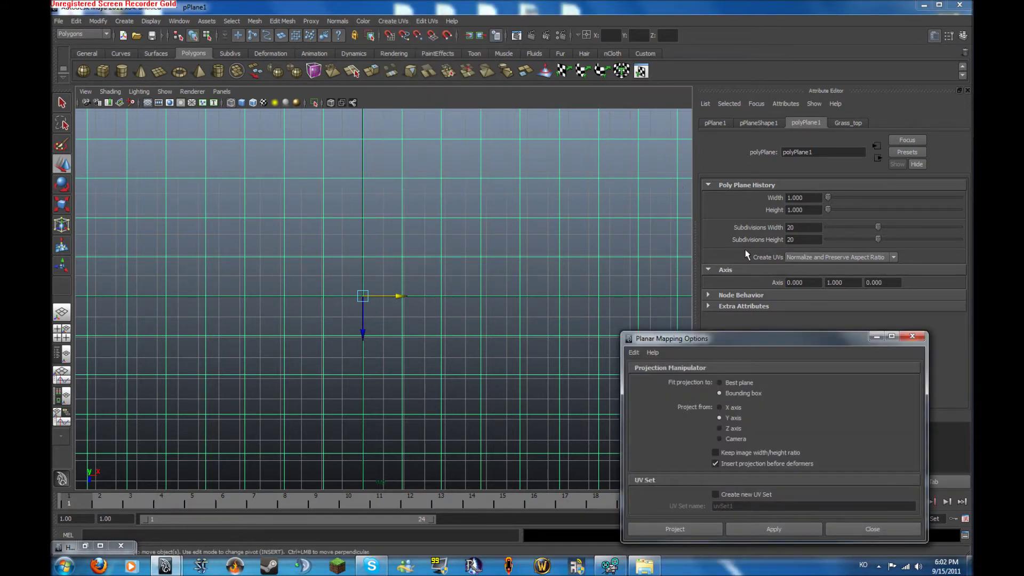
click(720, 439)
click(719, 417)
click(762, 530)
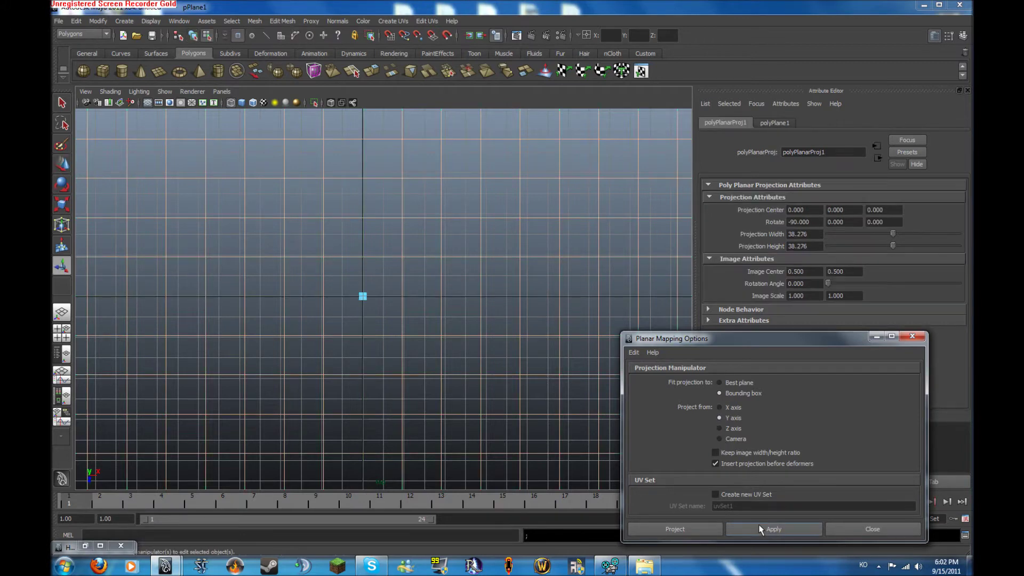
click(878, 338)
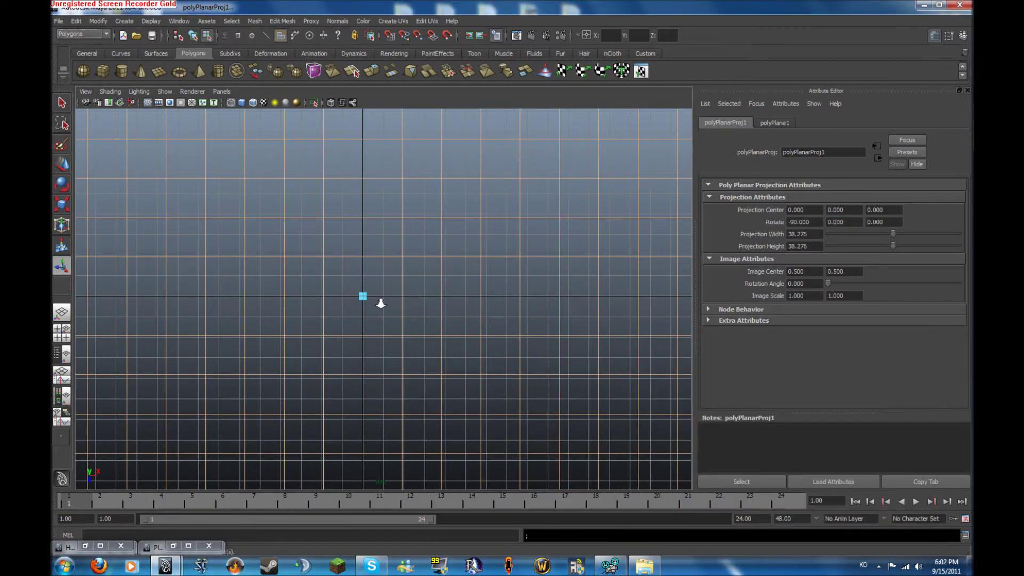
Center the planar projection on the grid square beside the origin, at about 0.97 in X and Z, and narrow its width to about 1.88.
scroll(380, 302, down, 2)
drag(370, 298, 386, 316)
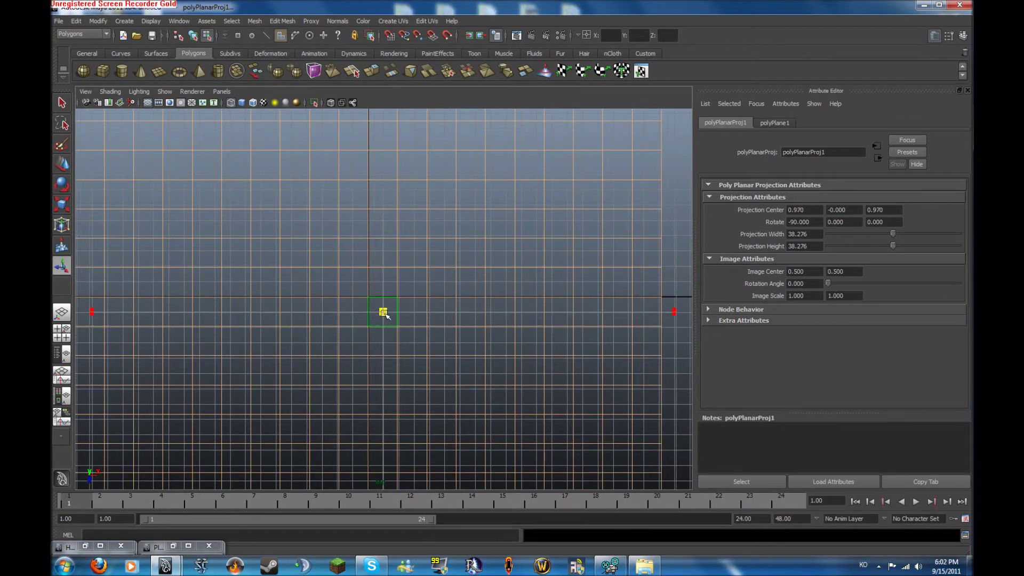
scroll(386, 314, down, 2)
drag(148, 312, 372, 327)
Shrink the projection height to about 1.96 to fit one grid square and nudge its center to about 0.963 in X and Z.
scroll(650, 366, up, 6)
alt+middle_drag(342, 234, 396, 497)
drag(437, 148, 440, 471)
alt+middle_drag(428, 366, 419, 176)
drag(421, 229, 424, 315)
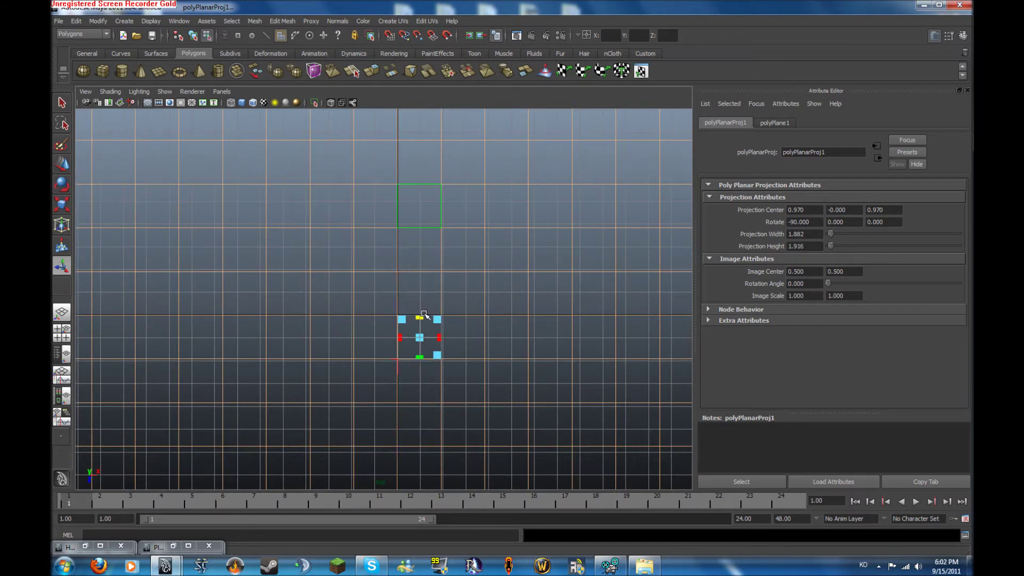
scroll(613, 339, up, 5)
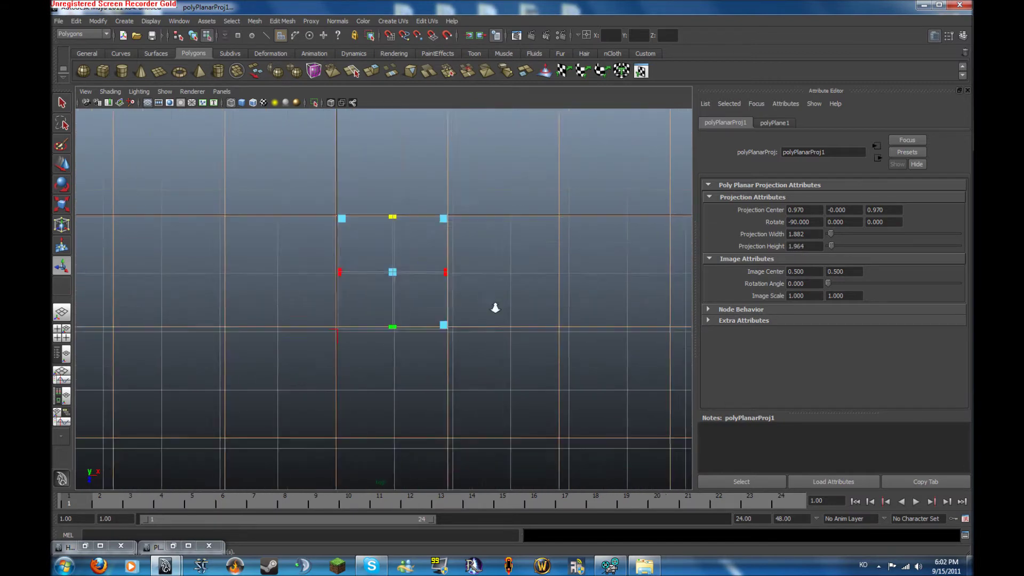
drag(396, 262, 395, 261)
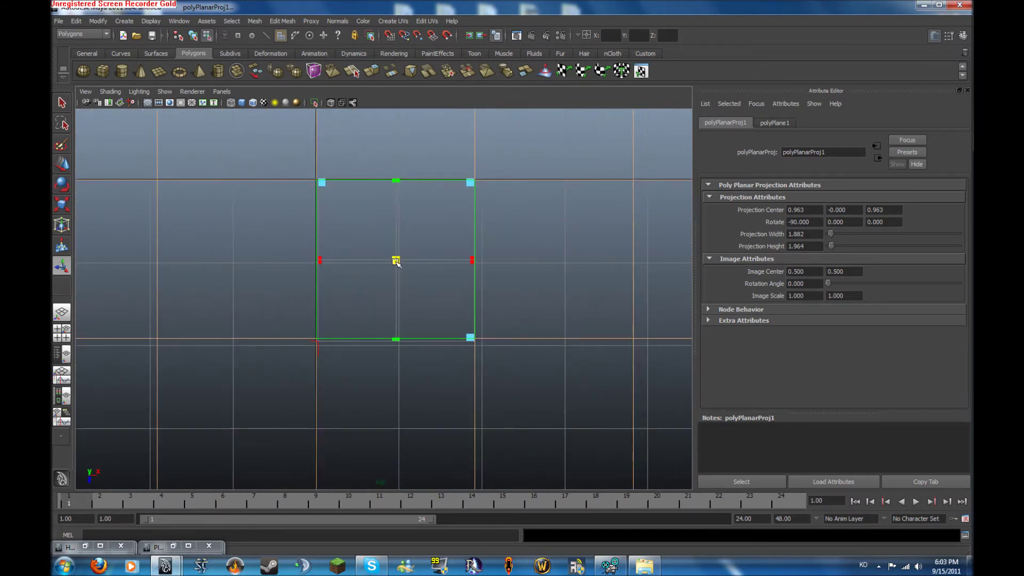
Return to the perspective view, switch the plane back to object mode, deselect it and inspect the tiled grass texture.
key(space)
key(space)
scroll(554, 225, up, 3)
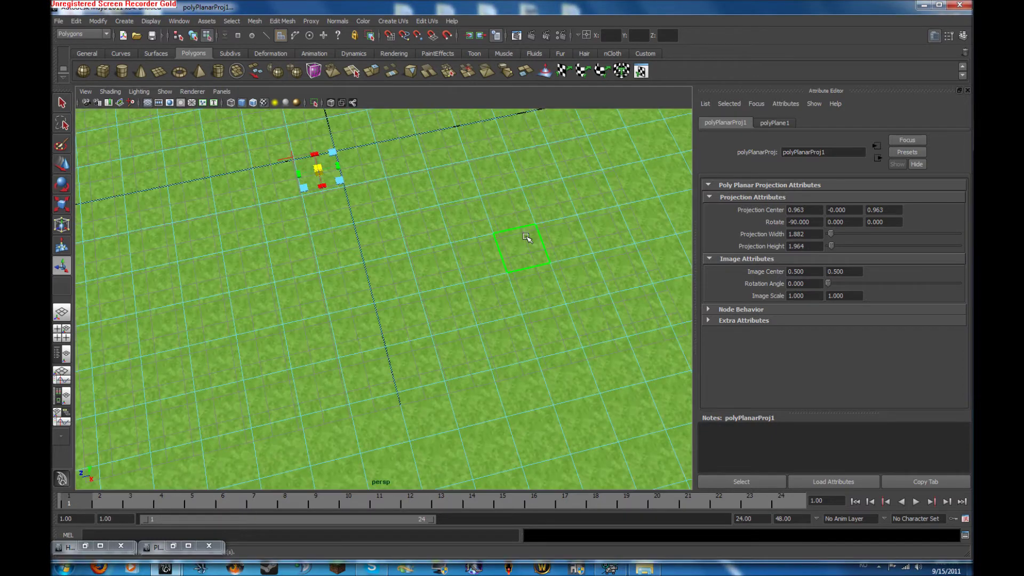
right_drag(554, 225, 579, 220)
scroll(592, 219, down, 5)
click(160, 223)
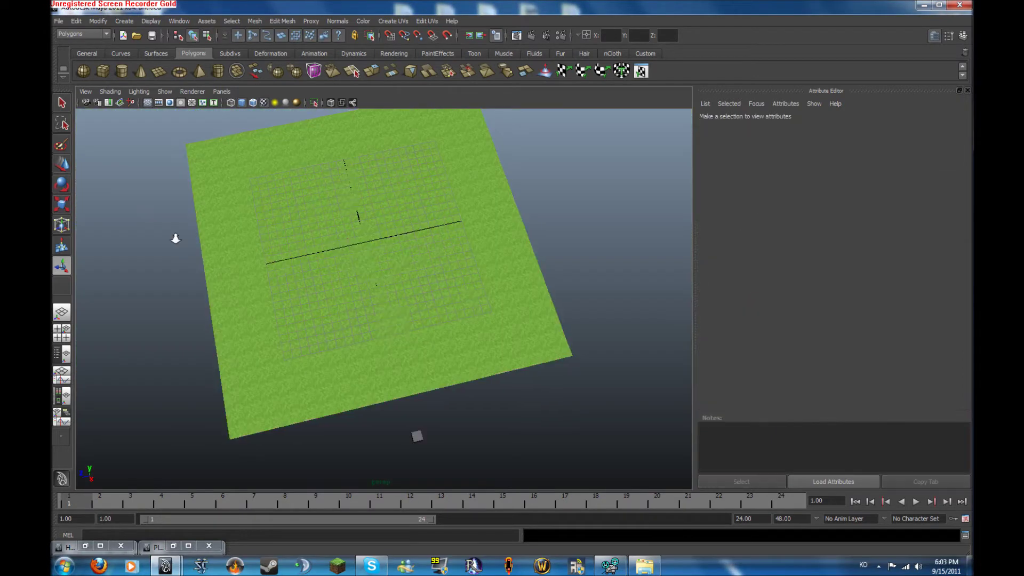
scroll(373, 213, up, 5)
alt+drag(384, 211, 469, 286)
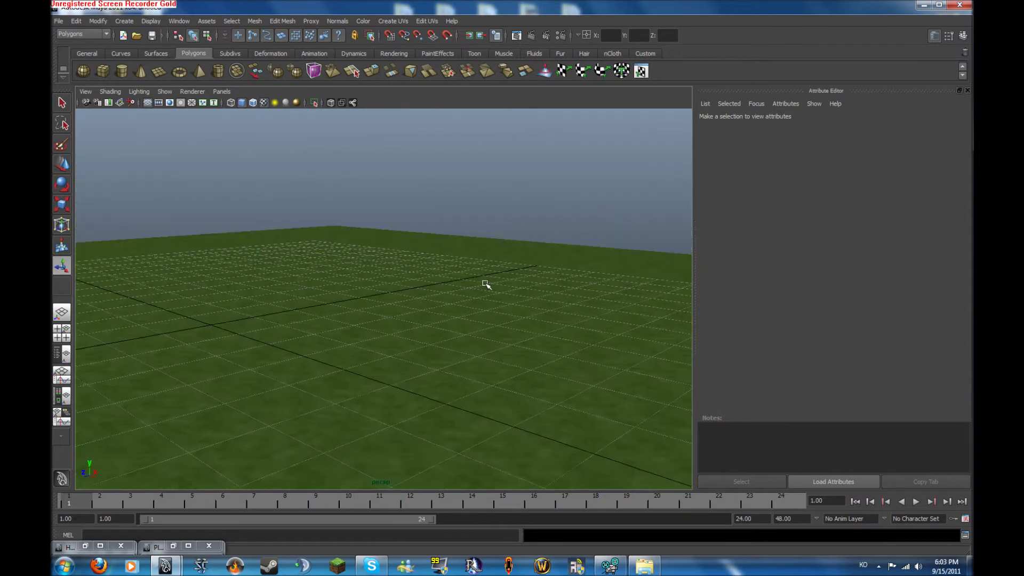
Duplicate the cube beside the plane and move the copy one cube width along X, flush against the original.
alt+drag(486, 285, 391, 297)
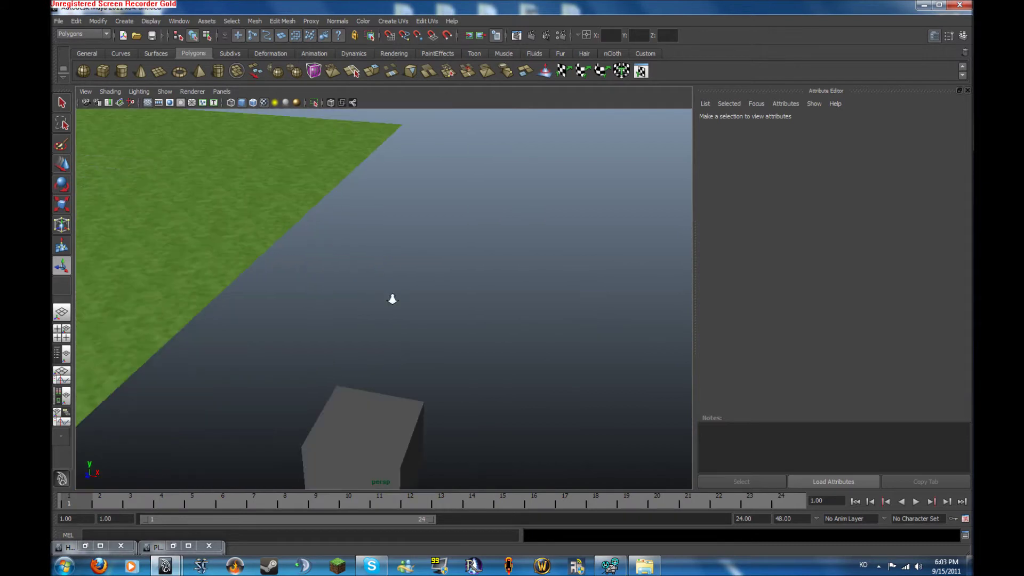
click(387, 421)
alt+drag(386, 421, 352, 397)
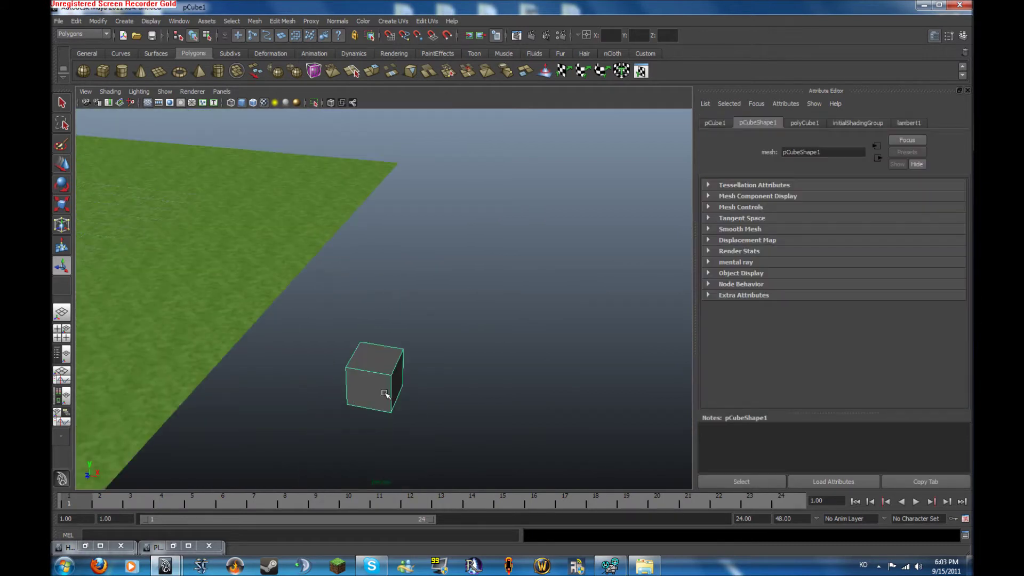
key(ctrl+d)
key(w)
drag(412, 380, 448, 388)
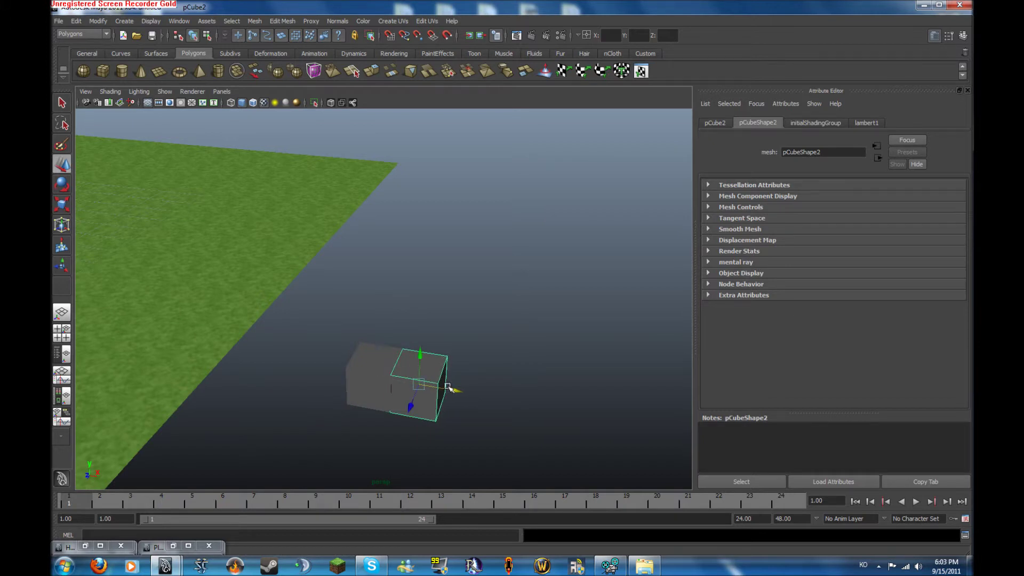
Repeat the duplicate with its offset four times to extend the row of cubes along X.
key(shift+d)
key(shift+d)
key(shift+d)
key(shift+d)
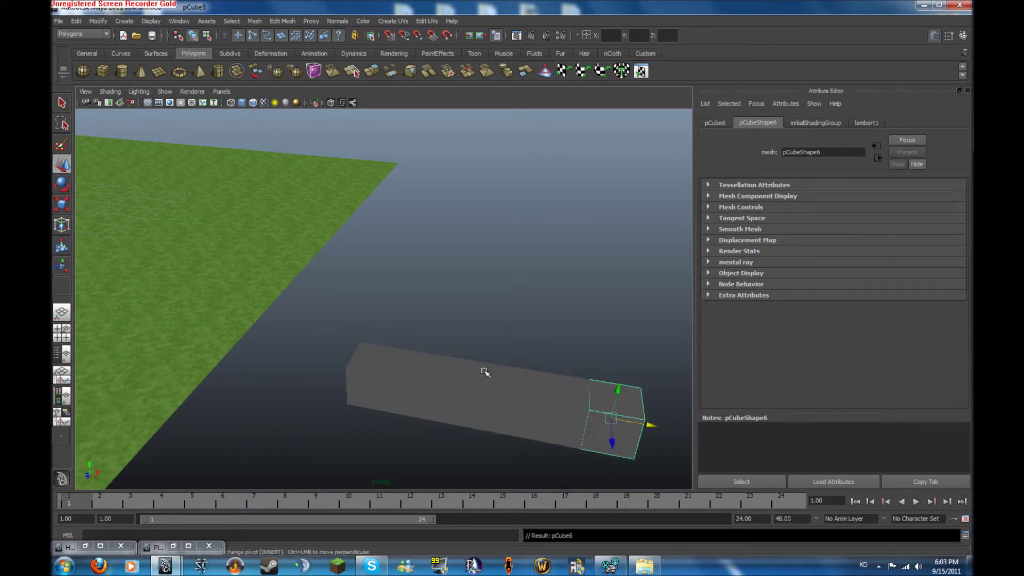
Add two more duplicates to the row, select all the copies and delete them, keeping only the original cube.
key(shift+d)
key(shift+d)
scroll(391, 317, down, 5)
drag(383, 303, 546, 392)
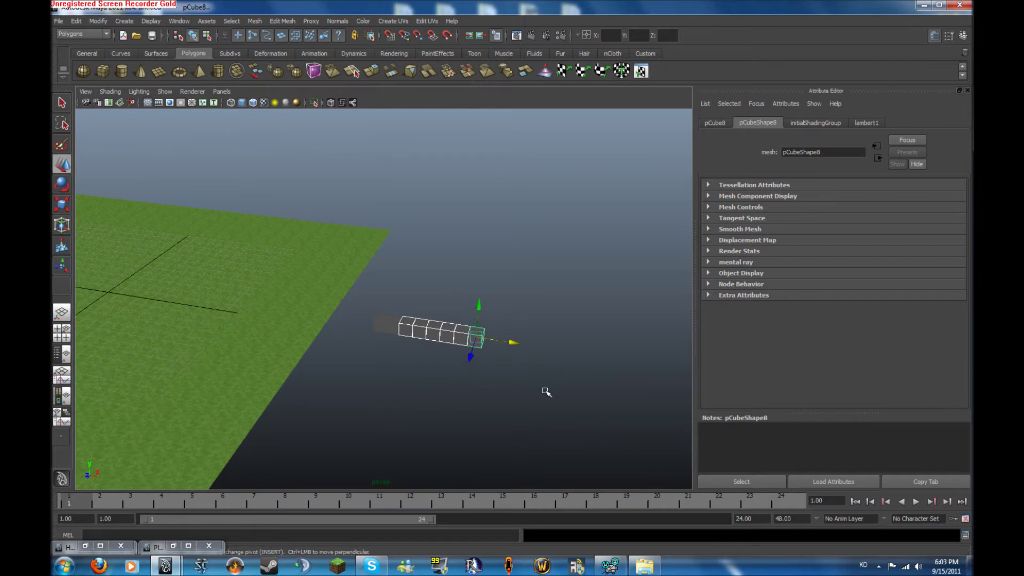
key(Delete)
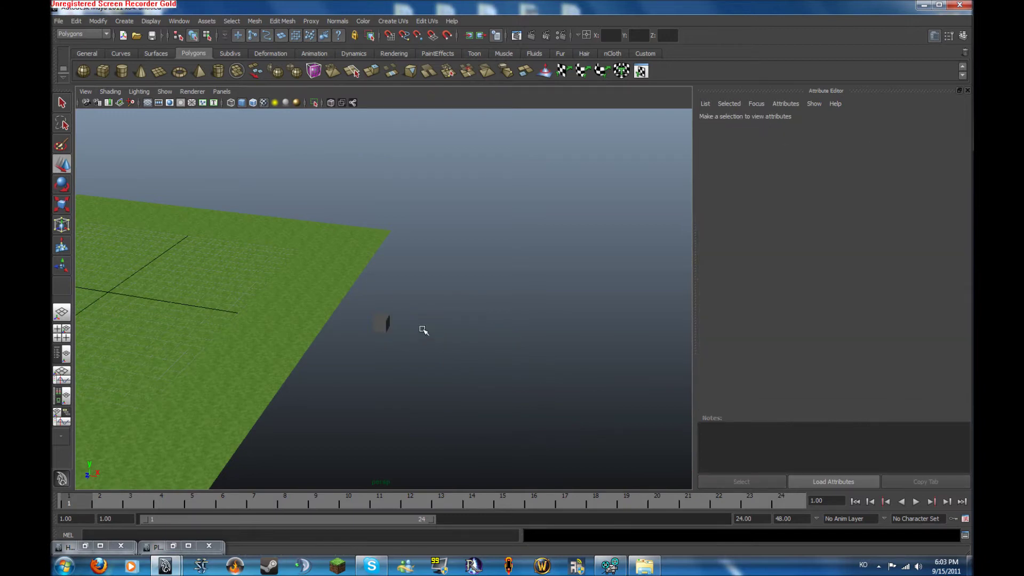
Select the remaining cube, bring it into the top view and switch it to vertex mode.
alt+drag(423, 329, 373, 321)
alt+middle_drag(373, 320, 553, 369)
scroll(554, 369, up, 2)
click(483, 372)
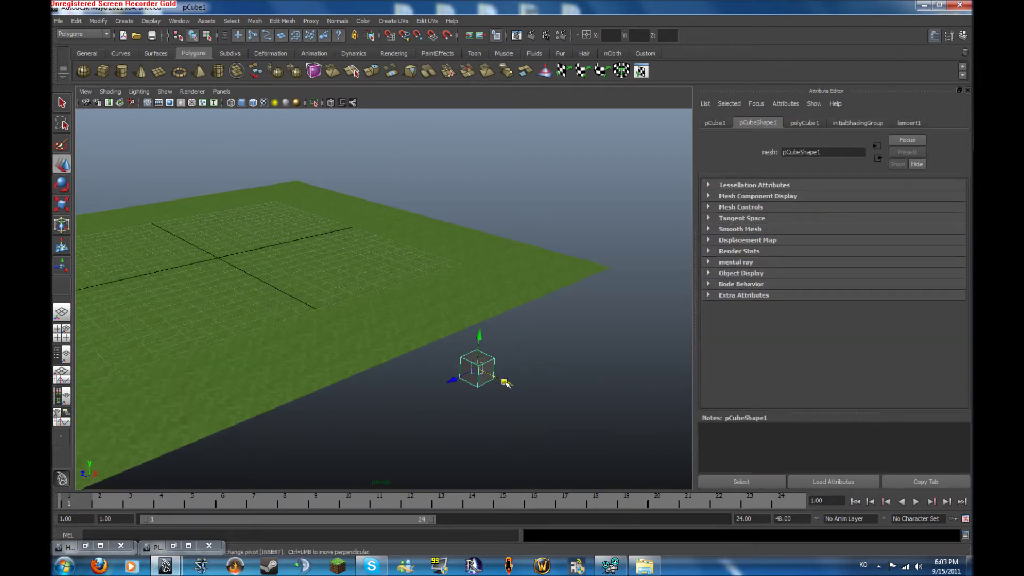
alt+drag(505, 383, 412, 350)
key(space)
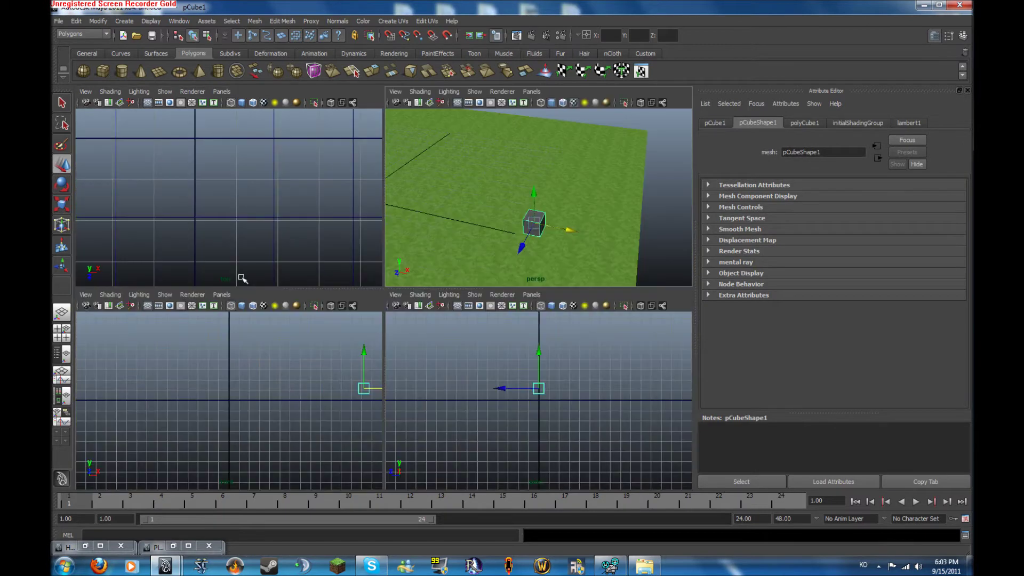
key(space)
scroll(178, 231, down, 8)
scroll(540, 281, up, 4)
alt+middle_drag(641, 310, 310, 290)
scroll(310, 290, up, 3)
scroll(457, 304, up, 2)
alt+middle_drag(487, 193, 485, 311)
drag(453, 294, 402, 358)
key(w)
right_drag(398, 356, 356, 354)
Move the cube's corner vertices outward onto the corners of the surrounding grid square in the top view.
mouse_move(342, 306)
mouse_down()
mouse_move(379, 331)
mouse_move(338, 290)
mouse_up()
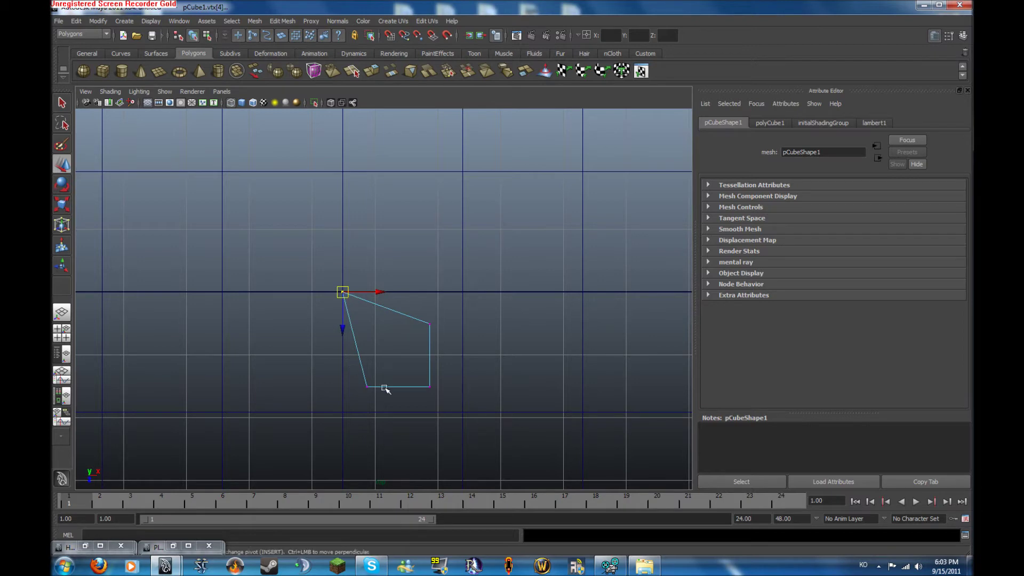
click(366, 385)
drag(364, 384, 344, 409)
click(430, 387)
drag(430, 387, 463, 412)
click(431, 325)
Raise the cube's top vertices along Y in the perspective view and return the cube to object mode.
key(space)
key(space)
alt+drag(233, 293, 227, 257)
drag(164, 252, 271, 279)
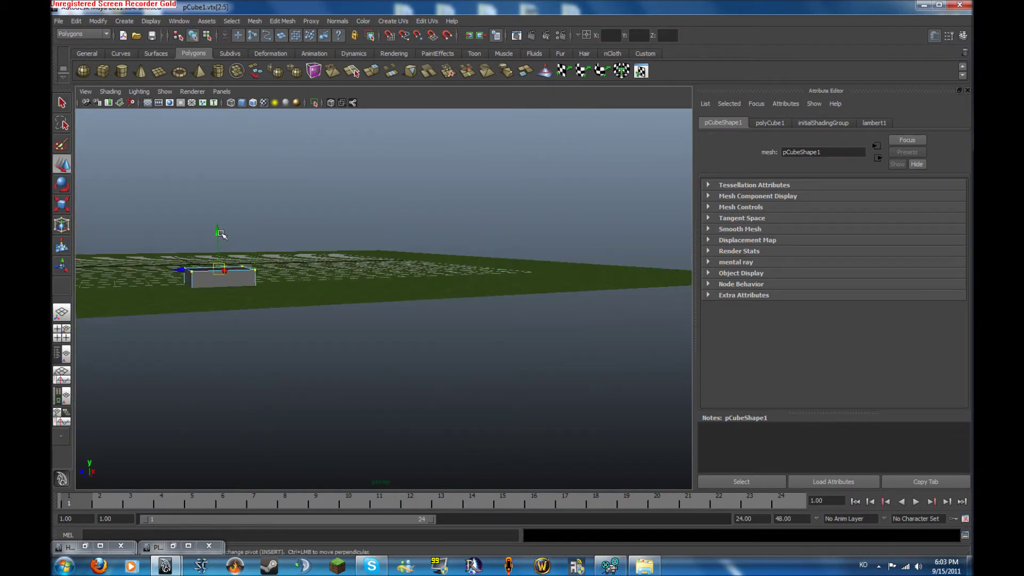
drag(219, 232, 217, 216)
right_drag(228, 290, 270, 260)
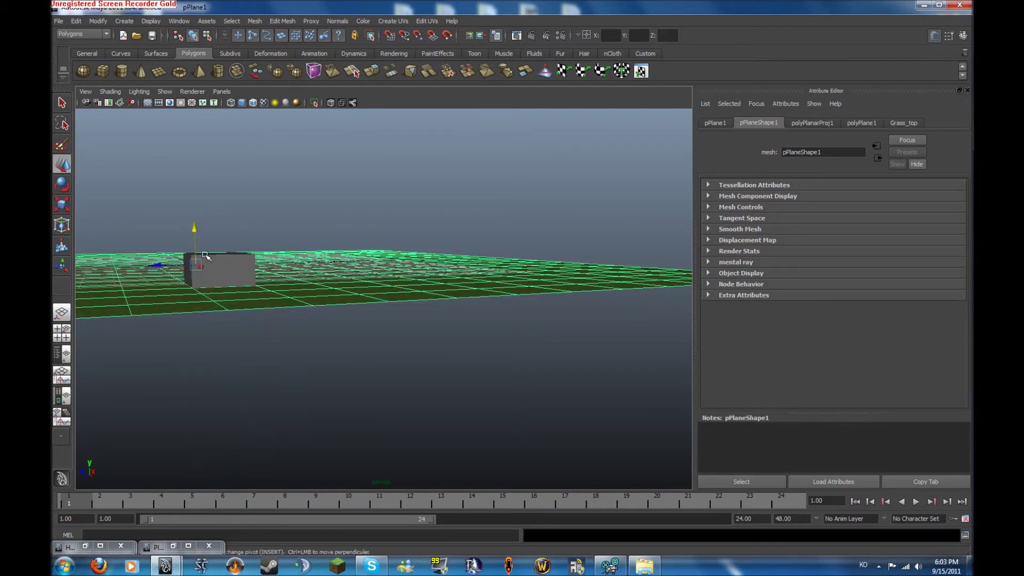
Scale the cube slightly taller along Y and center its pivot.
alt+drag(204, 249, 320, 213)
alt+drag(419, 152, 368, 149)
key(r)
drag(309, 165, 308, 150)
click(645, 54)
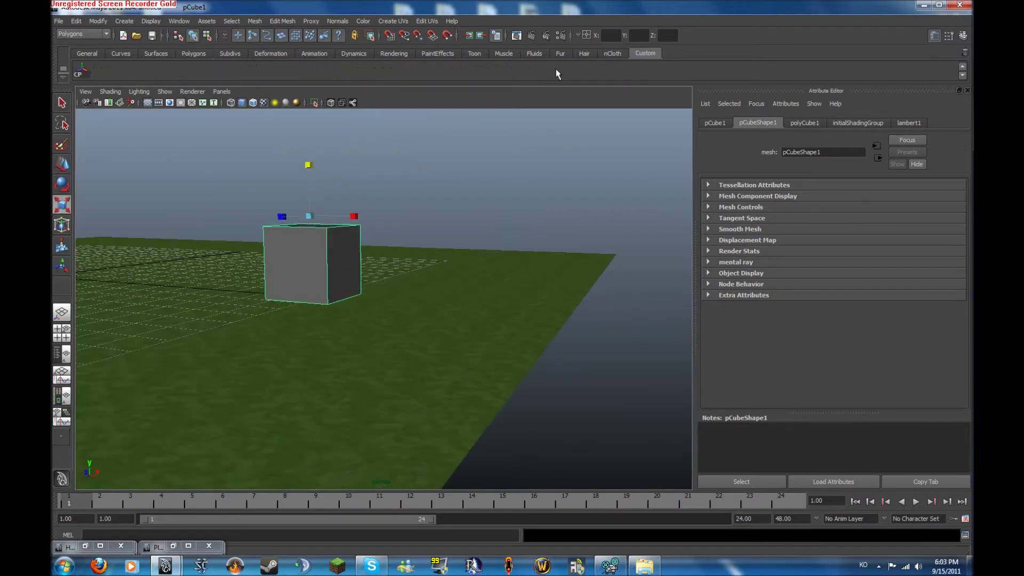
click(83, 71)
alt+middle_drag(235, 202, 306, 240)
alt+right_drag(306, 240, 355, 256)
alt+drag(355, 256, 443, 292)
scroll(378, 284, down, 5)
alt+right_drag(443, 292, 554, 306)
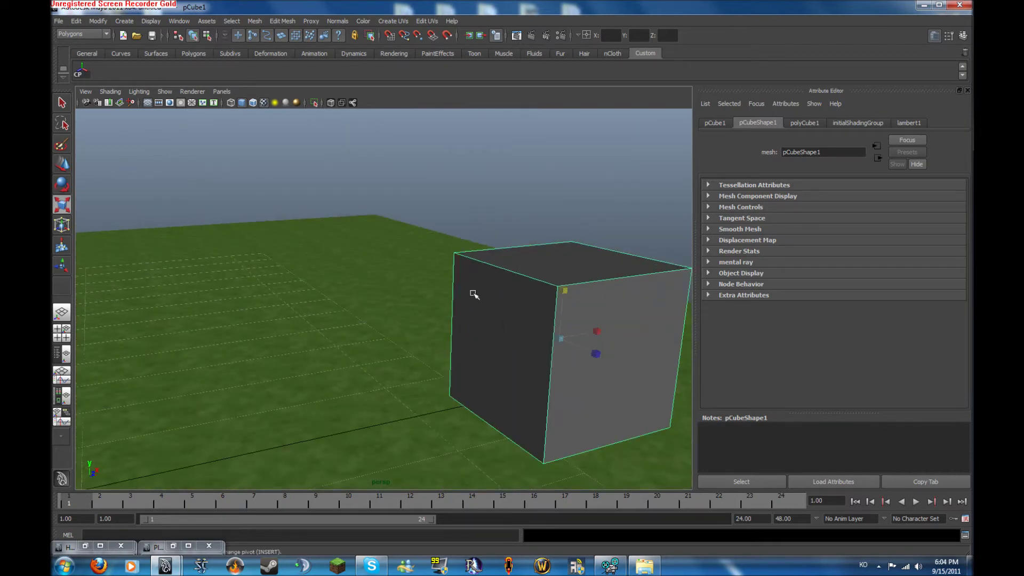
alt+right_drag(475, 295, 368, 290)
Create a new Lambert material in the Hypershade and place its node beside the Grass_top material.
click(86, 546)
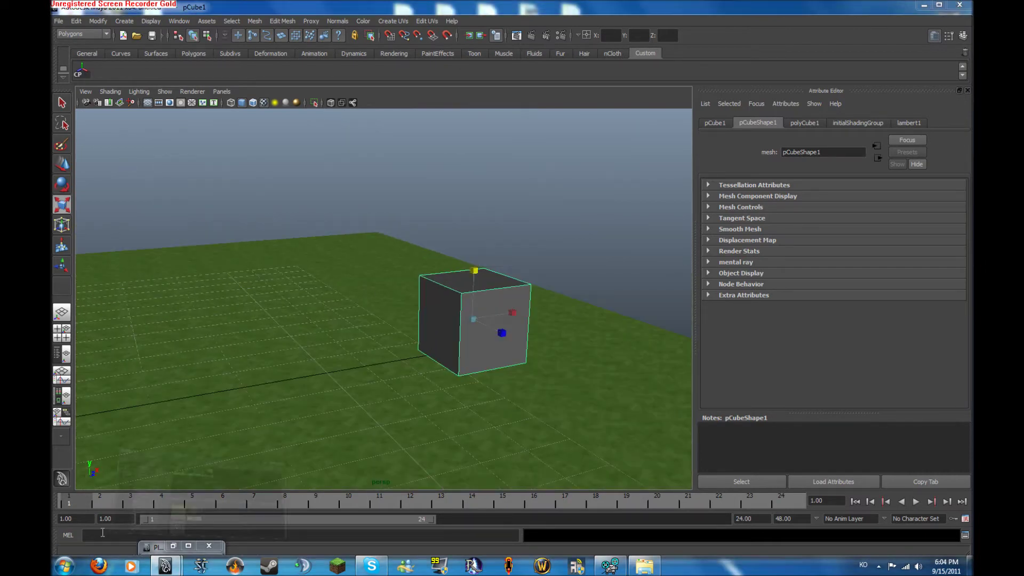
click(389, 209)
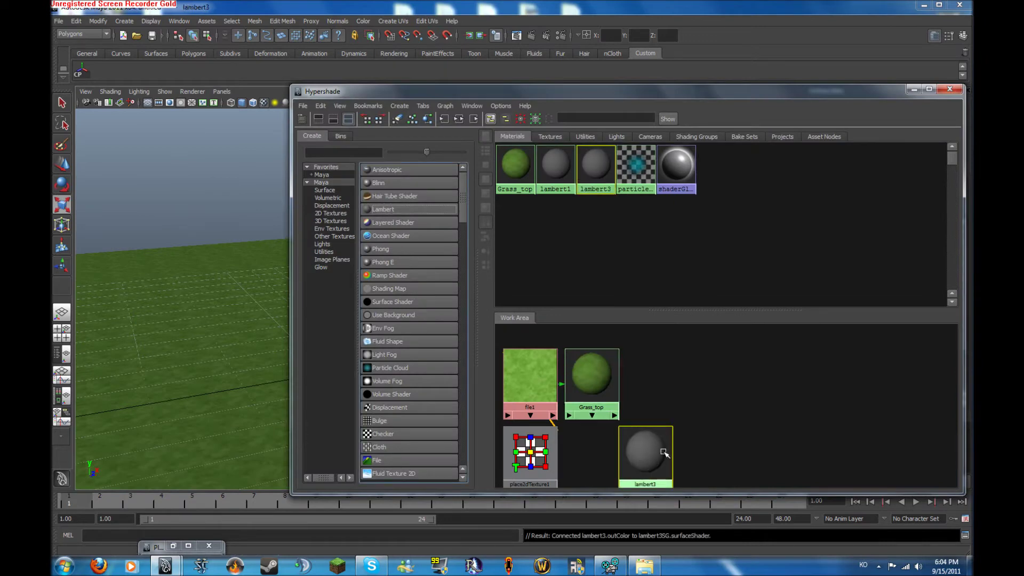
drag(648, 452, 713, 396)
click(913, 89)
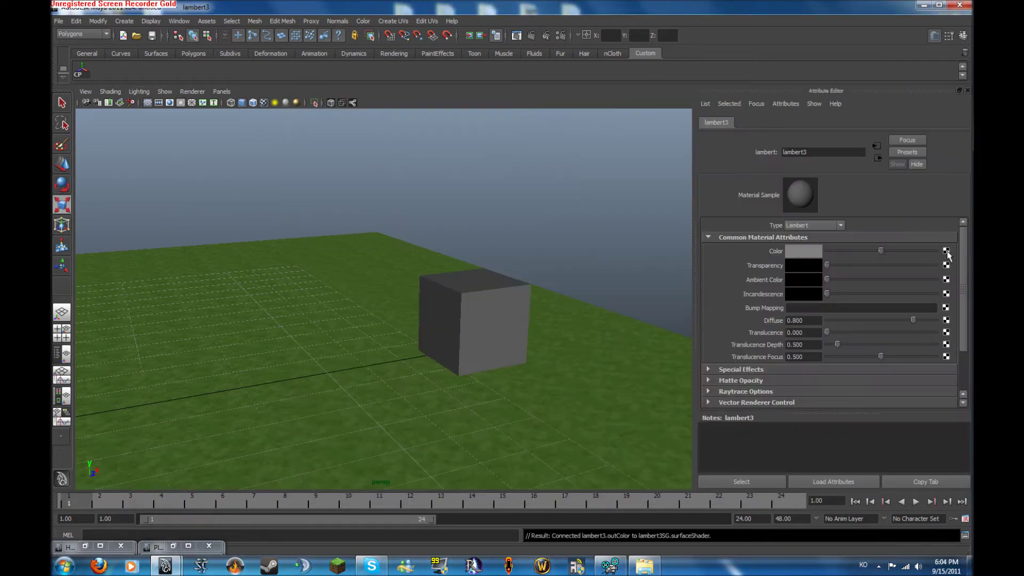
Connect a file texture to the new Lambert's color and load grass side.png as its image.
click(946, 251)
click(469, 216)
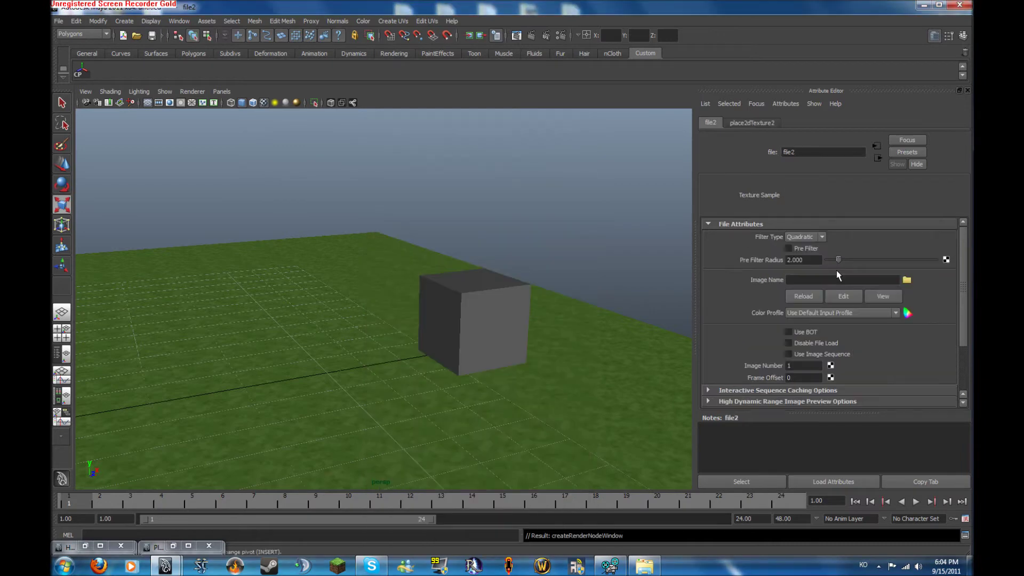
click(906, 280)
click(477, 247)
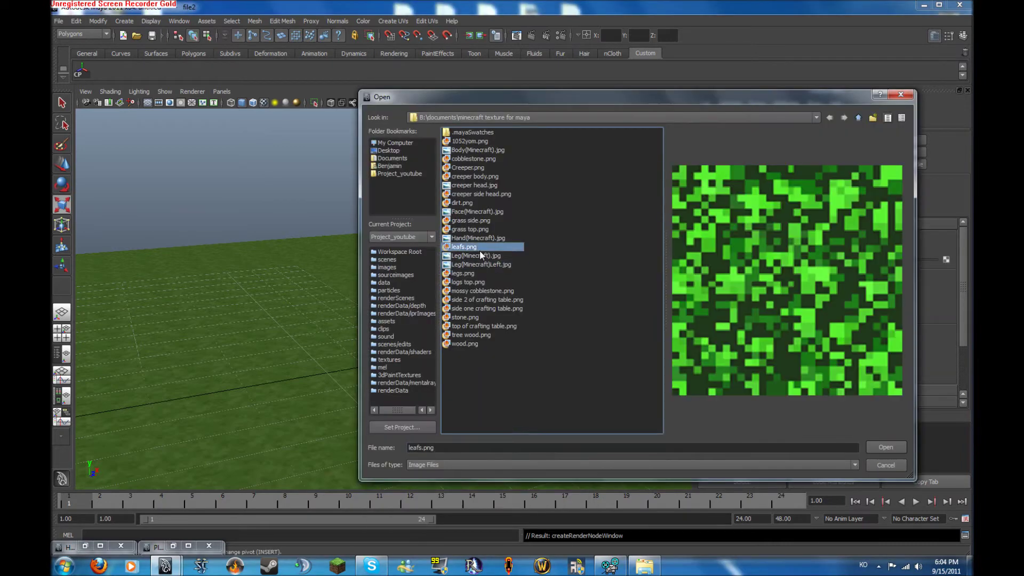
click(479, 230)
click(473, 221)
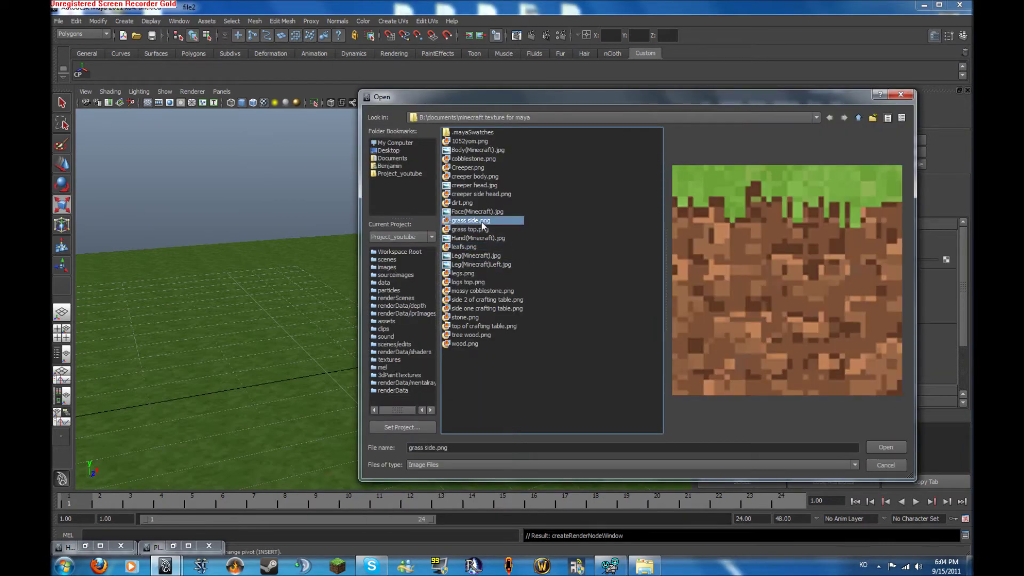
double_click(486, 224)
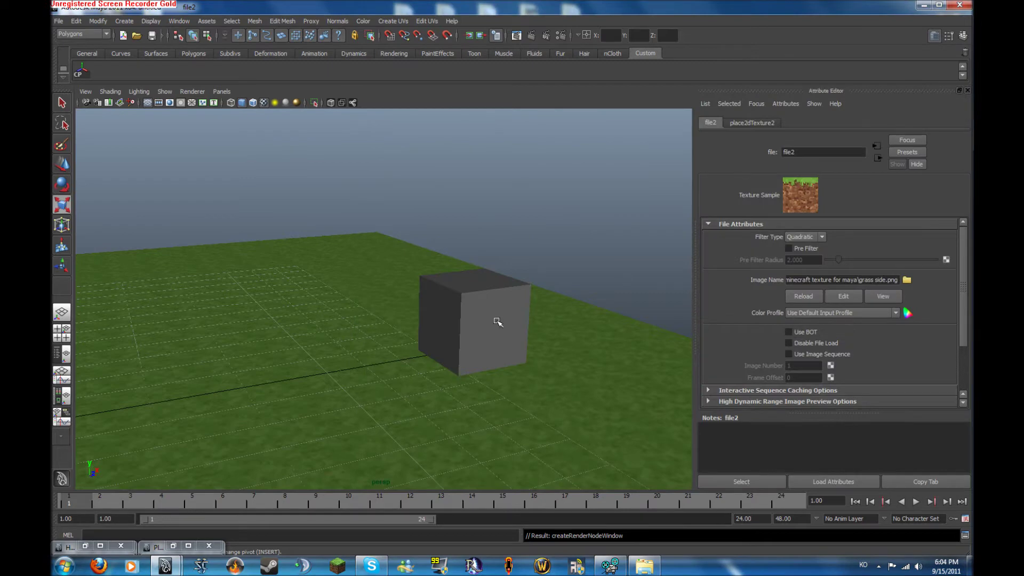
Select the cube's four side faces and assign the grass-side Lambert material to them.
click(497, 322)
alt+drag(497, 322, 419, 315)
scroll(431, 313, up, 3)
right_drag(379, 326, 379, 352)
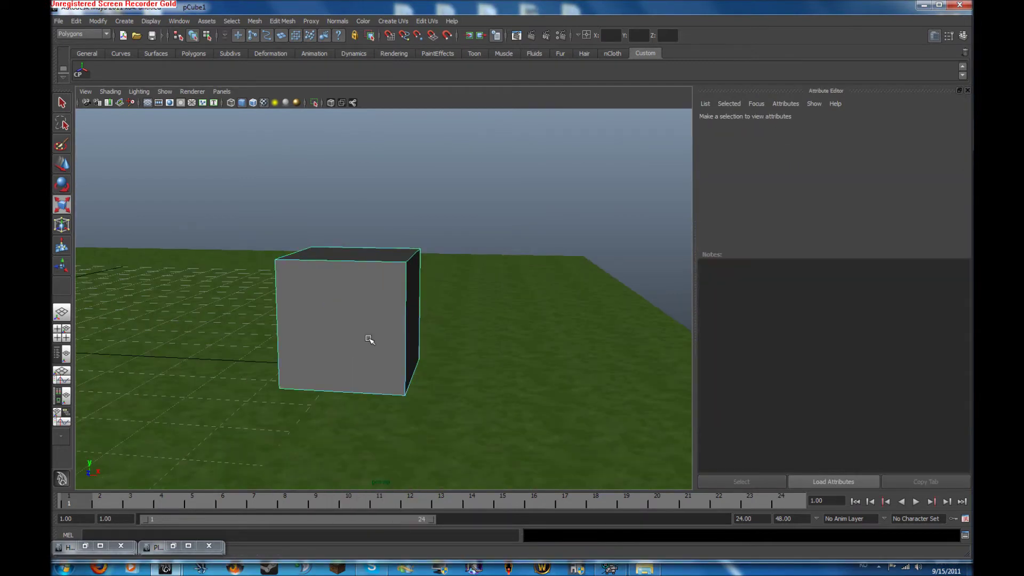
alt+drag(368, 338, 374, 327)
drag(280, 257, 476, 305)
alt+drag(472, 294, 300, 345)
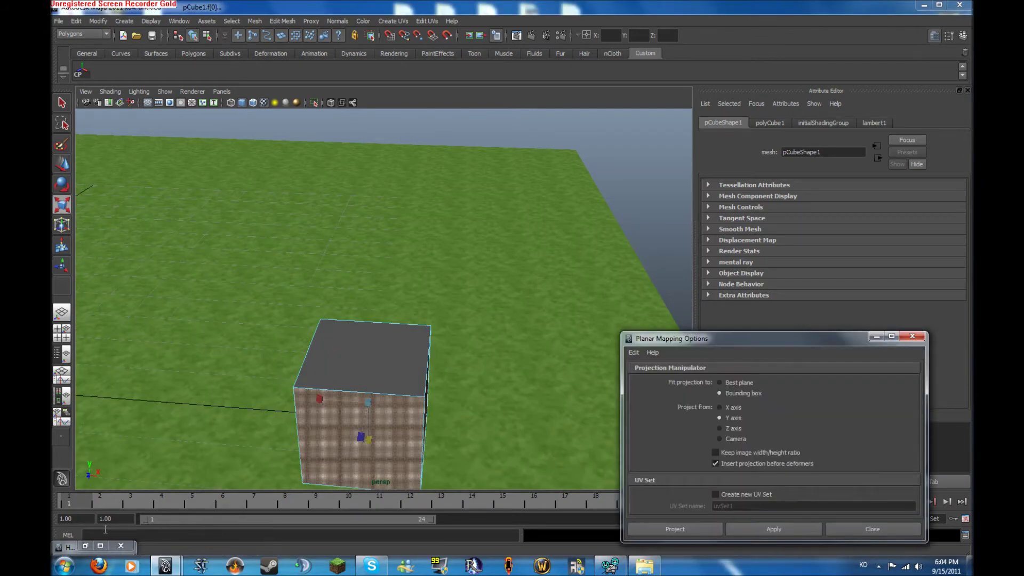
click(82, 547)
click(84, 547)
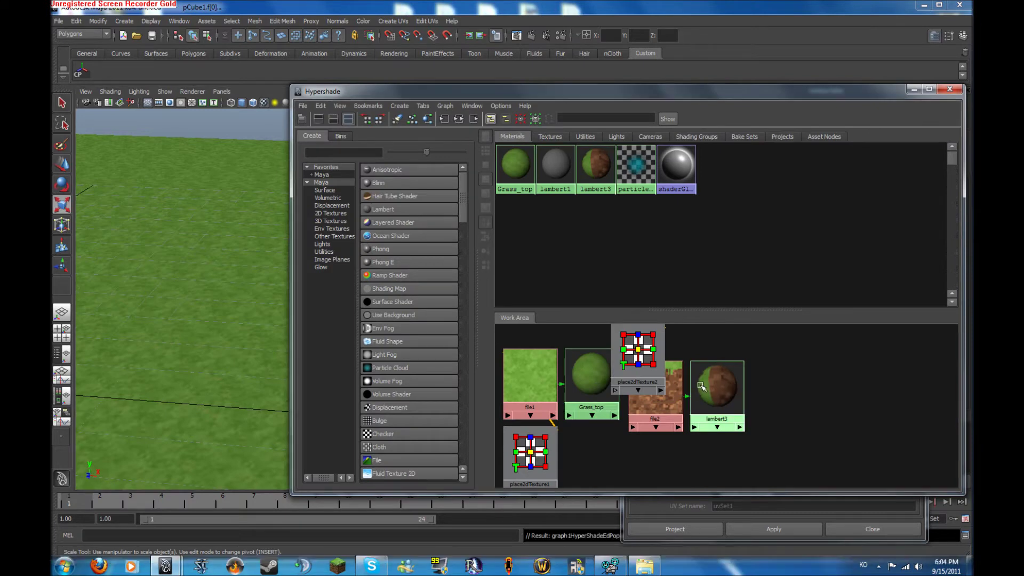
right_drag(727, 399, 703, 363)
click(914, 90)
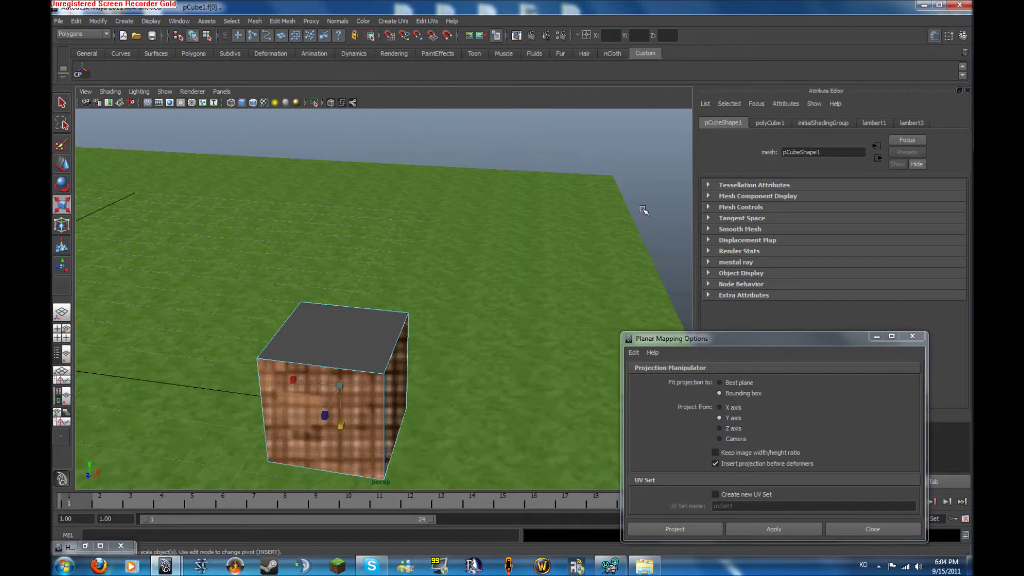
Limit the selection to the cube's front and back faces and apply a planar mapping projected from the Z axis.
scroll(443, 246, down, 2)
alt+drag(444, 245, 389, 260)
shift+click(502, 284)
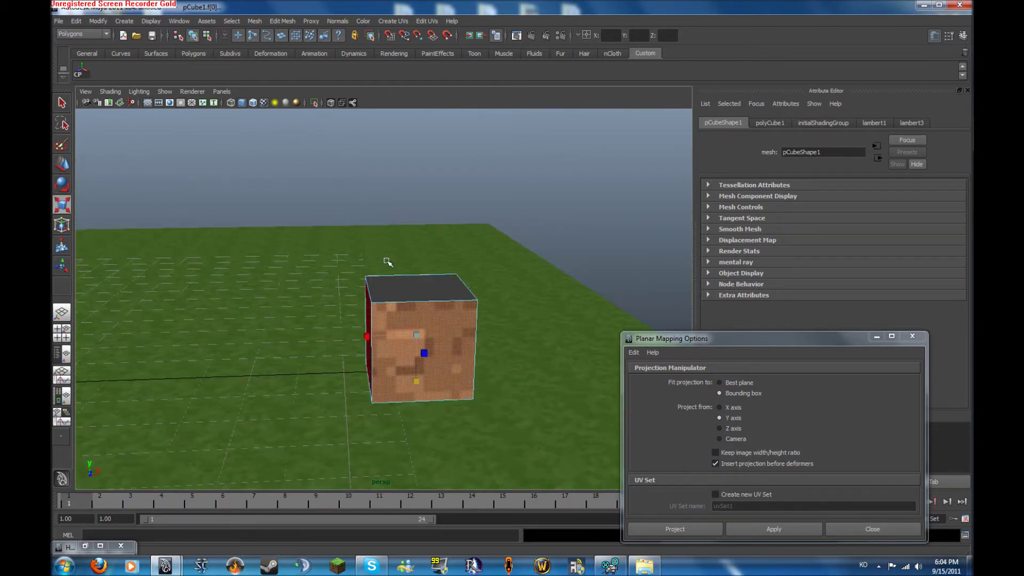
click(718, 429)
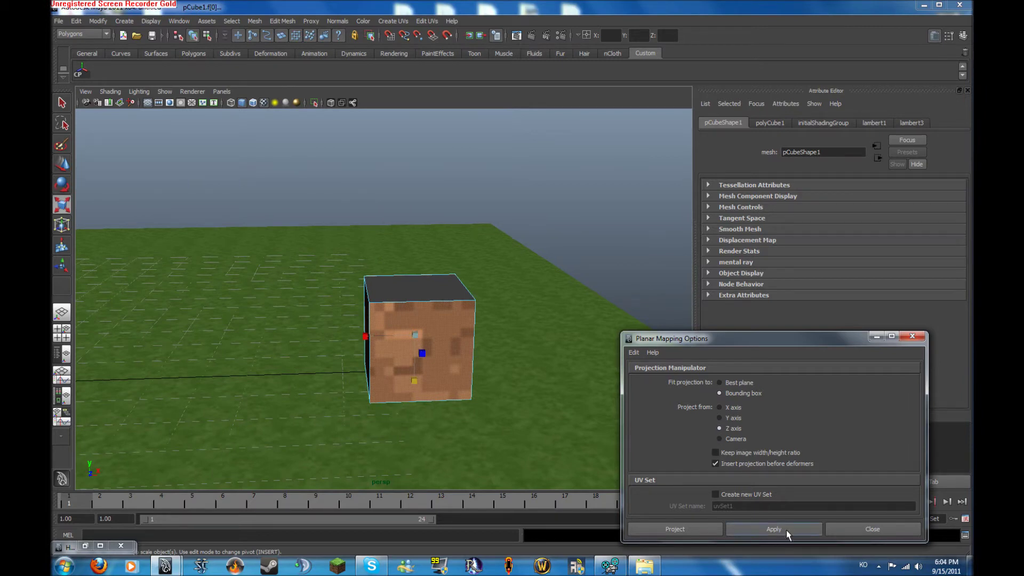
click(784, 531)
Select the cube's two remaining side faces, try a Y-axis planar mapping and replace it with one projected from the X axis.
alt+drag(438, 374, 479, 371)
alt+right_drag(478, 371, 592, 377)
alt+middle_drag(540, 375, 513, 373)
click(501, 355)
alt+drag(500, 354, 341, 355)
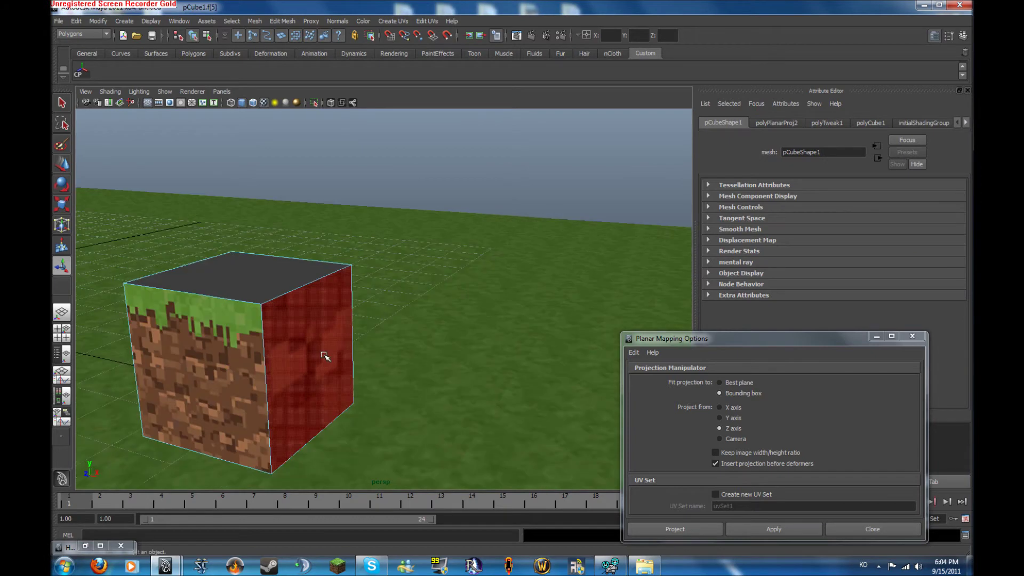
shift+click(321, 363)
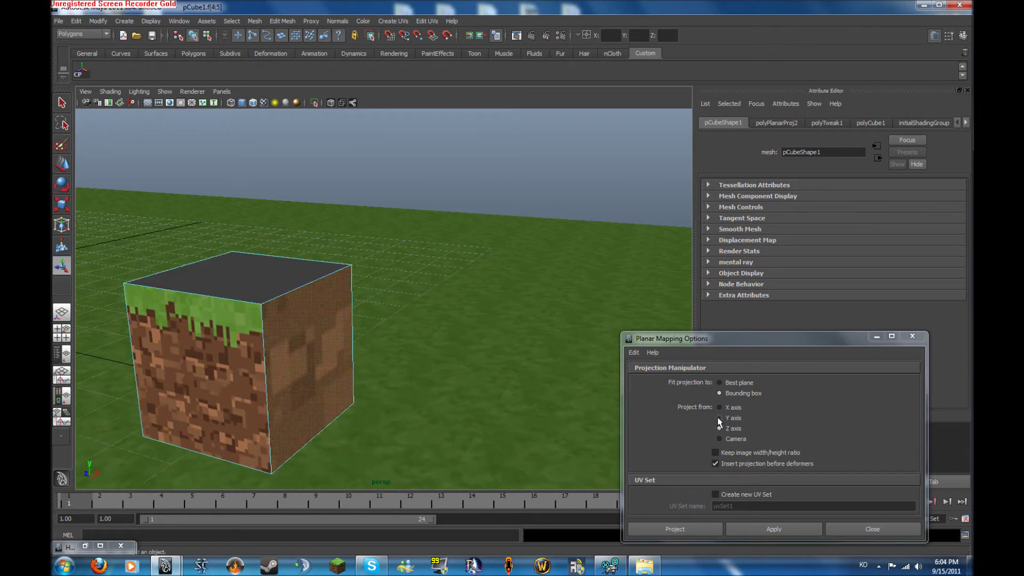
alt+drag(360, 366, 534, 382)
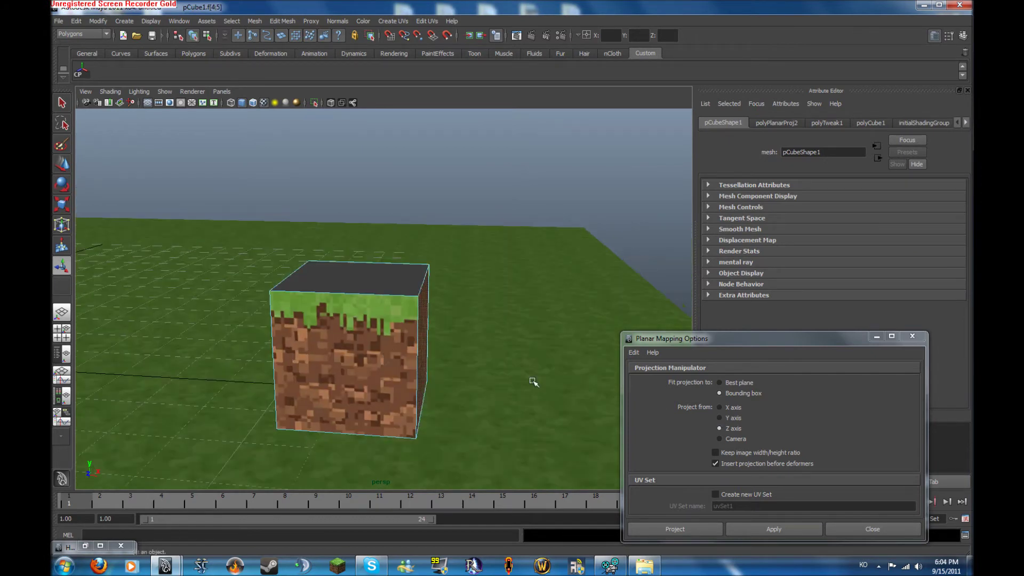
click(720, 418)
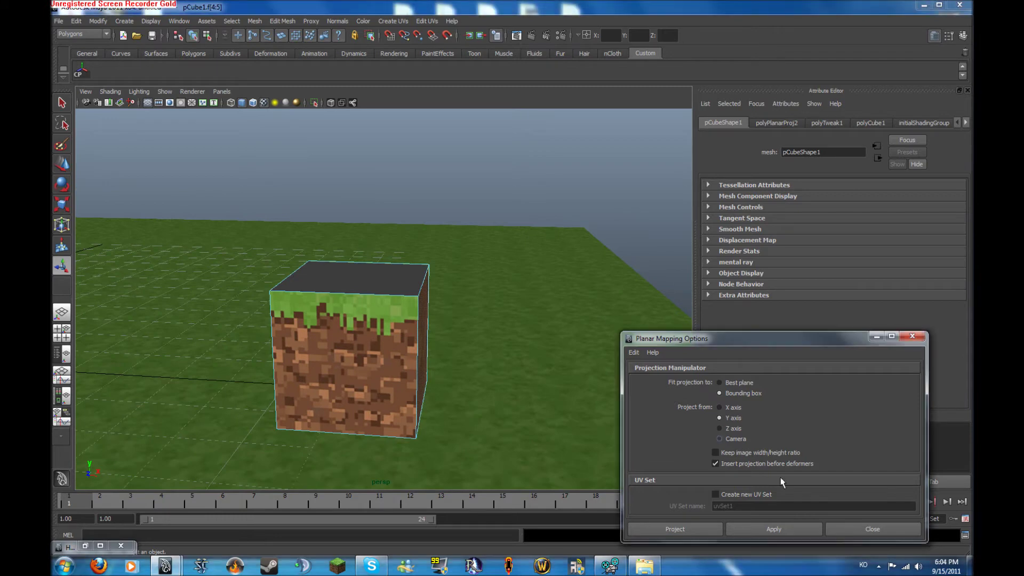
click(791, 530)
click(720, 407)
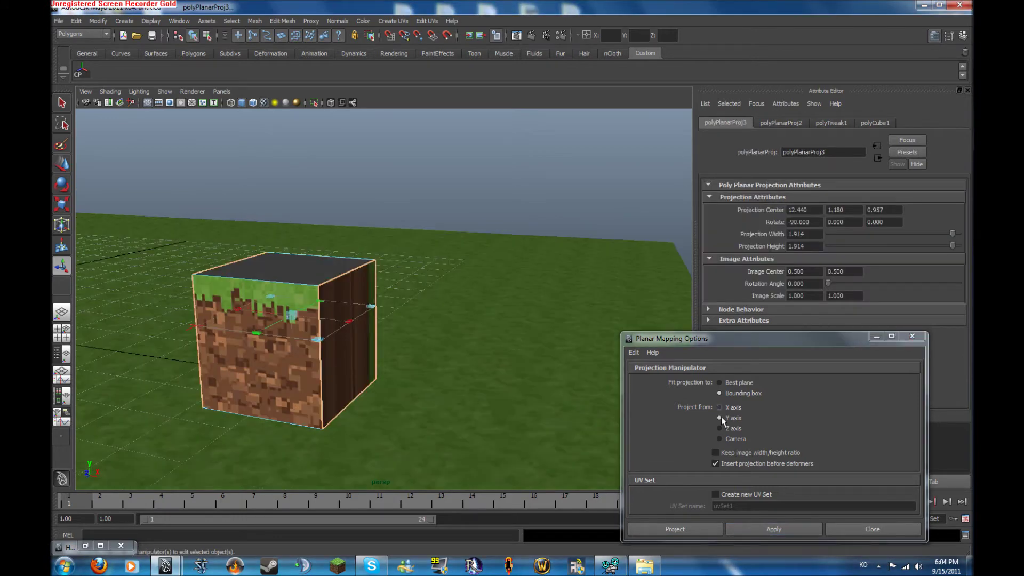
click(772, 528)
Select the cube's top face and assign the Grass_top material to it.
alt+drag(425, 399, 417, 339)
click(417, 340)
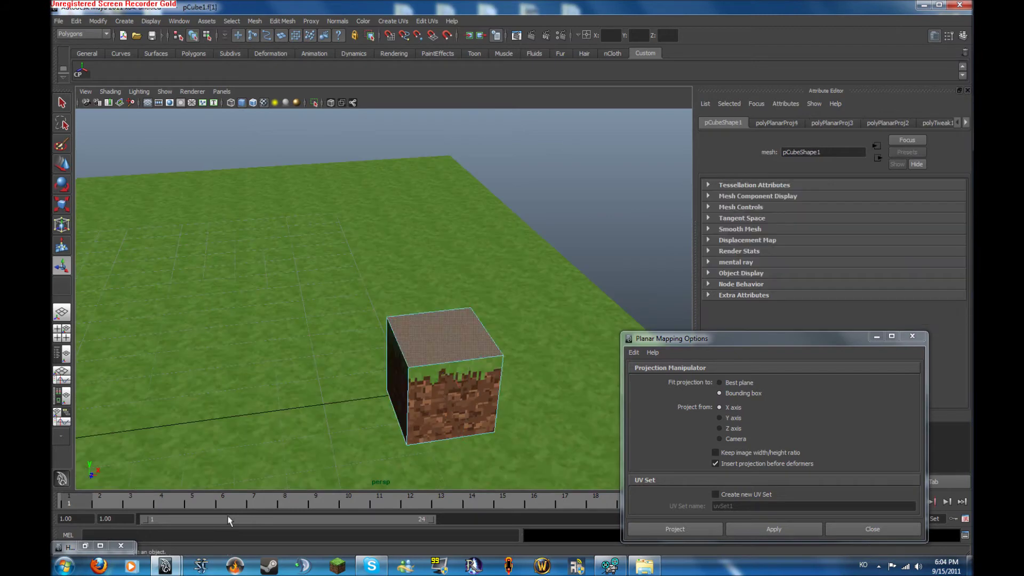
click(82, 544)
right_click(591, 391)
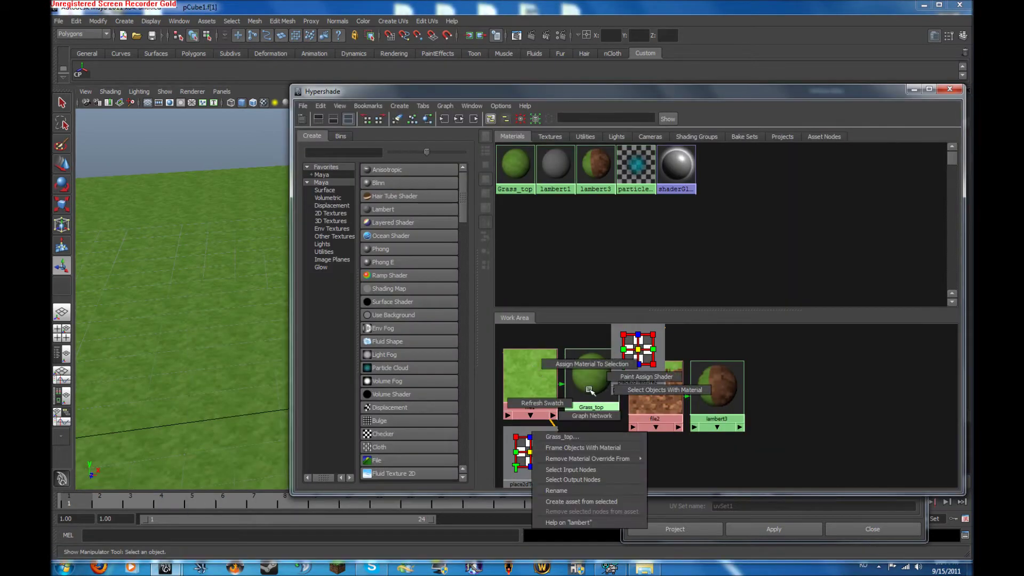
click(593, 364)
click(914, 90)
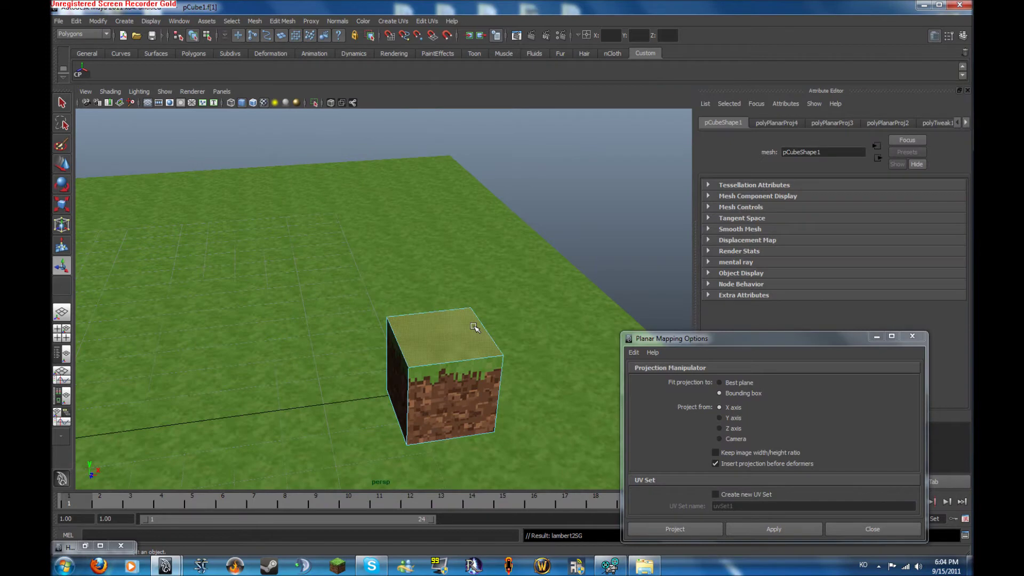
Apply a Y-axis planar mapping to the cube's top face, deselect it and return to object mode.
click(719, 418)
click(782, 529)
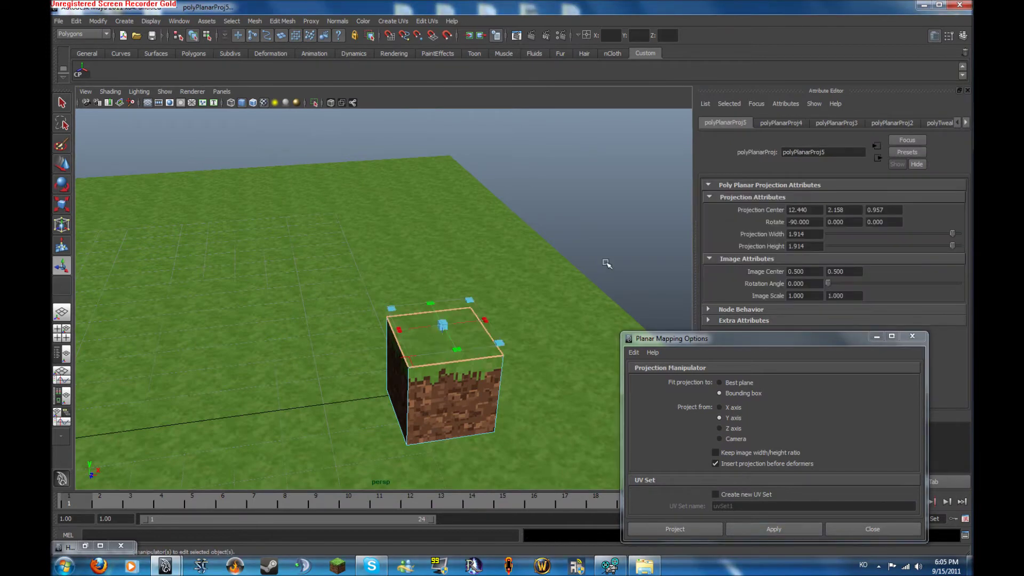
click(606, 264)
alt+drag(606, 263, 544, 277)
right_drag(359, 391, 373, 361)
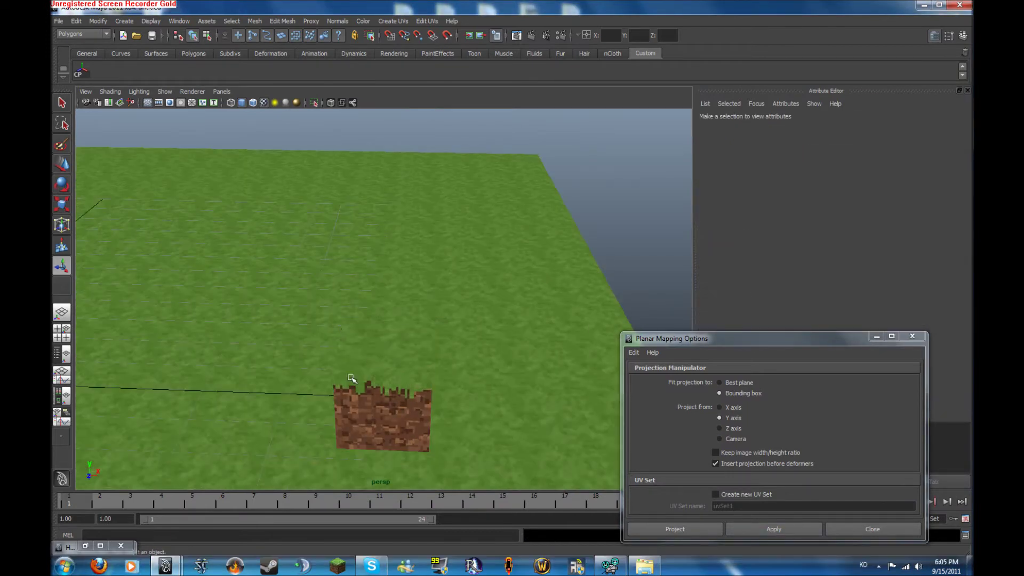
Select the textured cube and lower it along Y in the front view until its base rests on the ground line.
alt+drag(351, 377, 487, 350)
alt+right_drag(487, 350, 551, 350)
alt+drag(551, 350, 478, 352)
alt+right_drag(478, 353, 334, 352)
alt+drag(334, 352, 368, 363)
click(539, 356)
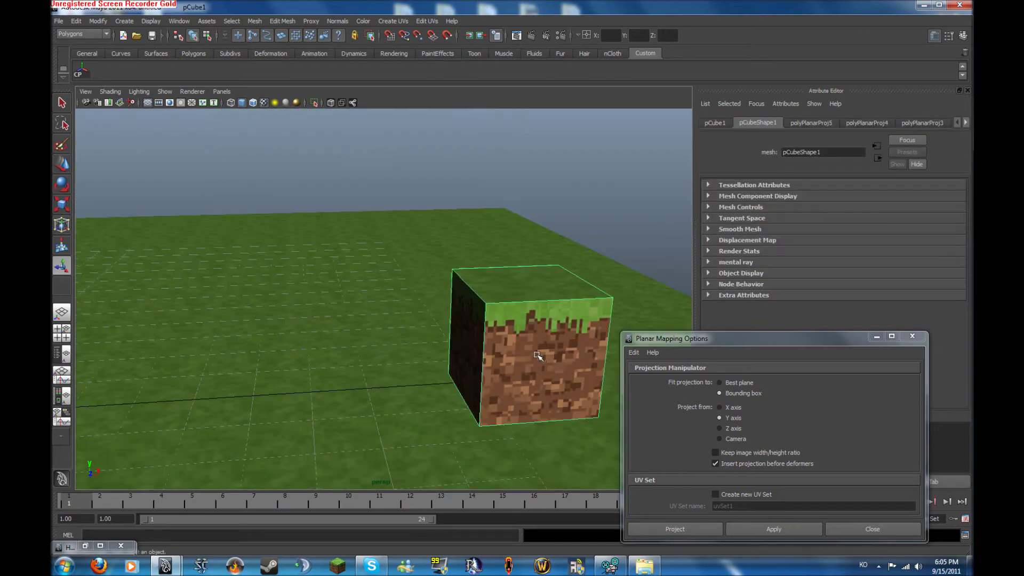
key(space)
key(space)
alt+right_drag(238, 380, 526, 347)
alt+middle_drag(526, 346, 172, 365)
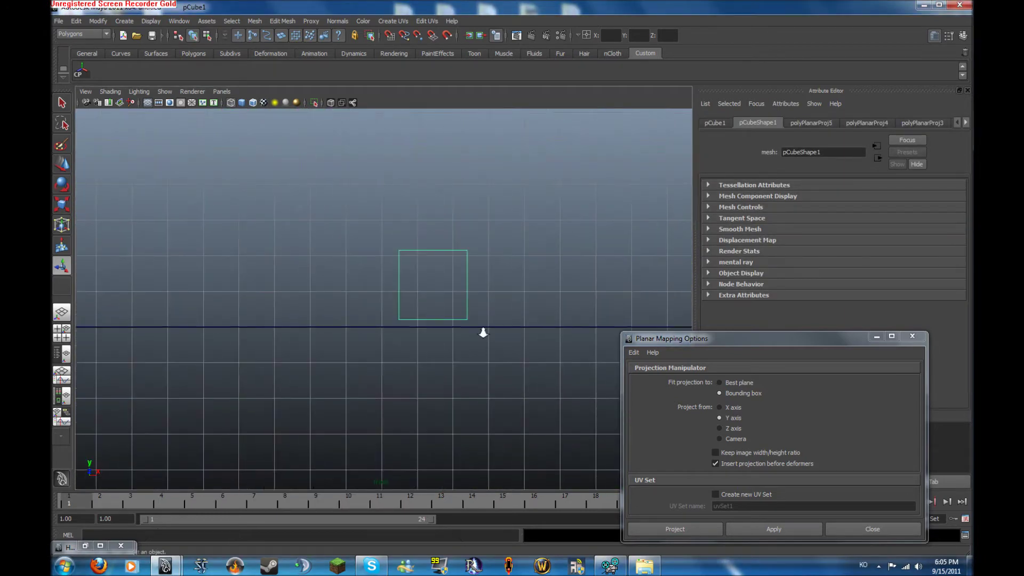
alt+middle_drag(484, 332, 366, 357)
alt+right_drag(366, 358, 630, 262)
key(w)
drag(248, 287, 250, 299)
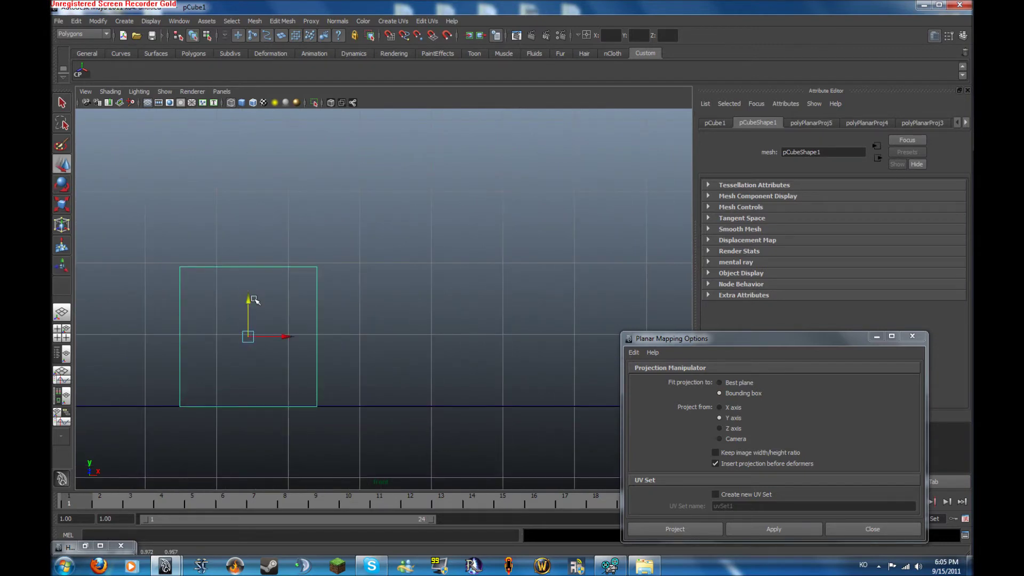
Duplicate the textured grass block and move the copy along X until it sits directly beside the original.
key(space)
key(space)
alt+right_drag(488, 254, 456, 256)
alt+middle_drag(456, 256, 380, 267)
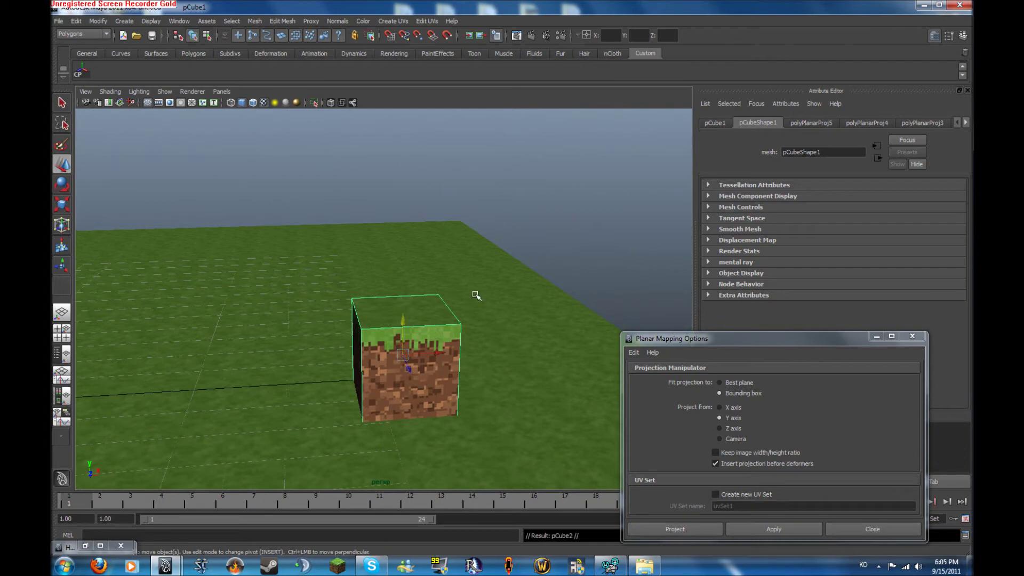
key(ctrl+d)
drag(430, 352, 517, 347)
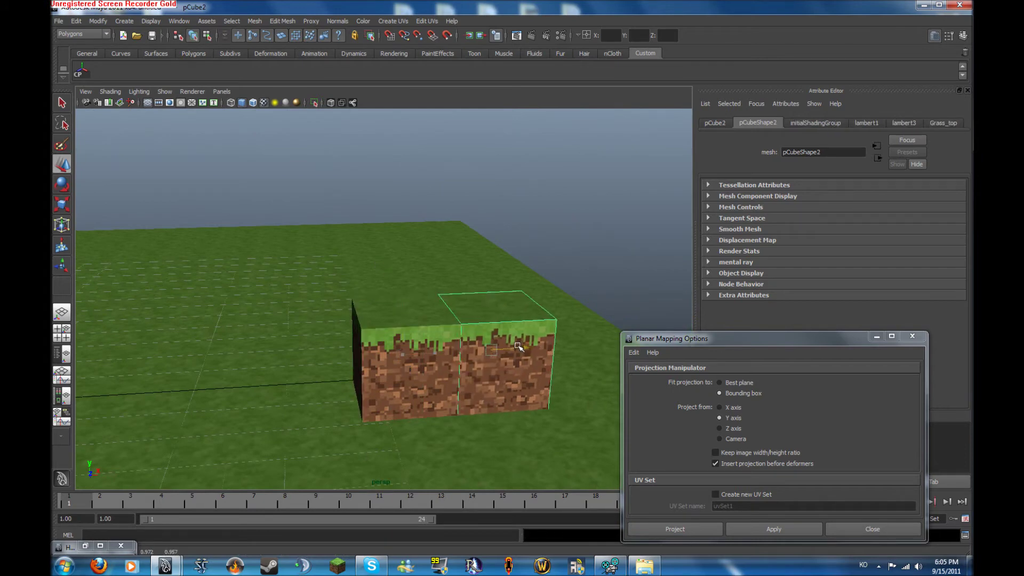
alt+right_drag(444, 329, 295, 318)
alt+drag(295, 318, 299, 322)
alt+right_drag(299, 322, 331, 322)
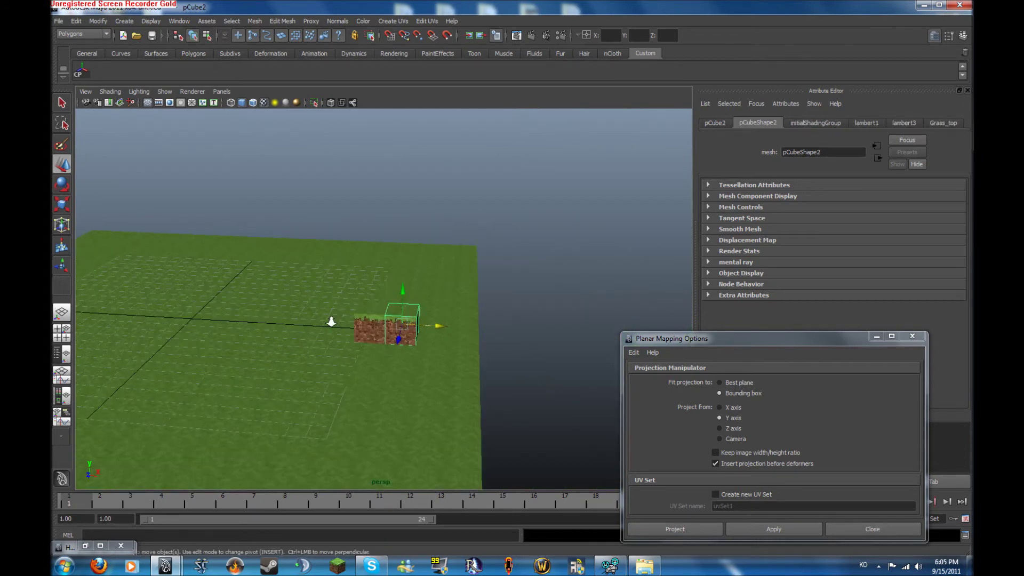
alt+drag(331, 321, 171, 176)
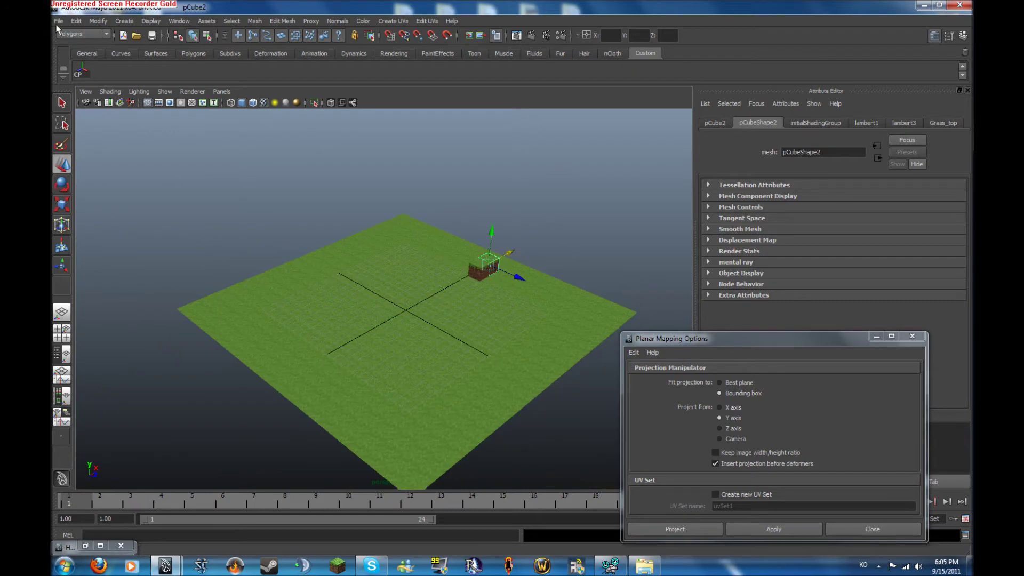
Start opening another scene and look for it in the Project_minecraft animation 3 and Project_youtube folders, including the latter's textures and scenes.
click(58, 21)
click(69, 48)
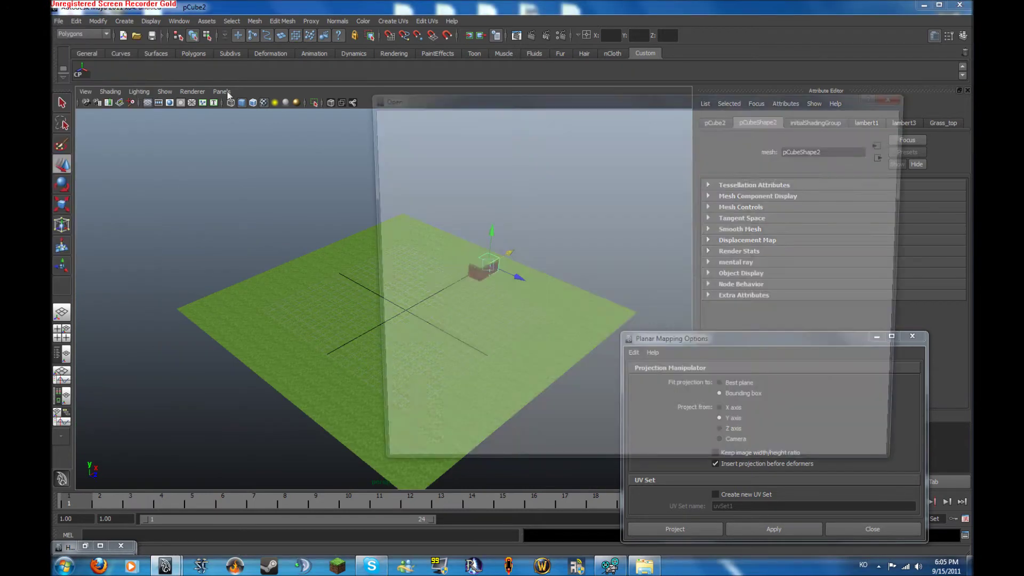
click(534, 118)
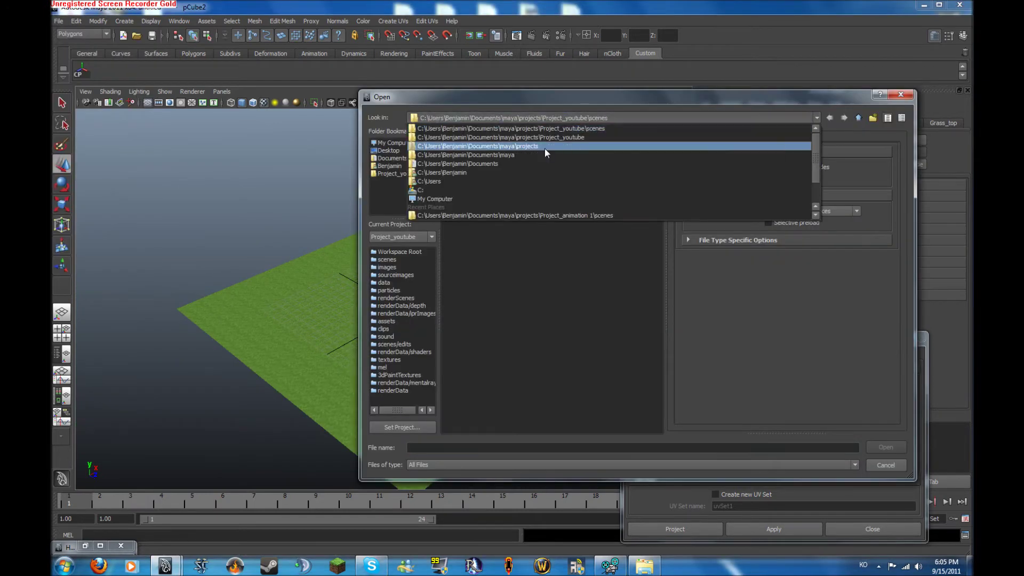
click(540, 147)
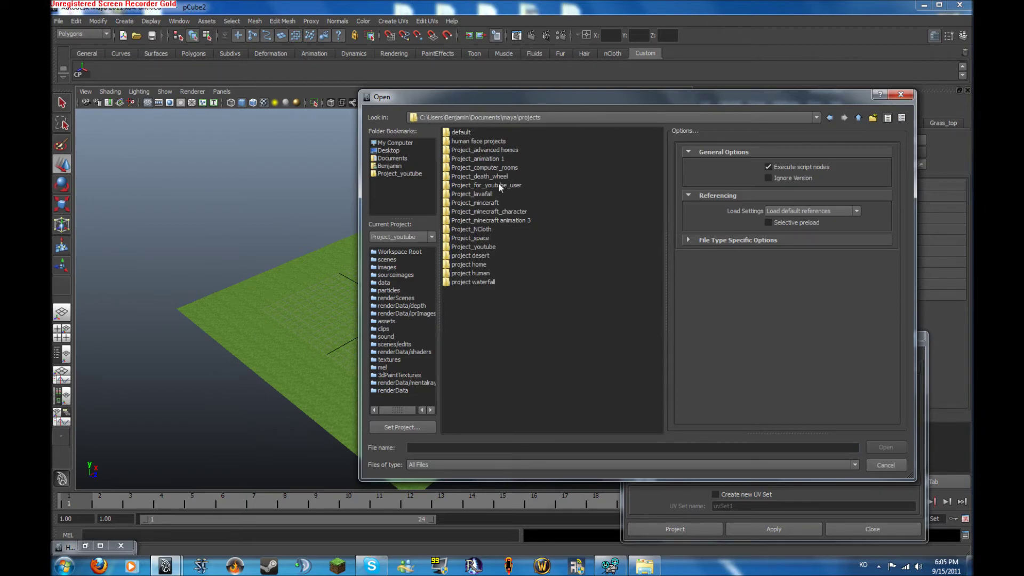
double_click(502, 218)
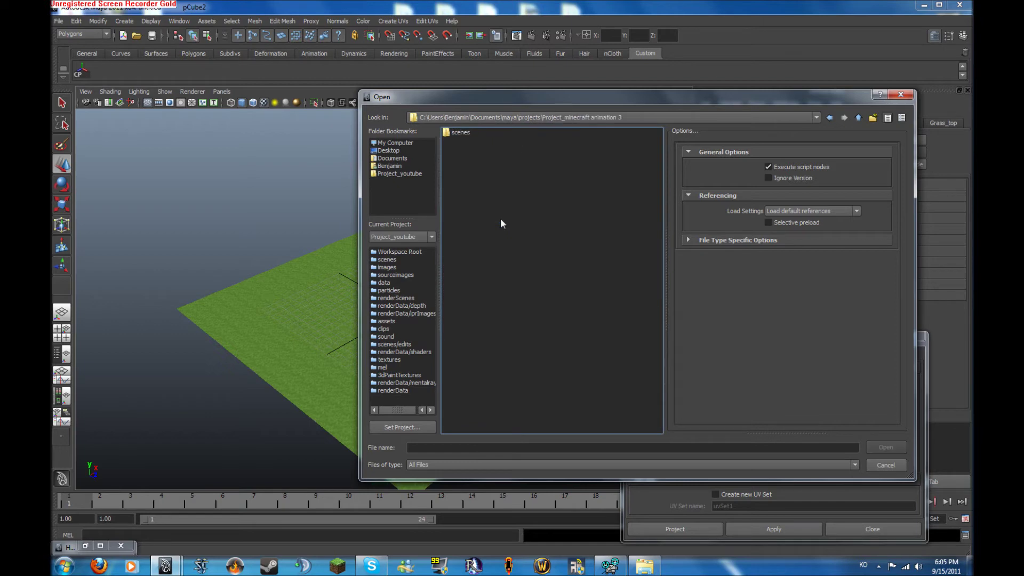
click(608, 117)
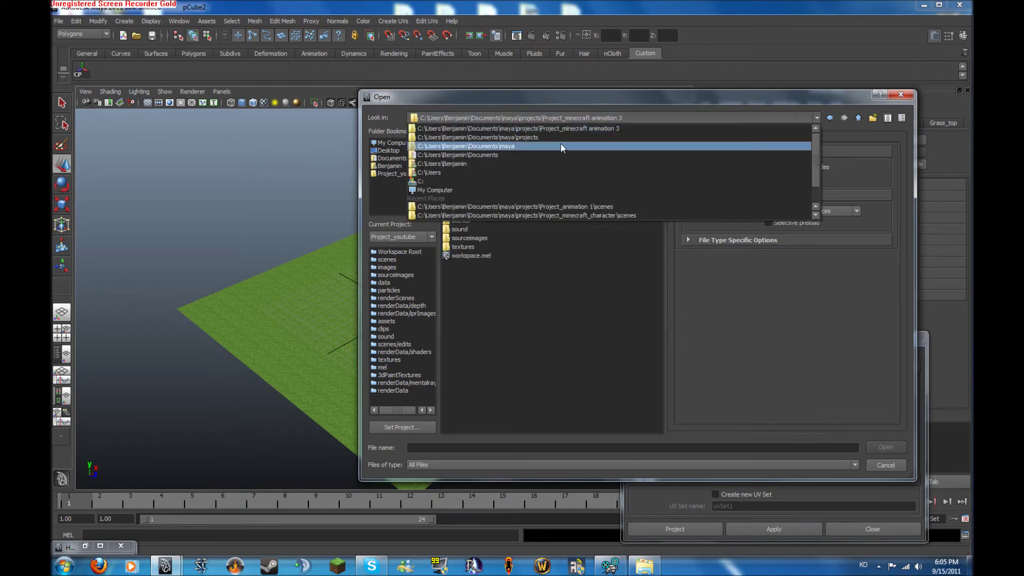
click(554, 142)
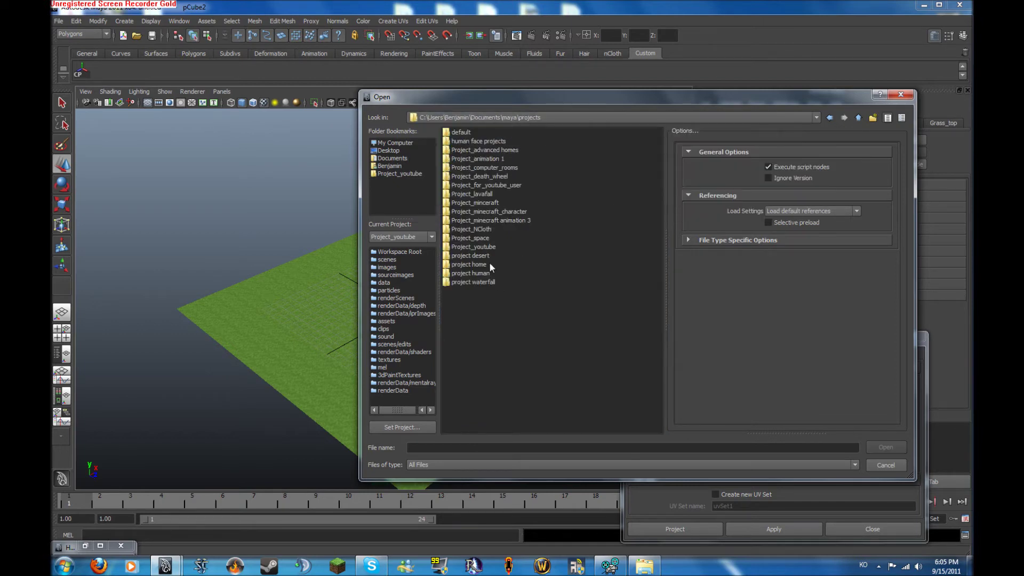
double_click(488, 248)
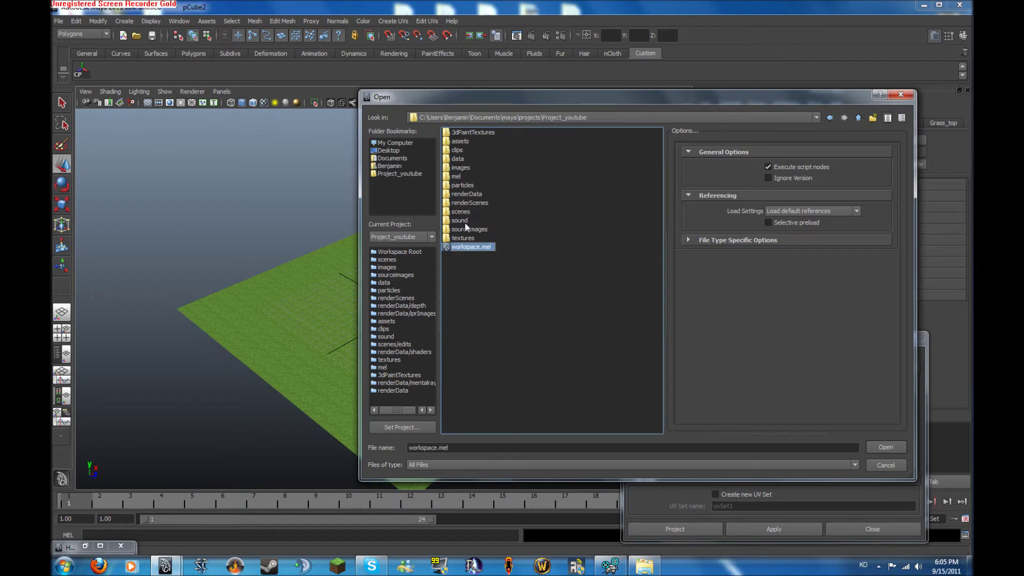
click(468, 229)
double_click(471, 238)
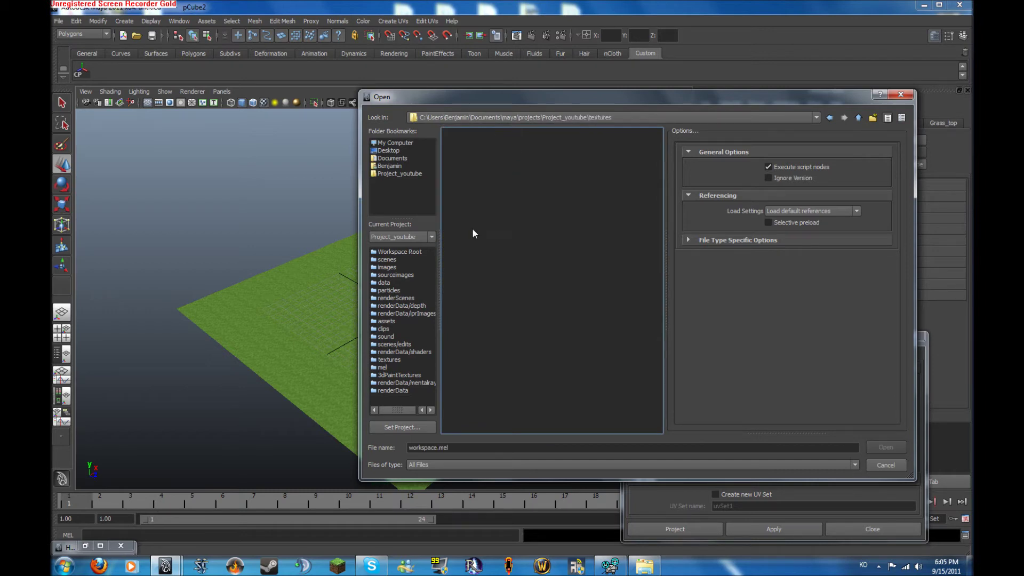
click(650, 118)
click(553, 140)
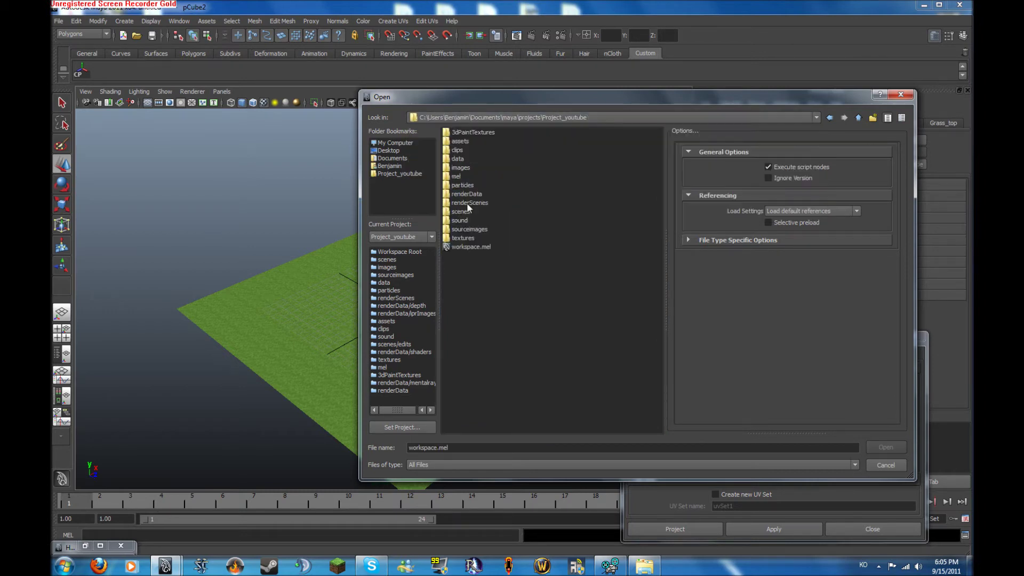
double_click(460, 212)
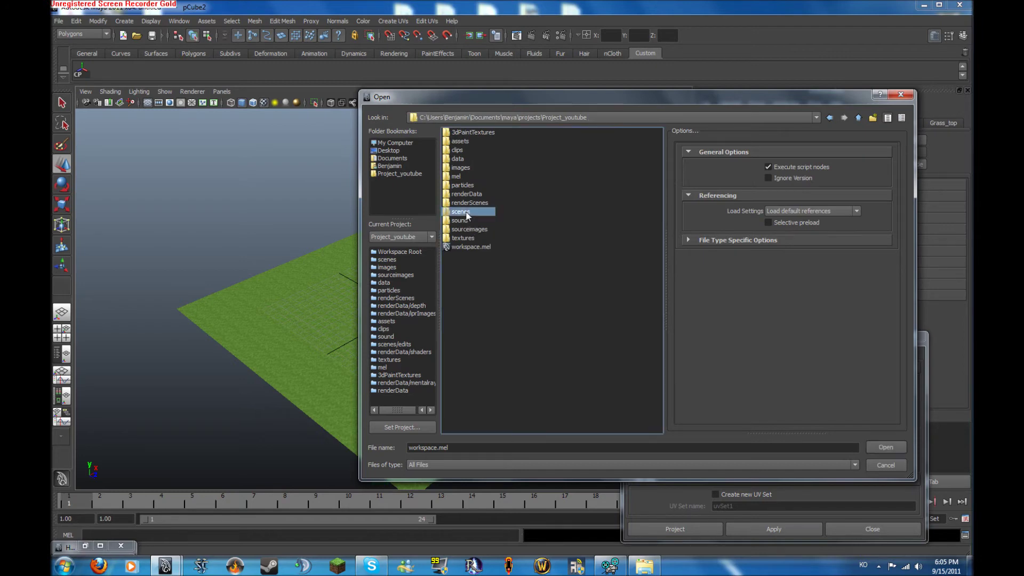
Browse the scenes folder of Project_minecraft animation 3 and select world 1 part 3.mb without opening it.
click(611, 116)
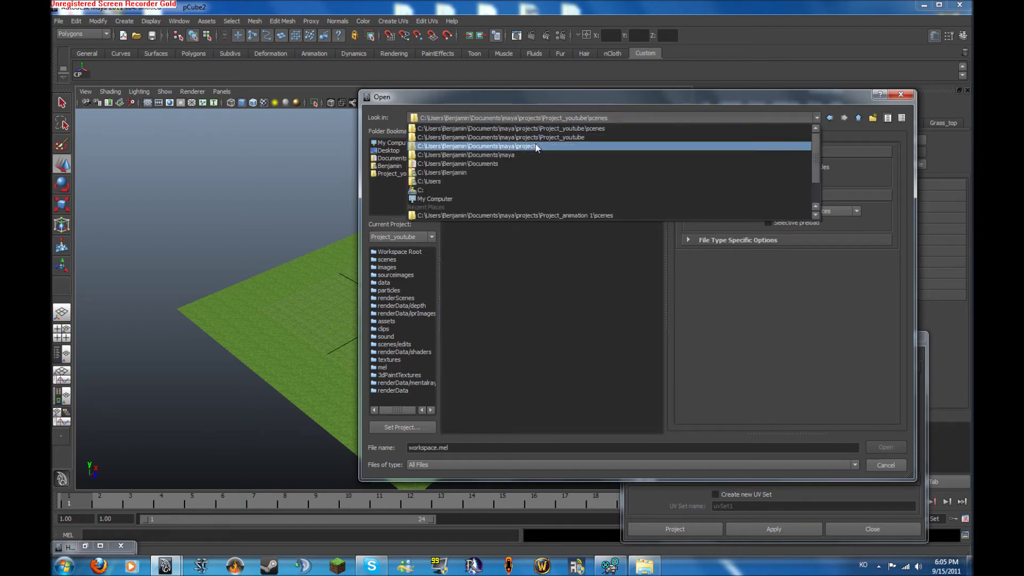
click(545, 146)
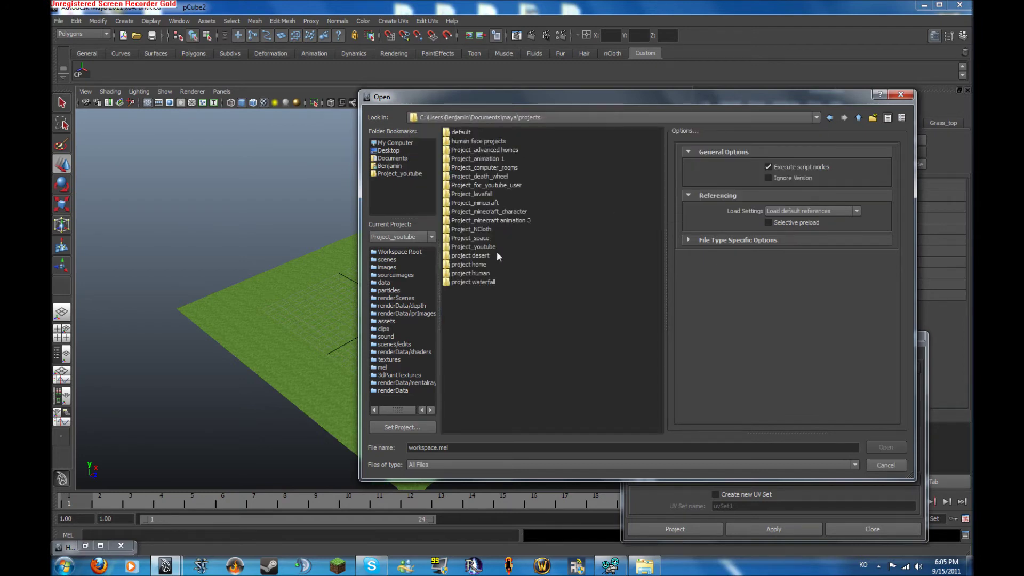
double_click(503, 220)
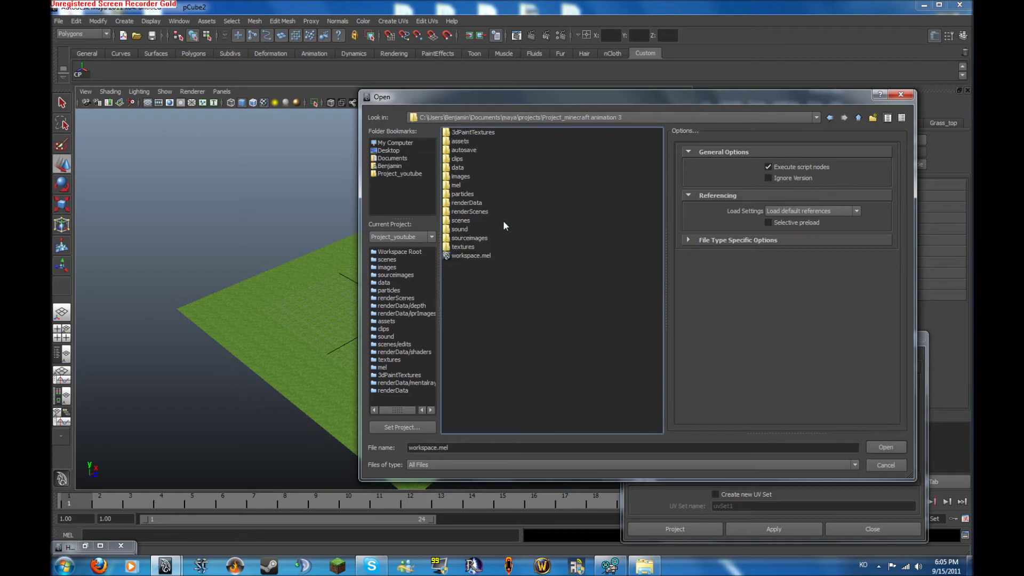
double_click(461, 221)
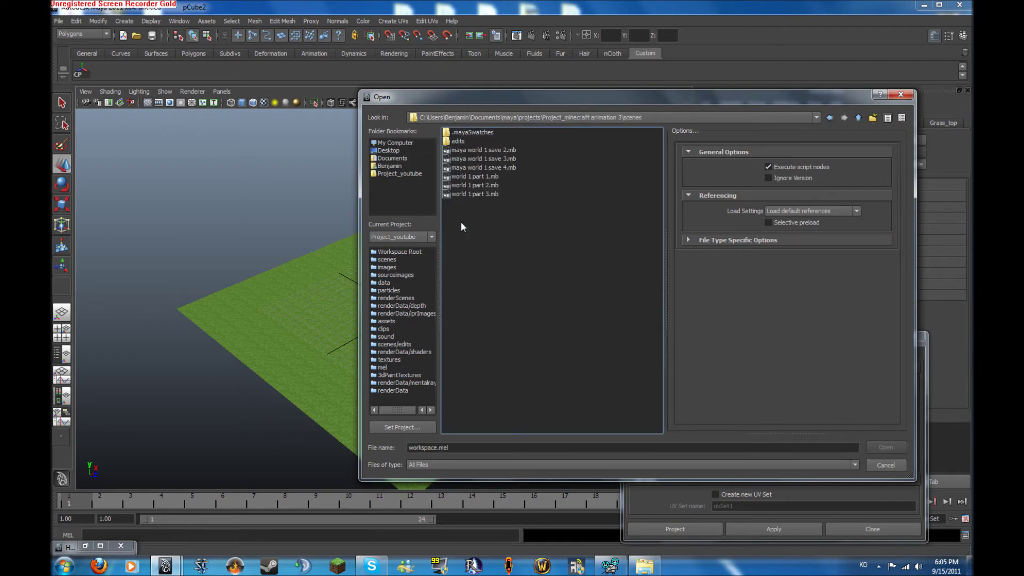
click(477, 169)
click(467, 194)
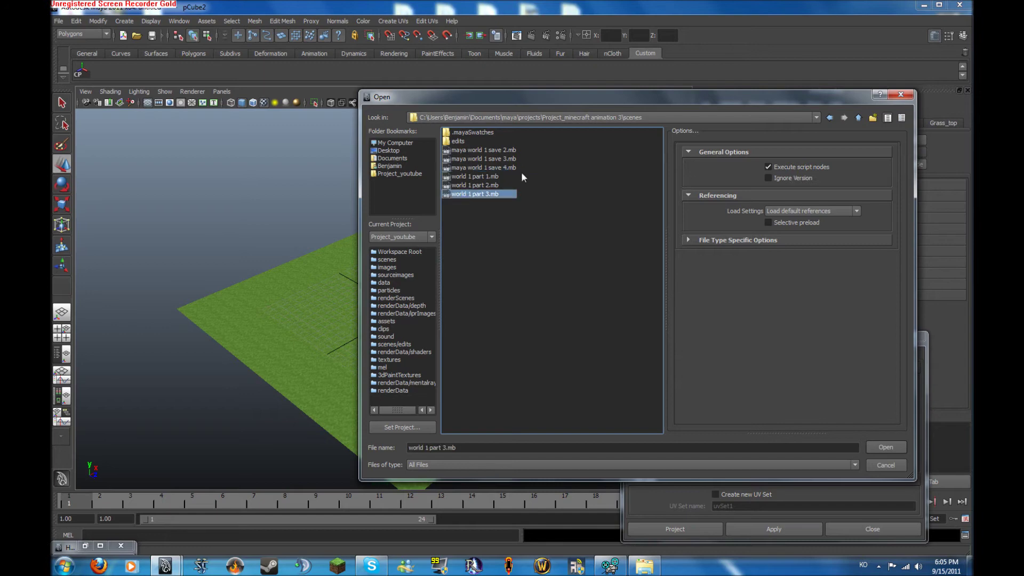
Check the scenes folder of Project_animation 1 for the saved Minecraft world.
click(648, 118)
click(593, 150)
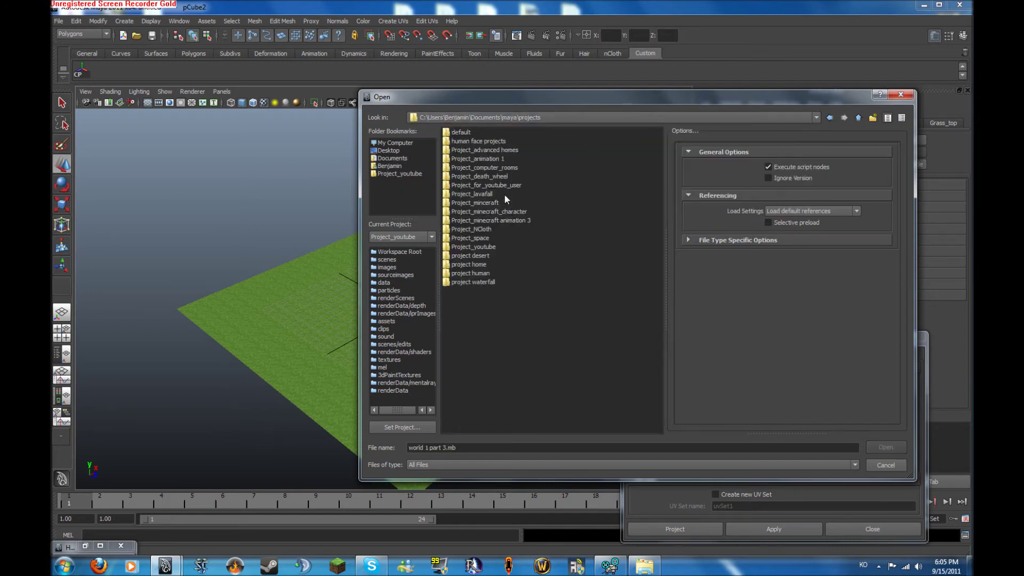
double_click(500, 159)
double_click(461, 326)
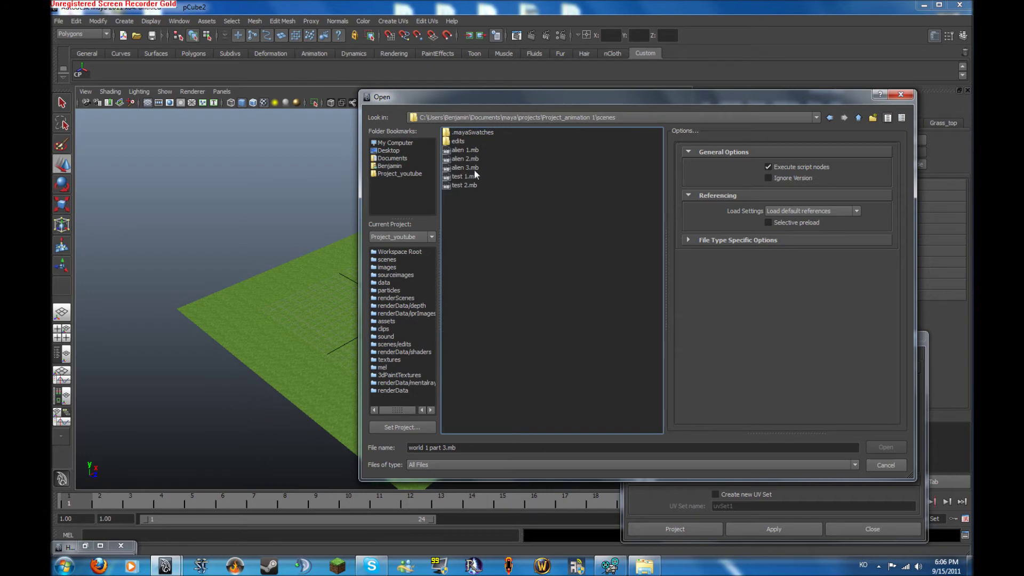
Open minecraft world 1 with animation 3 near end.mb from the Project_minceraft scenes folder and minimize the Outliner.
click(620, 118)
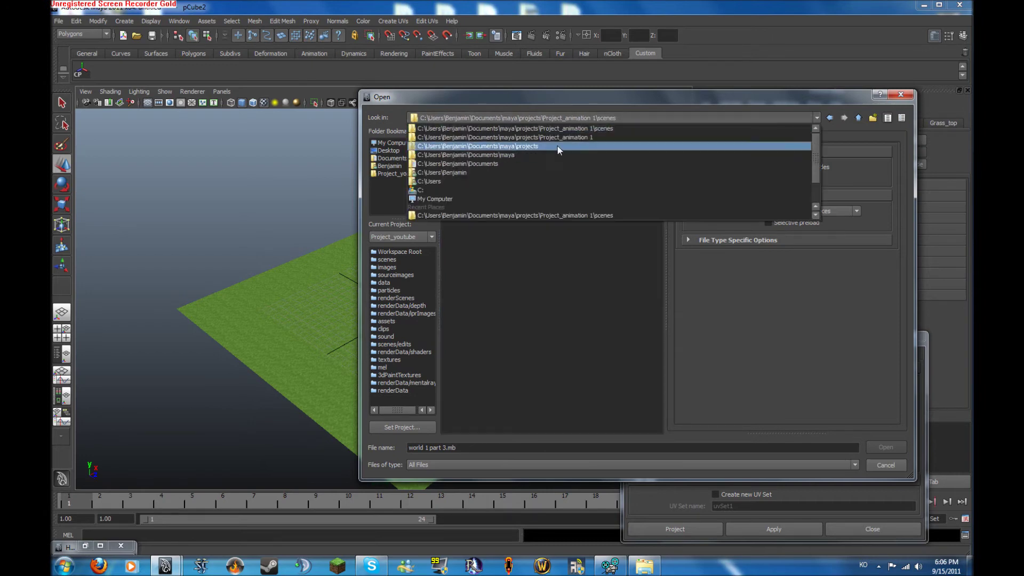
click(555, 146)
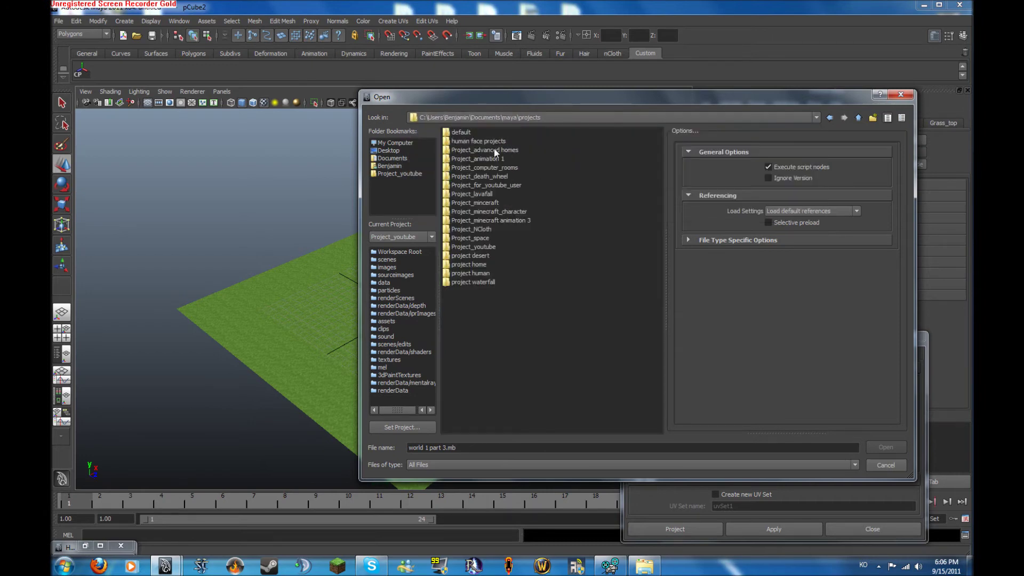
double_click(491, 203)
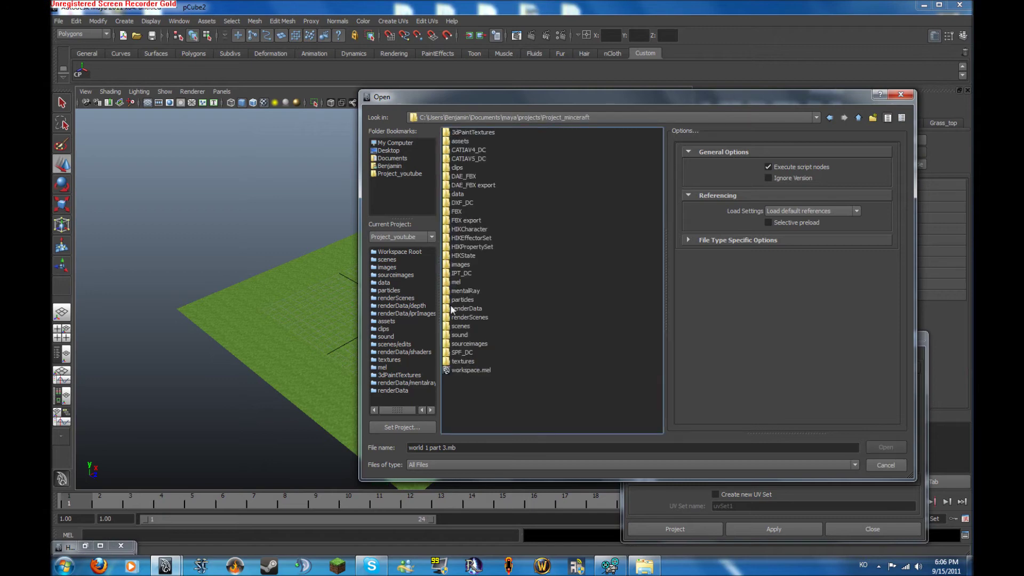
double_click(460, 326)
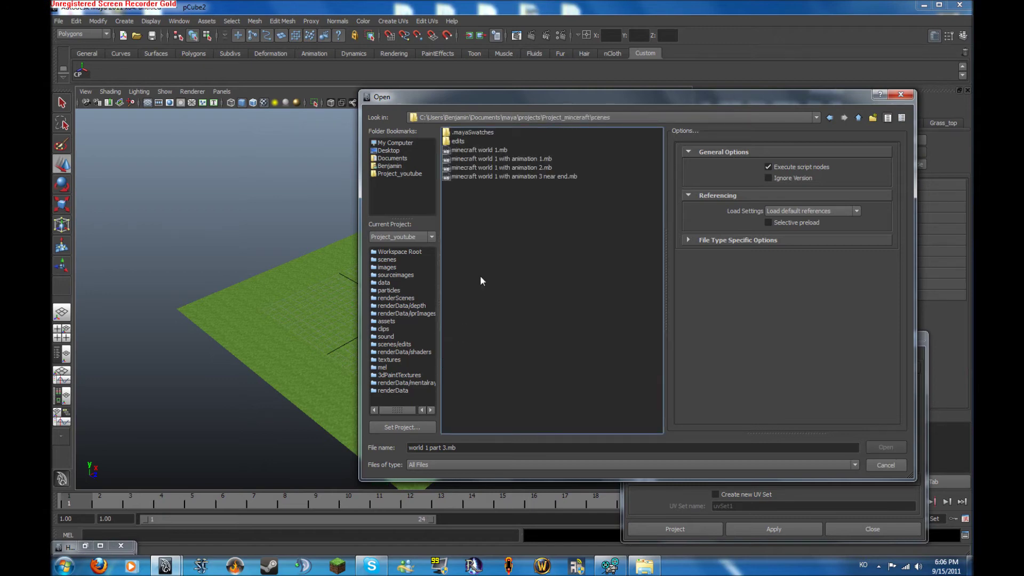
double_click(501, 176)
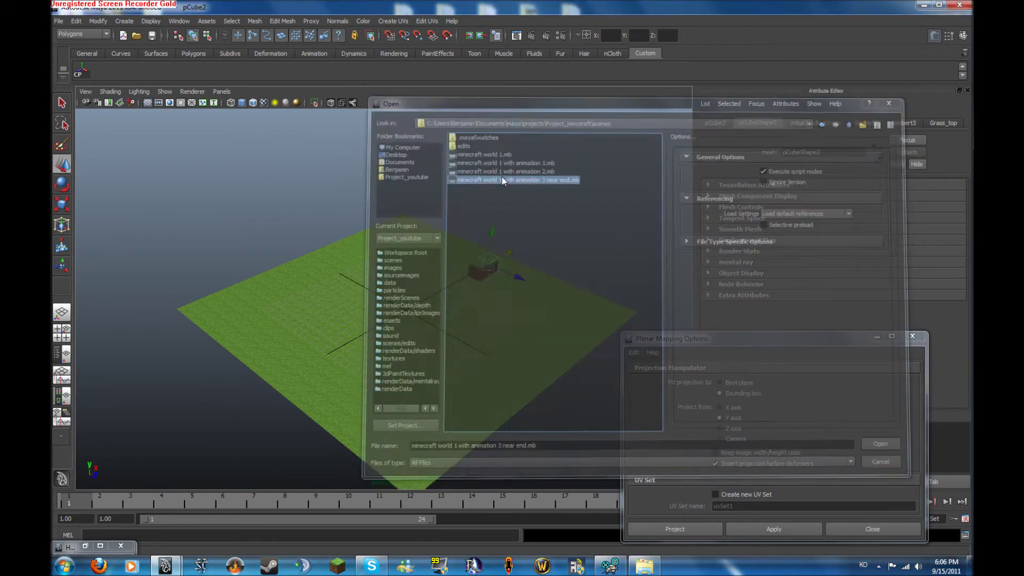
click(512, 285)
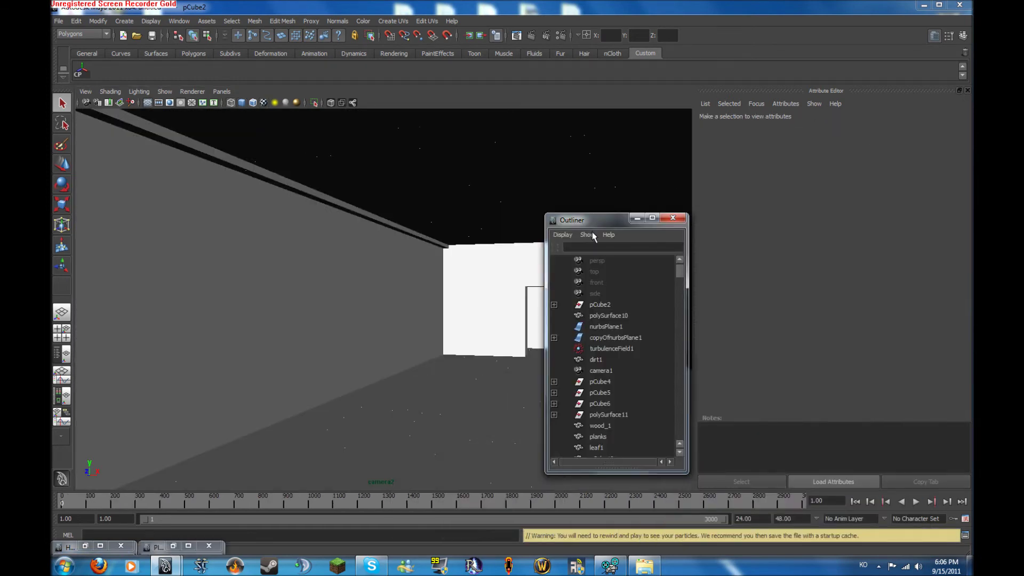
click(637, 218)
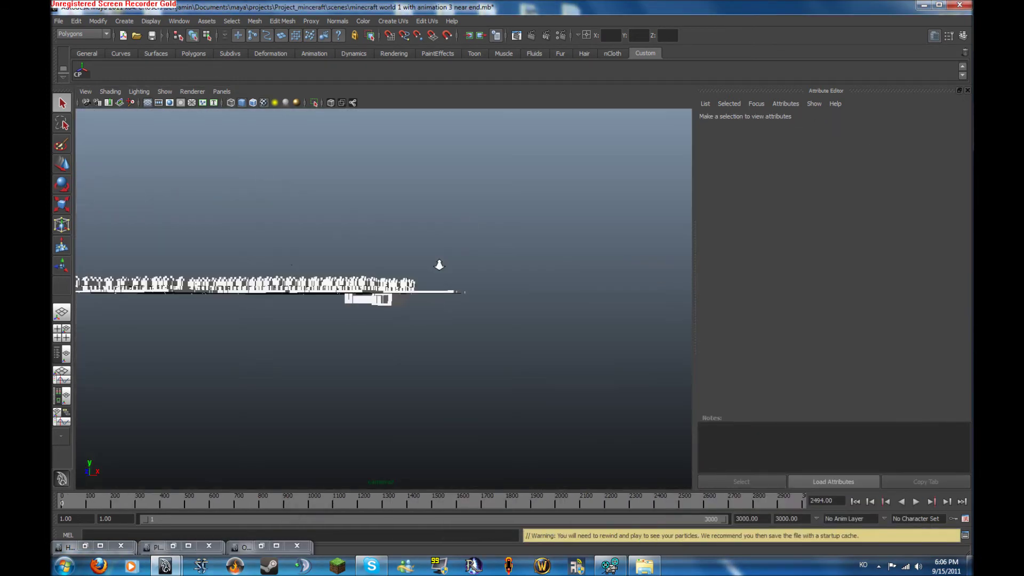
Examine the finished Minecraft world's terrain and trees from above, both shaded and in wireframe display.
alt+drag(440, 264, 462, 231)
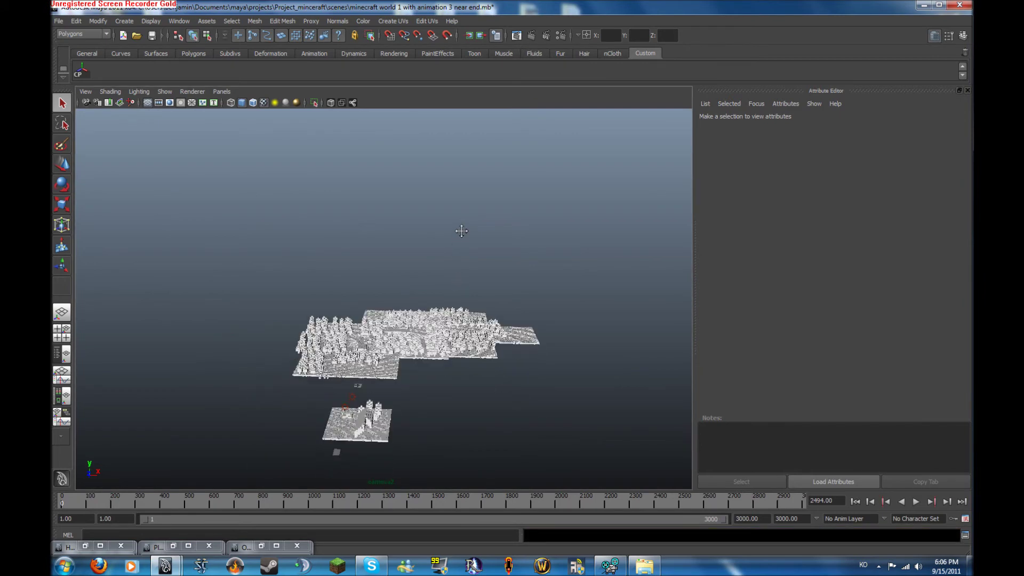
scroll(500, 279, up, 4)
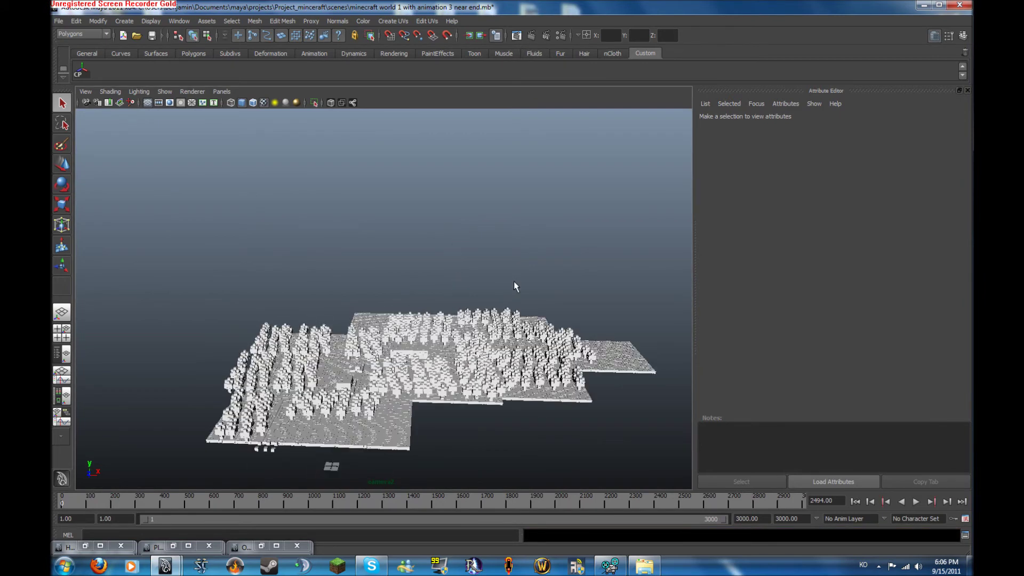
key(4)
alt+drag(422, 292, 454, 303)
alt+middle_drag(453, 303, 319, 215)
alt+middle_drag(420, 437, 368, 254)
alt+right_drag(322, 244, 274, 240)
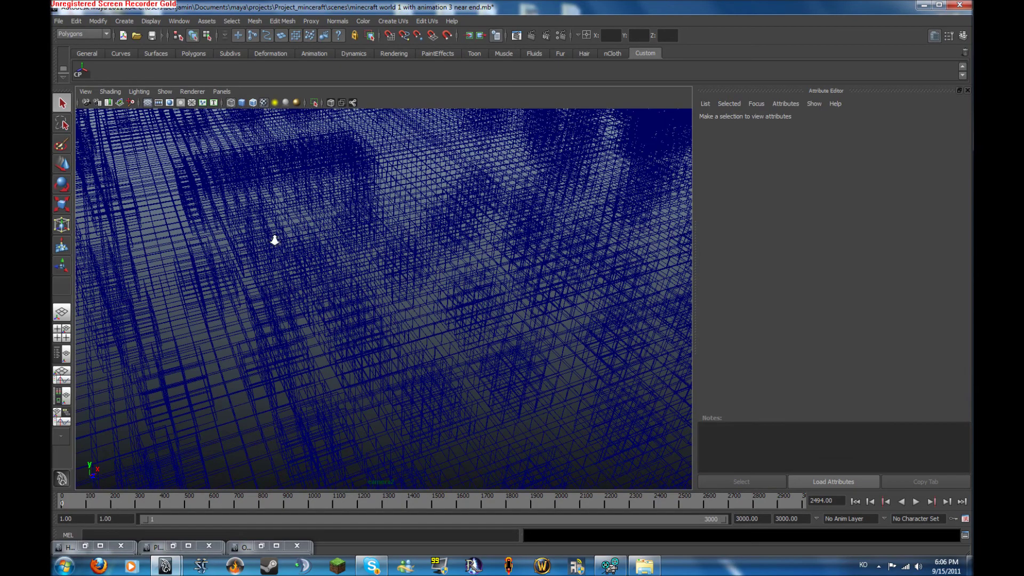
alt+drag(274, 240, 286, 238)
alt+right_drag(286, 238, 322, 280)
alt+drag(322, 279, 347, 277)
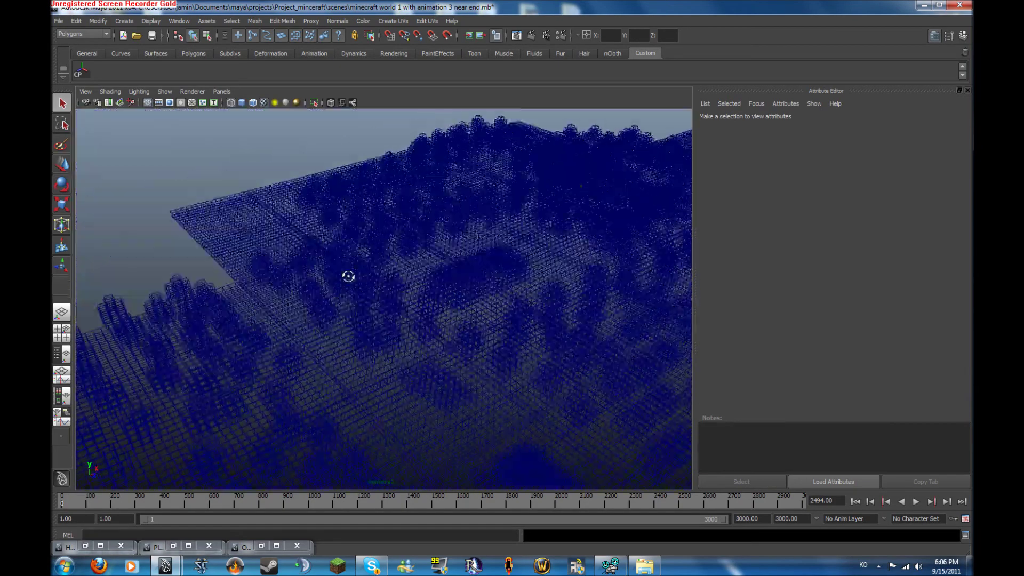
Examine the small separate ground platform with its walls and blocks up close in shaded display.
alt+middle_drag(347, 276, 297, 272)
alt+right_drag(298, 272, 268, 267)
alt+middle_drag(267, 269, 198, 178)
alt+right_drag(198, 179, 243, 188)
key(5)
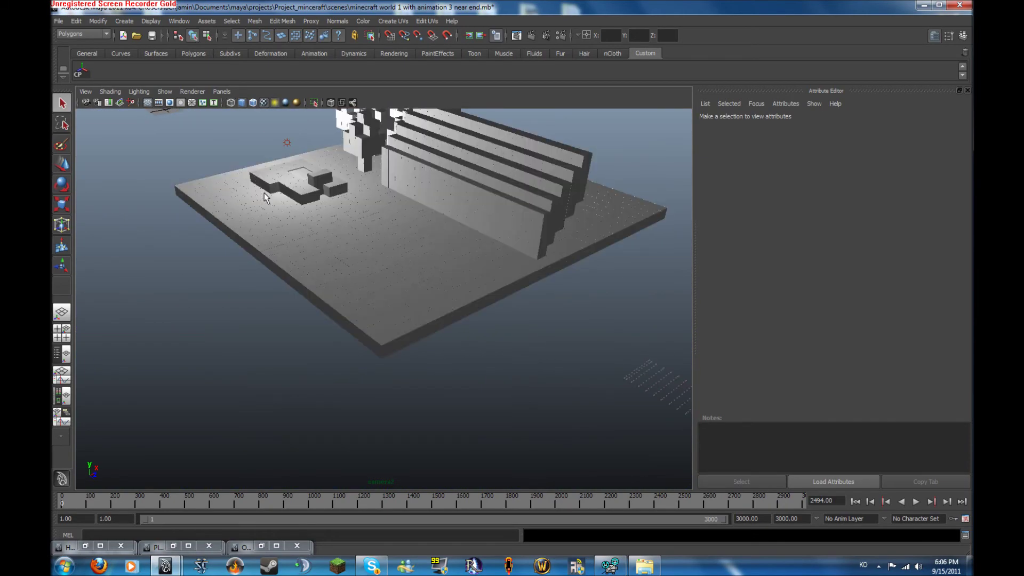
Open the Paint Effects canvas and replace it with the four-view layout.
key(8)
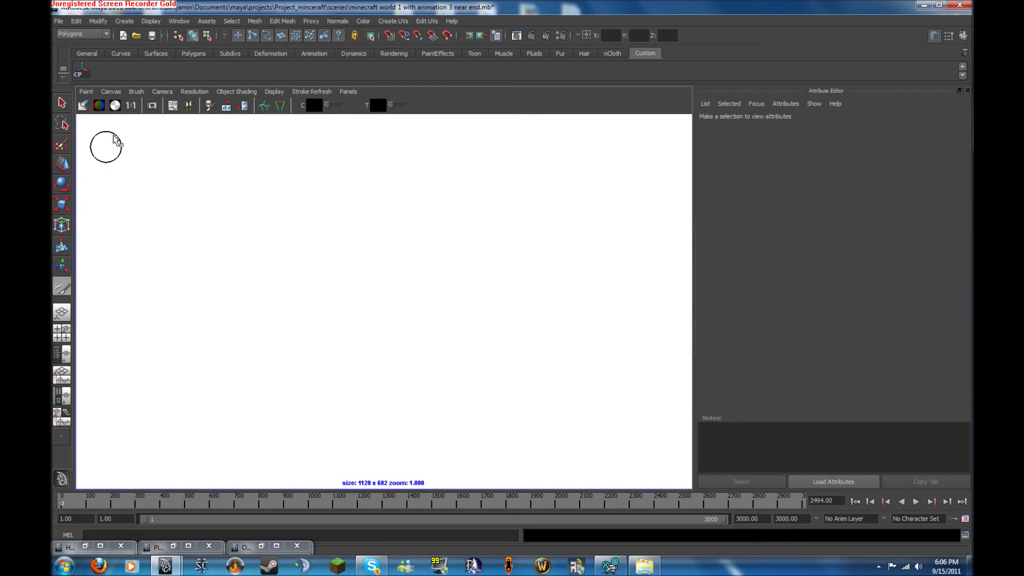
click(62, 333)
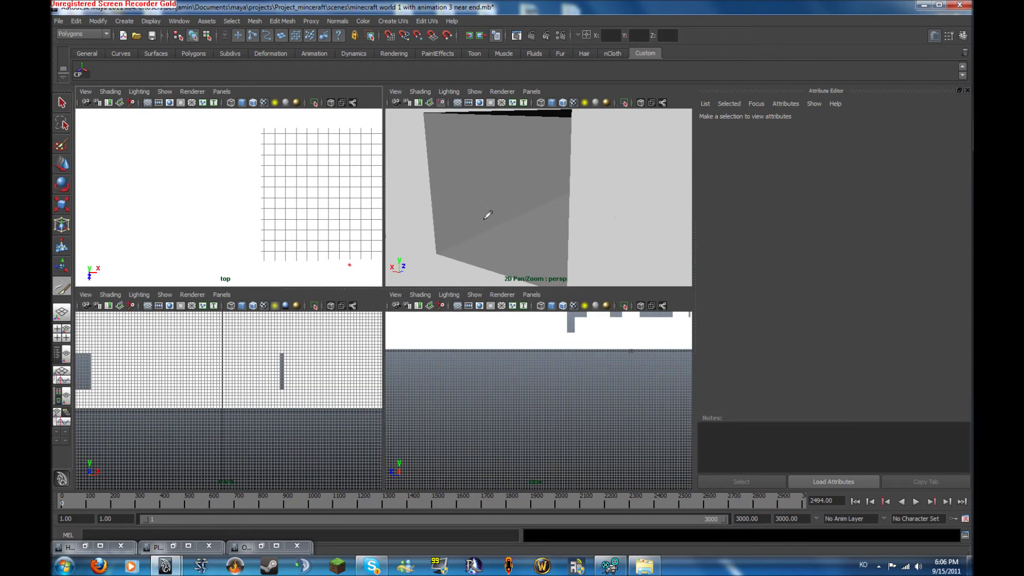
Activate the Move tool and show the perspective view of the block world at full size.
key(w)
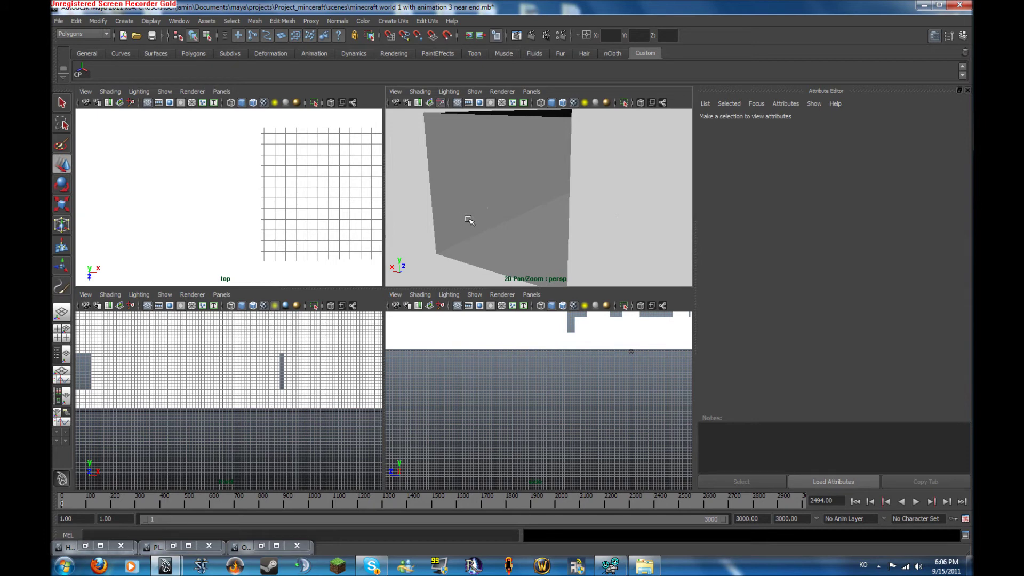
scroll(475, 221, down, 5)
scroll(409, 224, up, 8)
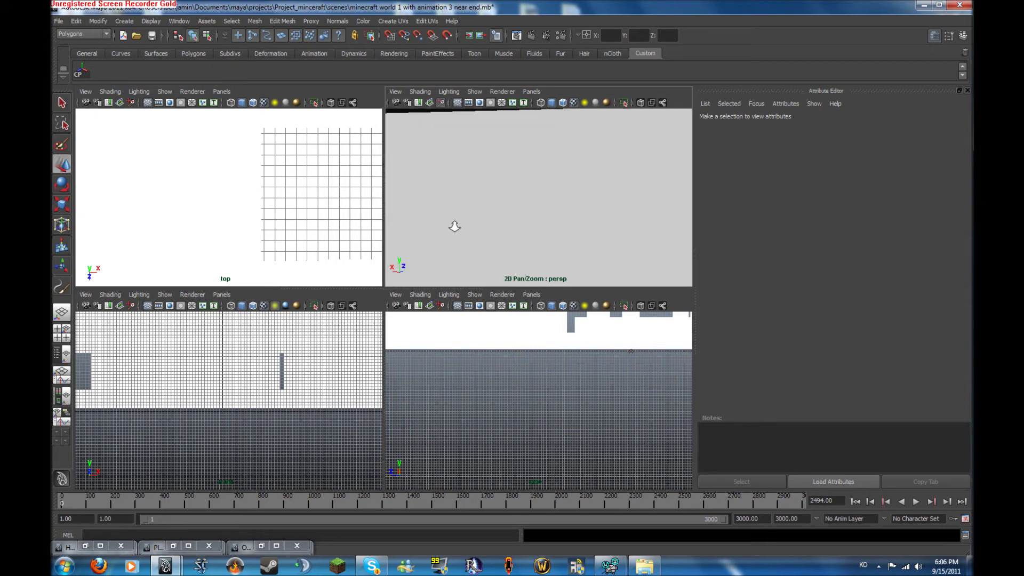
alt+drag(454, 226, 502, 219)
key(space)
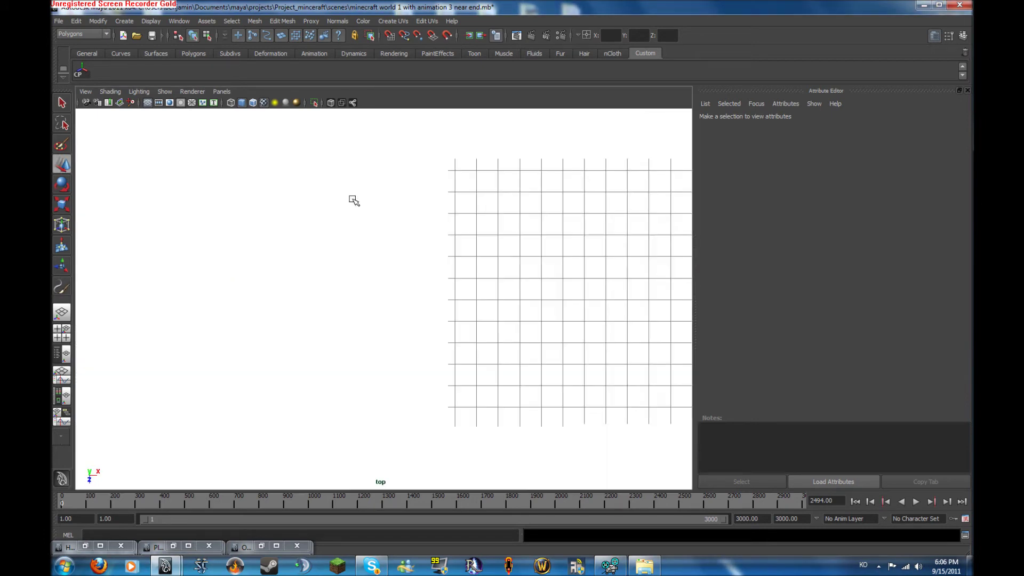
key(space)
key(space)
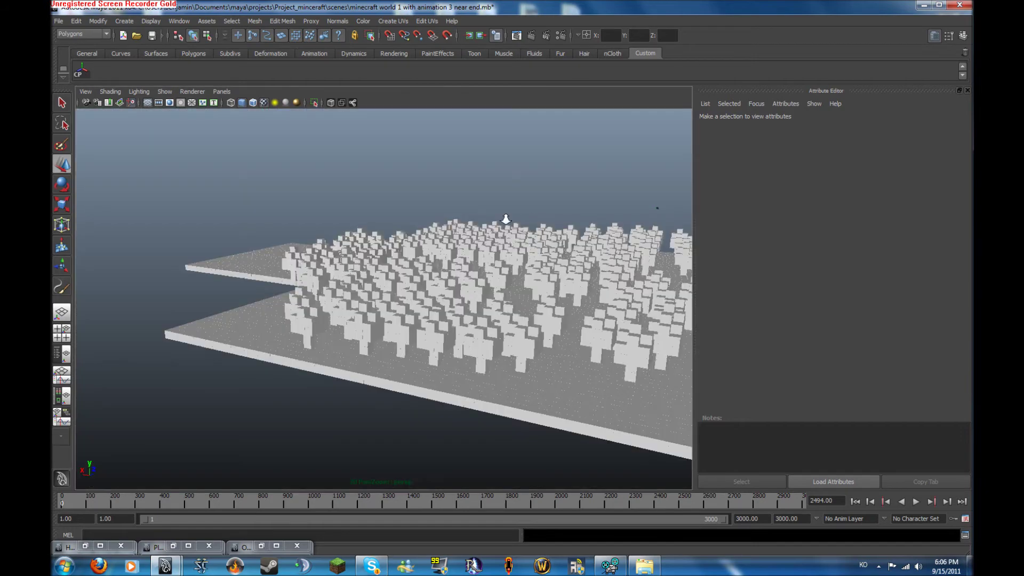
Examine the small pit in the clearing up close and scrub the animation through to frame 3000.
alt+drag(539, 219, 337, 240)
alt+right_drag(442, 245, 610, 291)
mouse_move(469, 294)
alt+middle_down()
mouse_move(457, 320)
mouse_move(405, 346)
alt+middle_up()
alt+right_drag(374, 299, 416, 301)
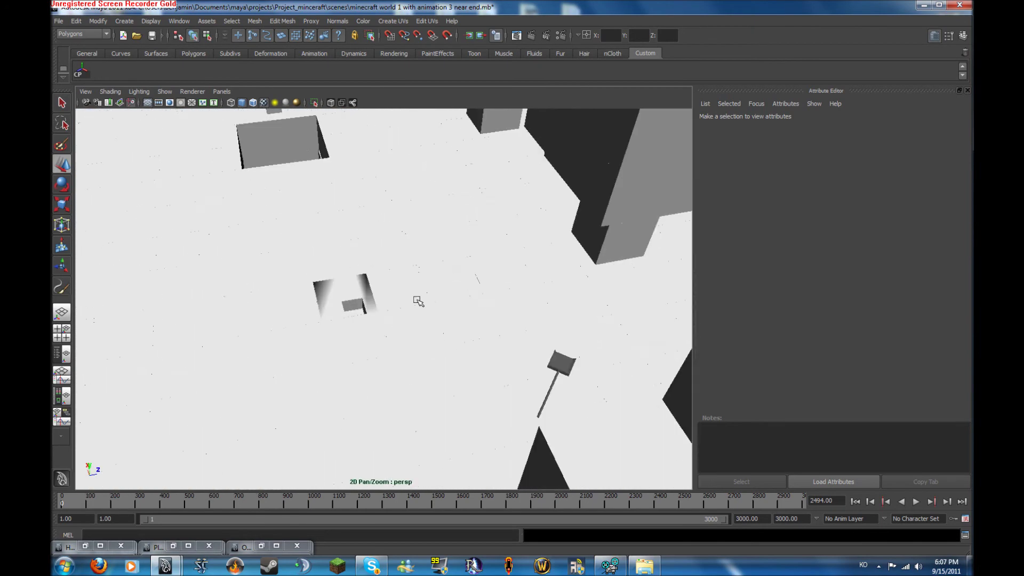
alt+middle_drag(416, 302, 441, 308)
mouse_move(440, 308)
alt+right_down()
mouse_move(633, 326)
mouse_move(515, 313)
mouse_move(159, 488)
alt+right_up()
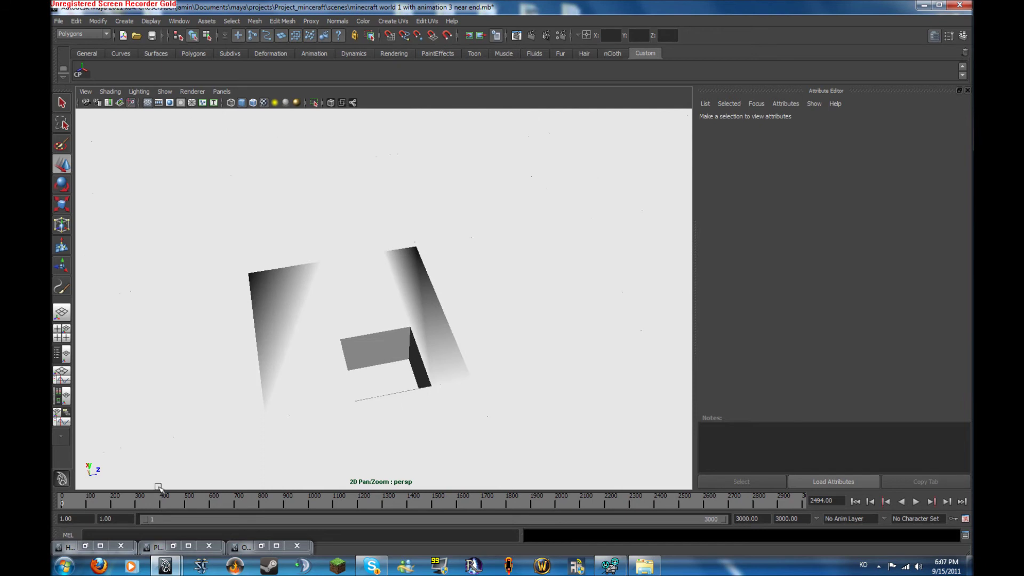
drag(93, 502, 361, 484)
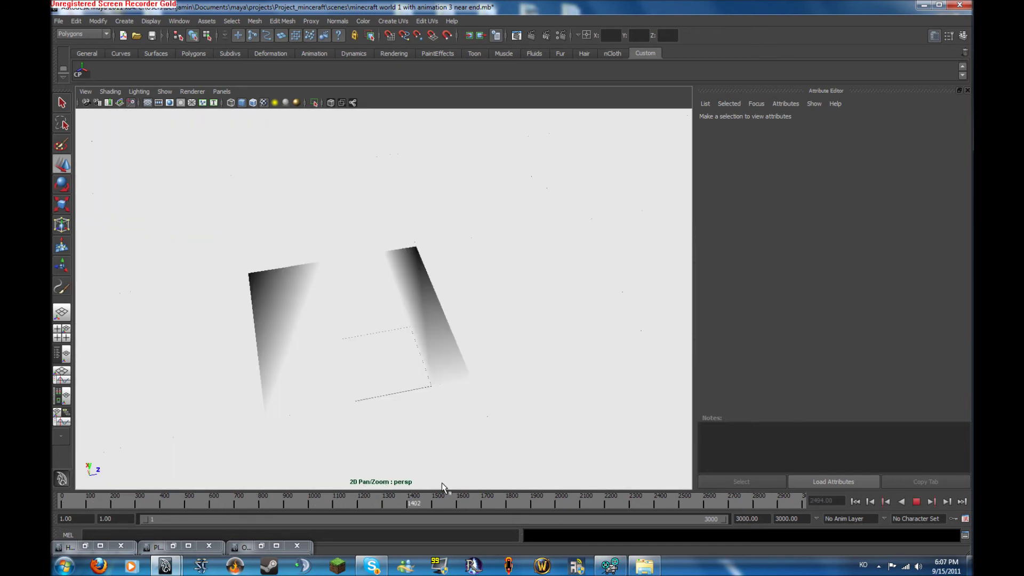
drag(442, 485, 751, 502)
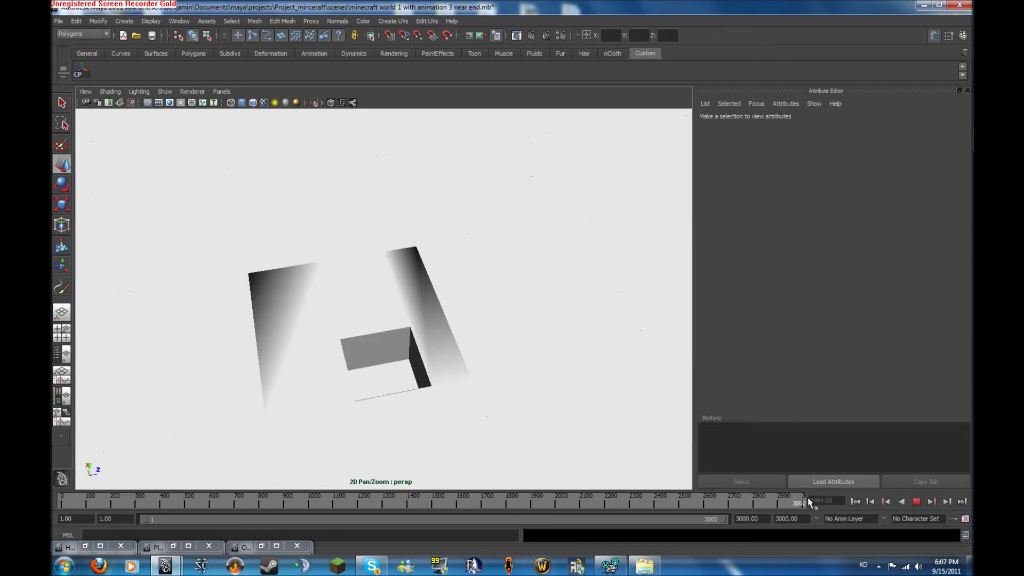
Examine the clearing and surrounding forest of block trees from above and from near ground level.
alt+right_drag(411, 317, 176, 282)
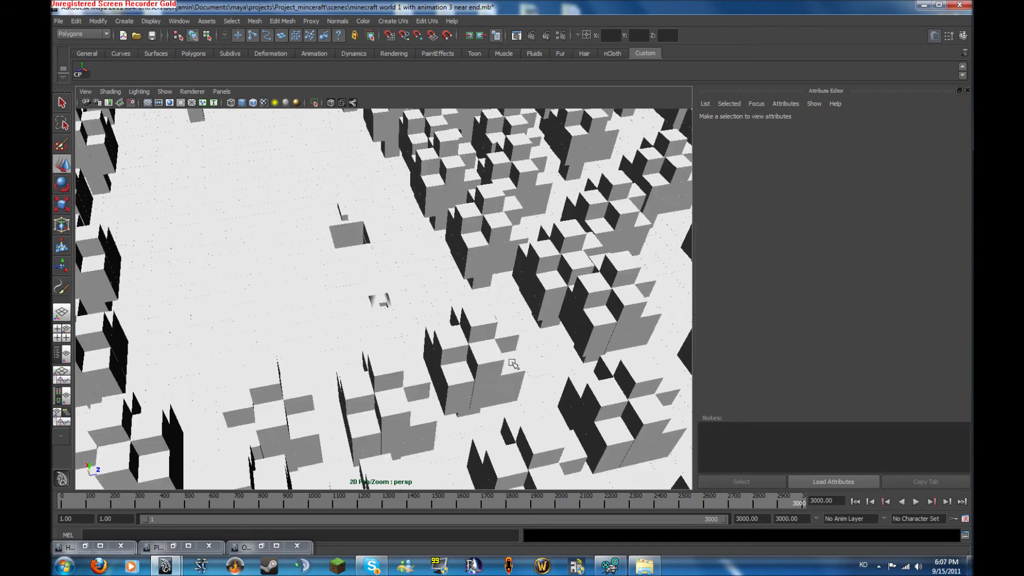
alt+right_drag(391, 284, 323, 282)
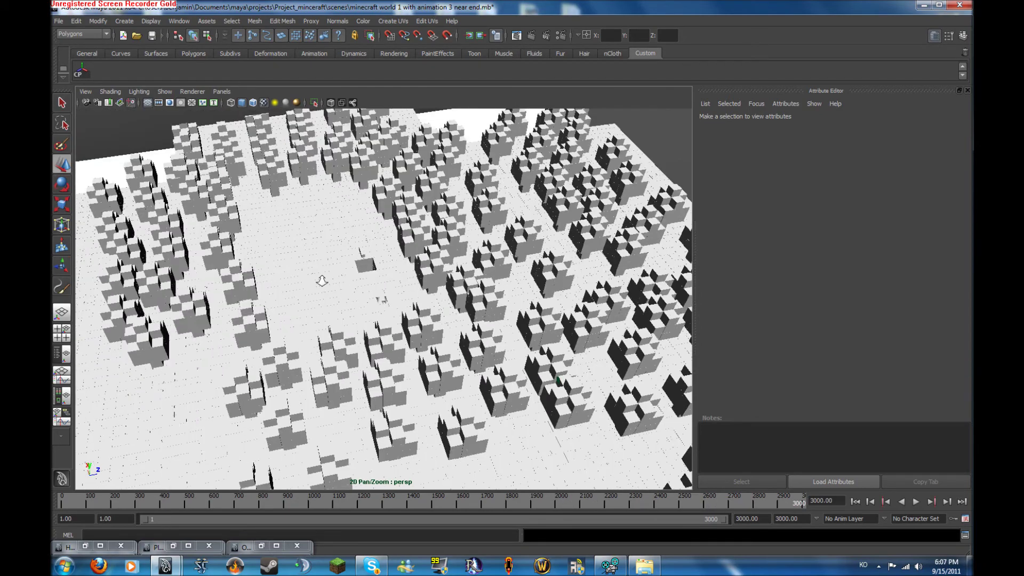
alt+drag(321, 281, 406, 134)
click(574, 183)
key(Delete)
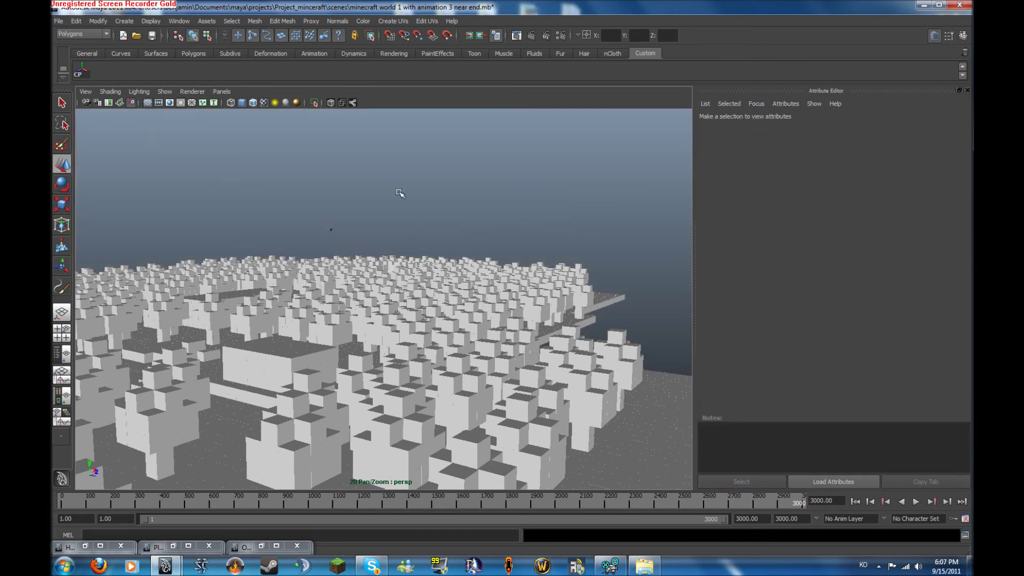
alt+right_drag(385, 204, 391, 220)
alt+drag(391, 220, 411, 224)
Open the scene world 1 part 3.mb from the Project_minecraft animation 3 scenes folder.
click(58, 21)
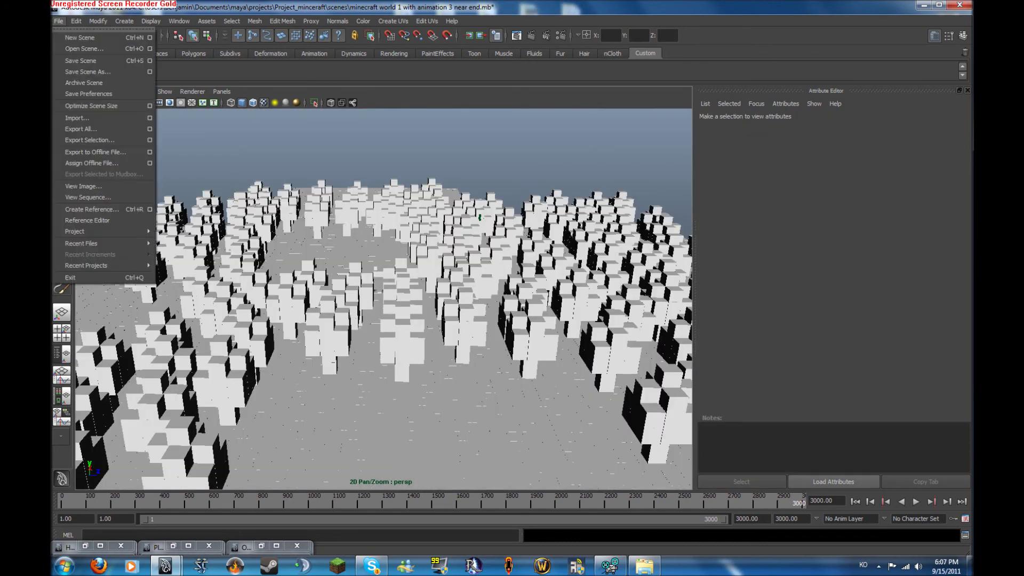
click(597, 565)
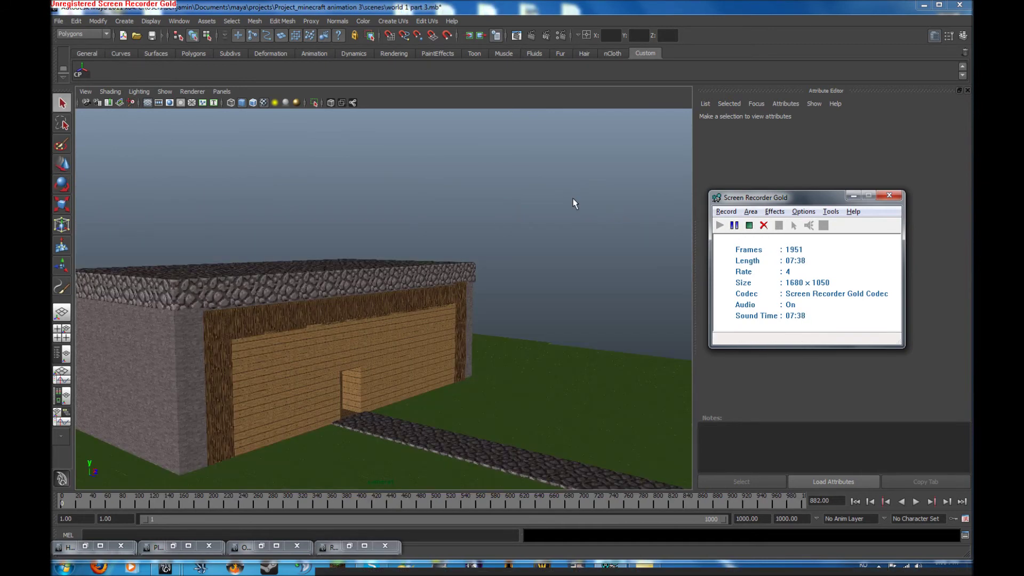
key(F10)
Examine the textured house, its cobblestone path and the nearby trees from outside.
alt+drag(578, 201, 444, 213)
scroll(410, 221, up, 5)
alt+right_drag(267, 214, 192, 211)
alt+drag(192, 210, 233, 160)
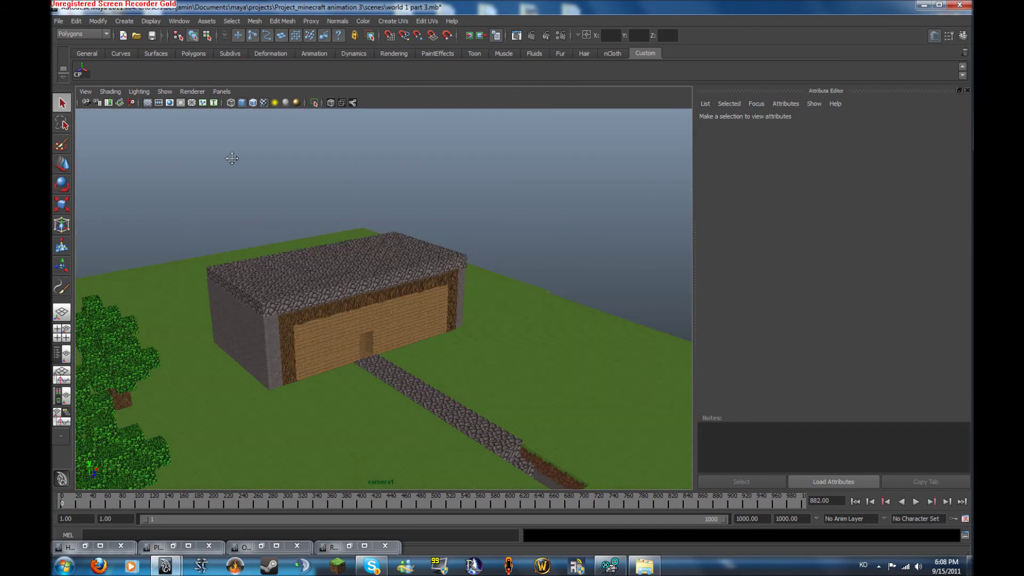
alt+middle_drag(464, 429, 379, 354)
Select the grass ground and examine the sunken mossy passage at the end of the cobblestone path.
click(380, 354)
click(431, 317)
alt+drag(410, 306, 417, 388)
alt+drag(382, 347, 532, 339)
alt+right_drag(532, 338, 640, 339)
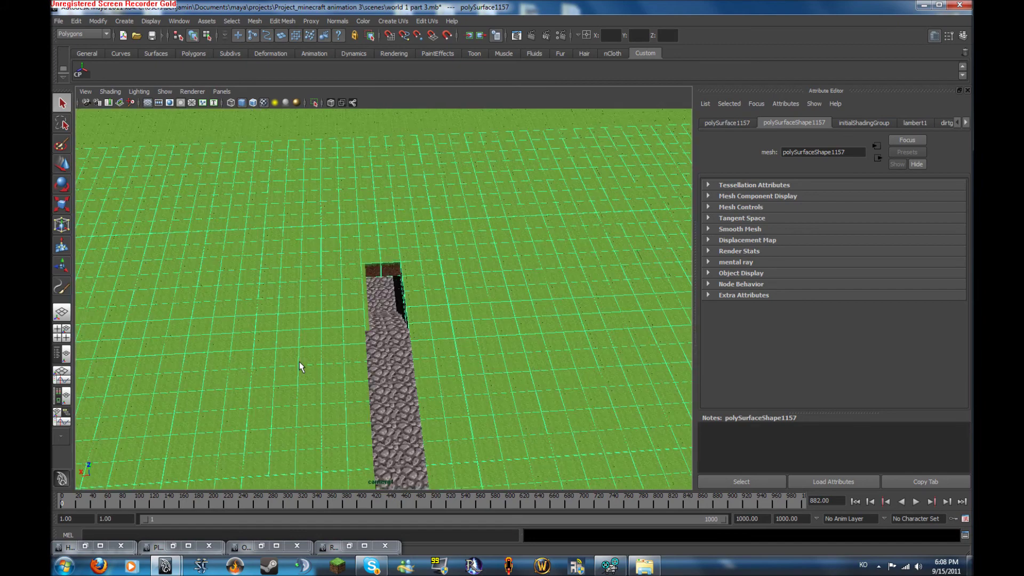
alt+right_drag(300, 364, 613, 331)
alt+right_drag(279, 263, 673, 294)
alt+drag(400, 363, 400, 283)
alt+right_drag(400, 283, 453, 248)
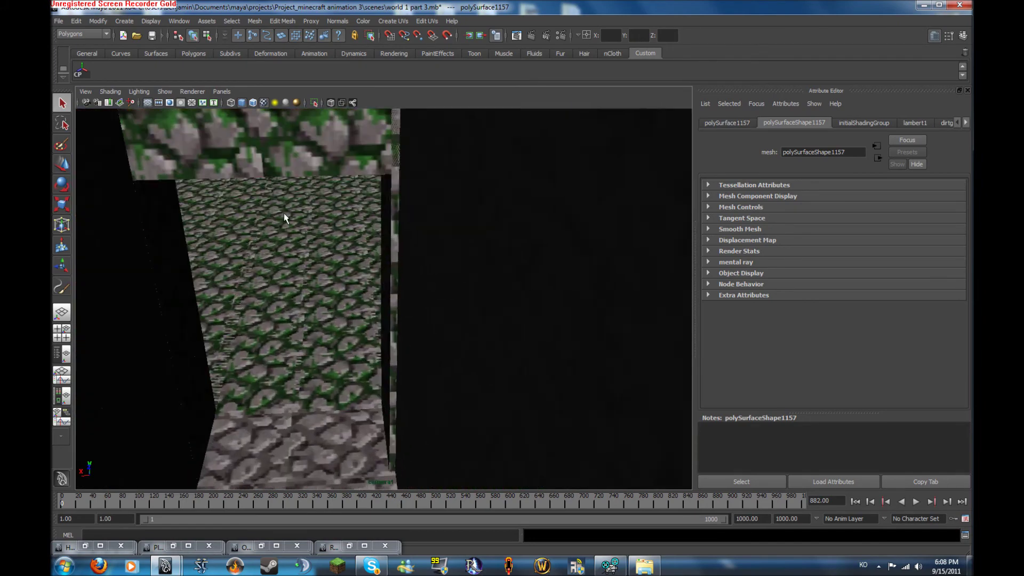
scroll(284, 218, down, 8)
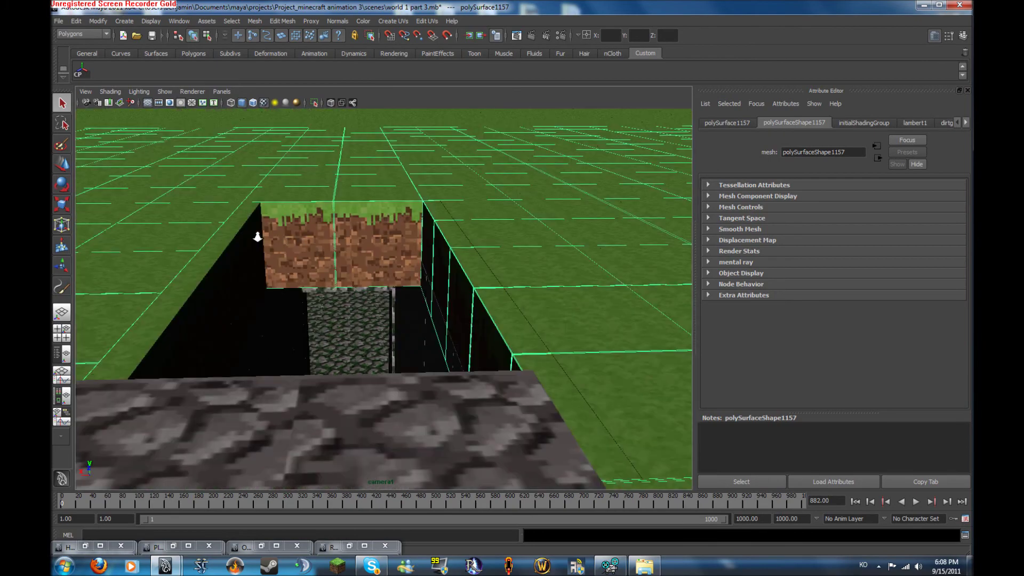
alt+right_drag(258, 237, 205, 240)
alt+drag(373, 300, 176, 267)
alt+right_drag(480, 235, 605, 227)
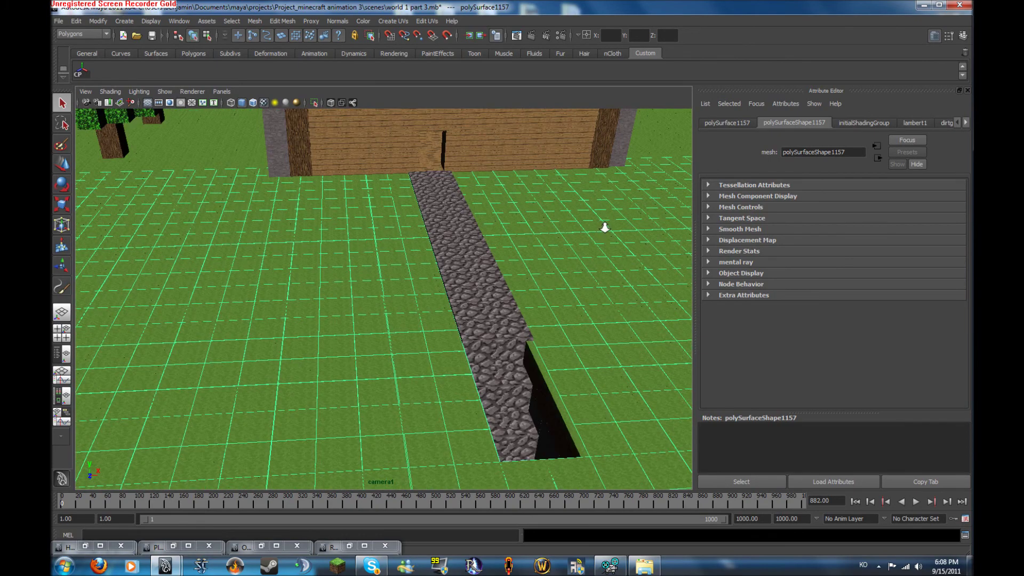
Select the house and examine the blocks of its front plank wall and doorway up close.
alt+drag(605, 227, 411, 389)
scroll(366, 226, up, 5)
click(326, 229)
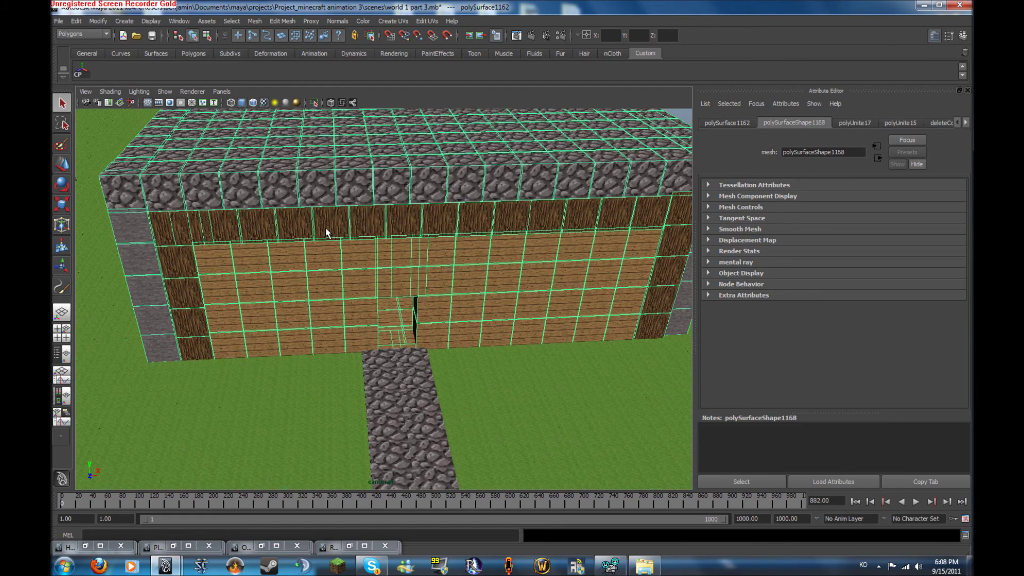
scroll(440, 223, up, 4)
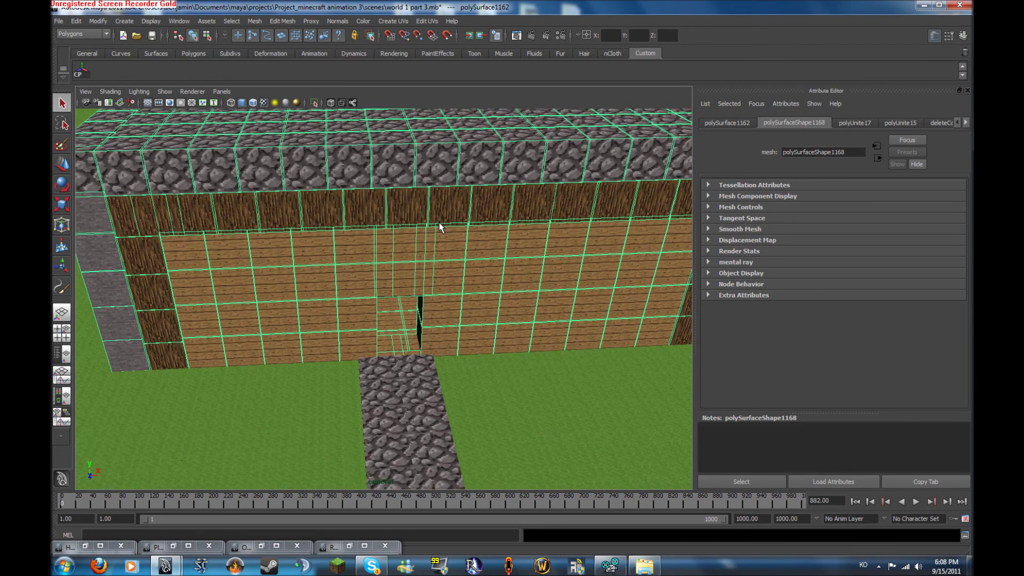
alt+drag(440, 223, 375, 219)
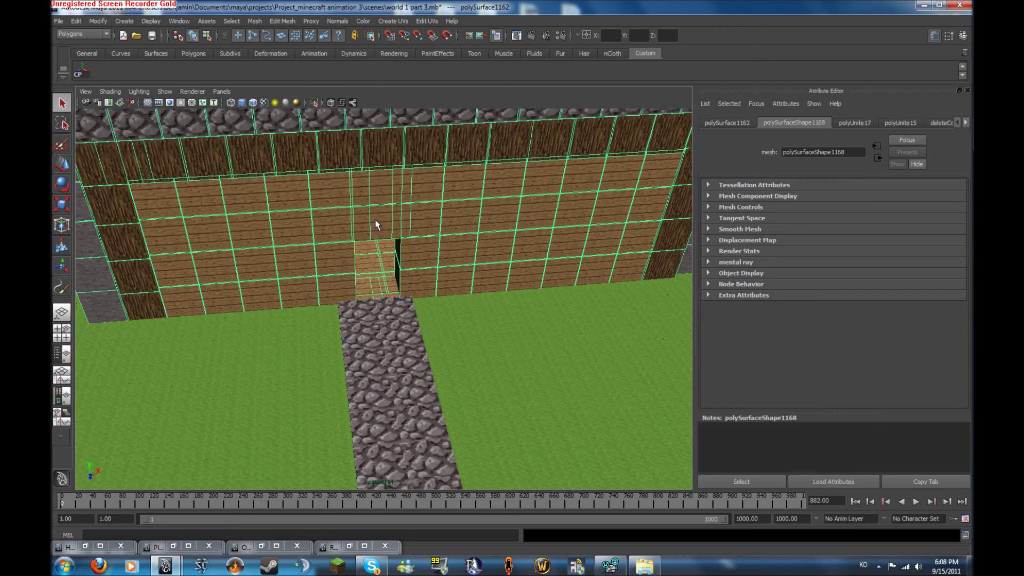
alt+right_drag(376, 219, 652, 201)
scroll(652, 201, up, 5)
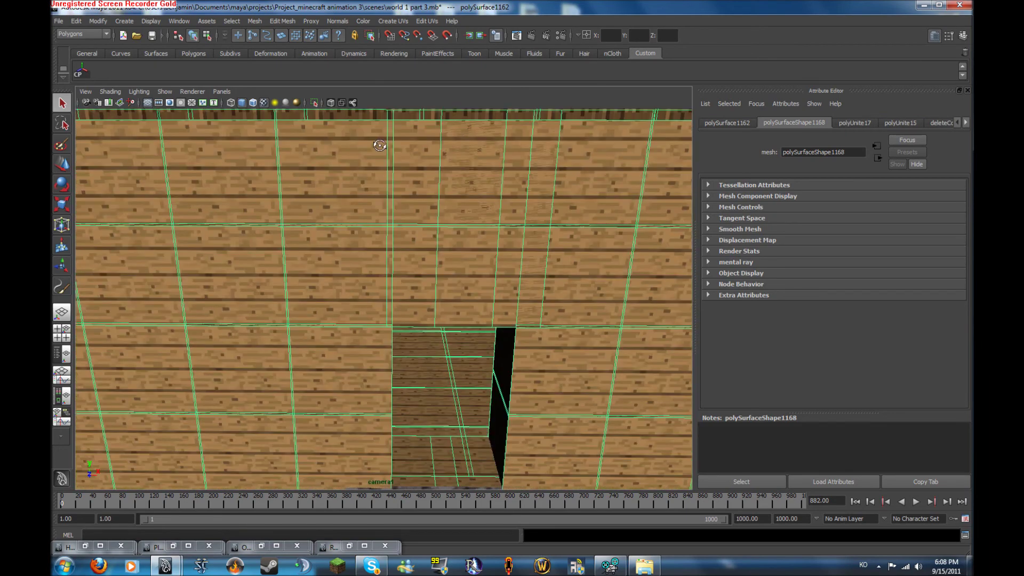
alt+drag(652, 201, 208, 232)
alt+drag(298, 271, 409, 319)
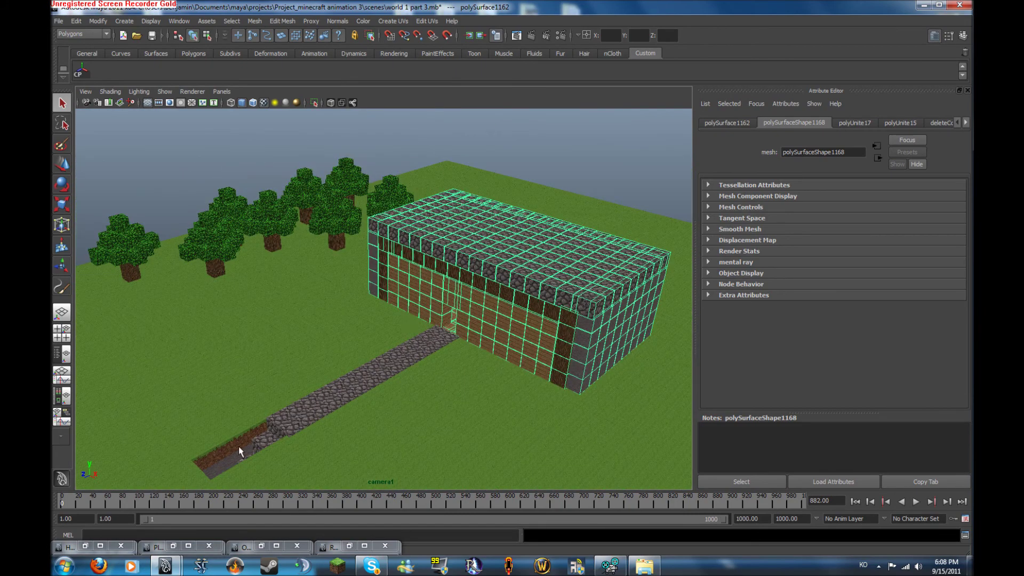
Examine the mossy cobblestone walls and floor of the underground area and select its mossy stone mesh.
alt+middle_drag(183, 446, 440, 273)
alt+right_drag(441, 273, 587, 342)
alt+right_drag(466, 311, 338, 226)
alt+middle_drag(338, 227, 318, 213)
alt+right_drag(318, 213, 361, 198)
alt+drag(362, 200, 423, 212)
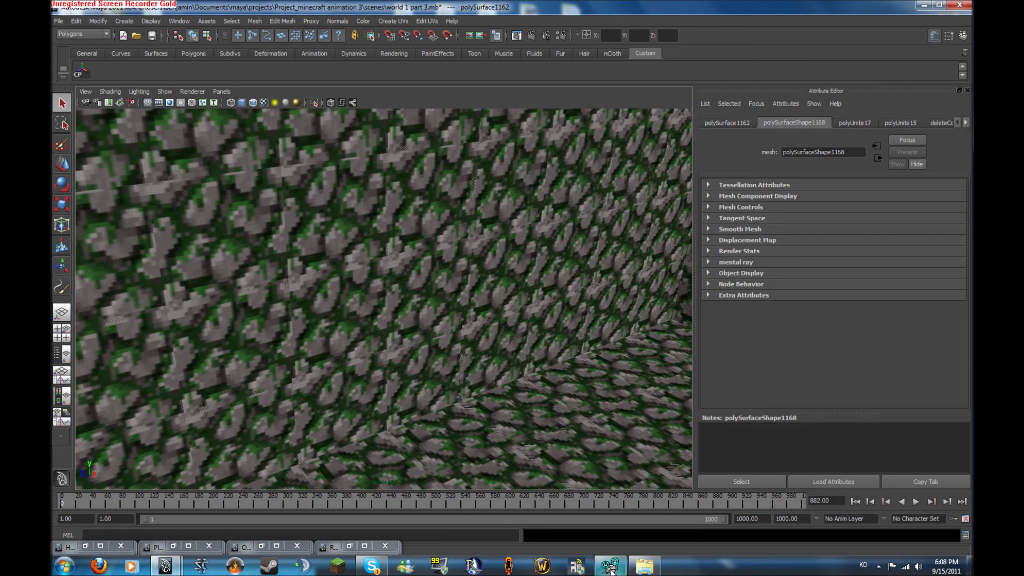
click(610, 565)
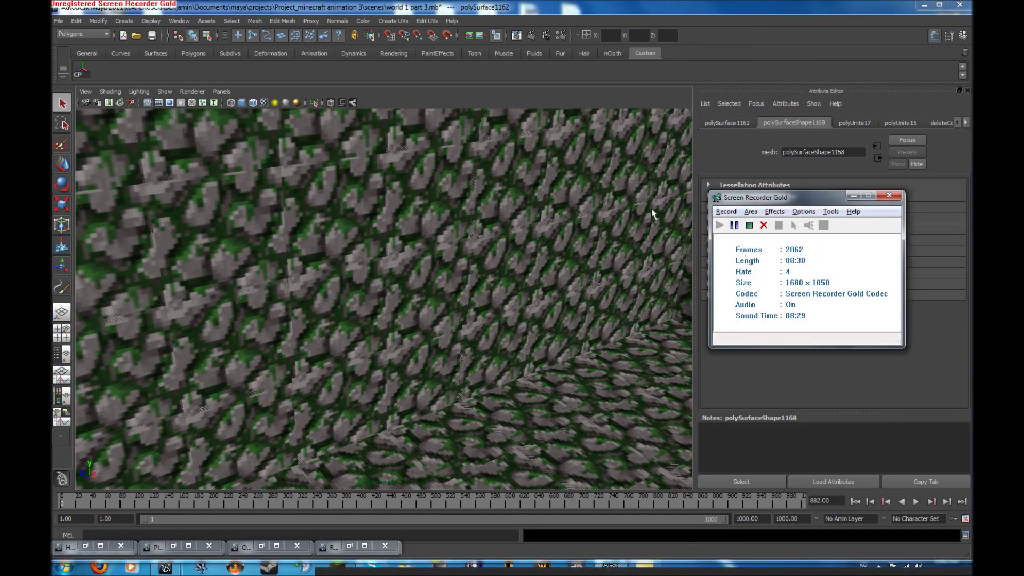
click(581, 204)
alt+right_drag(581, 203, 543, 206)
alt+drag(543, 206, 378, 217)
alt+right_drag(377, 216, 521, 224)
Examine the house from outside again, together with the path, tree row and cobblestone roof.
alt+middle_drag(440, 273, 394, 362)
alt+right_drag(393, 251, 240, 247)
alt+drag(320, 250, 201, 256)
alt+right_drag(470, 258, 355, 262)
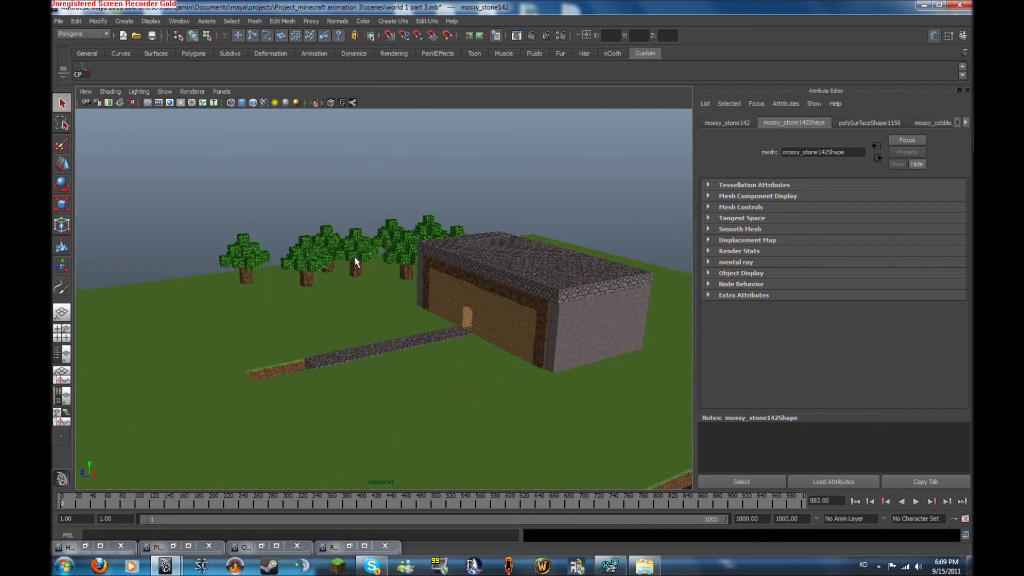
alt+drag(356, 261, 259, 272)
alt+right_drag(258, 272, 430, 283)
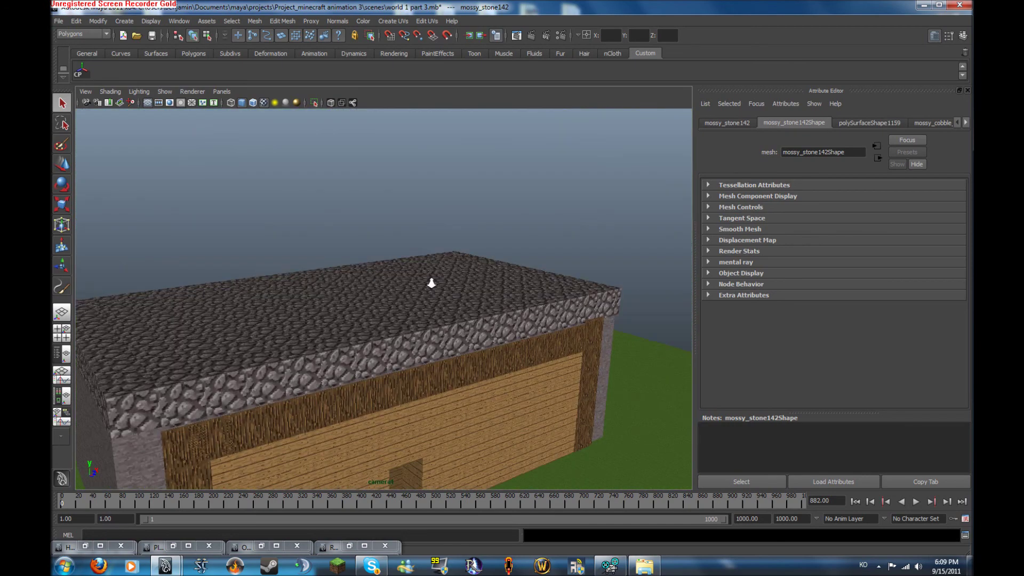
Select the house and examine its stone wall, door opening and the overlapping cobblestone blocks of its roof.
alt+drag(430, 283, 528, 331)
alt+right_drag(528, 331, 320, 224)
alt+middle_drag(320, 224, 240, 177)
alt+right_drag(241, 177, 387, 249)
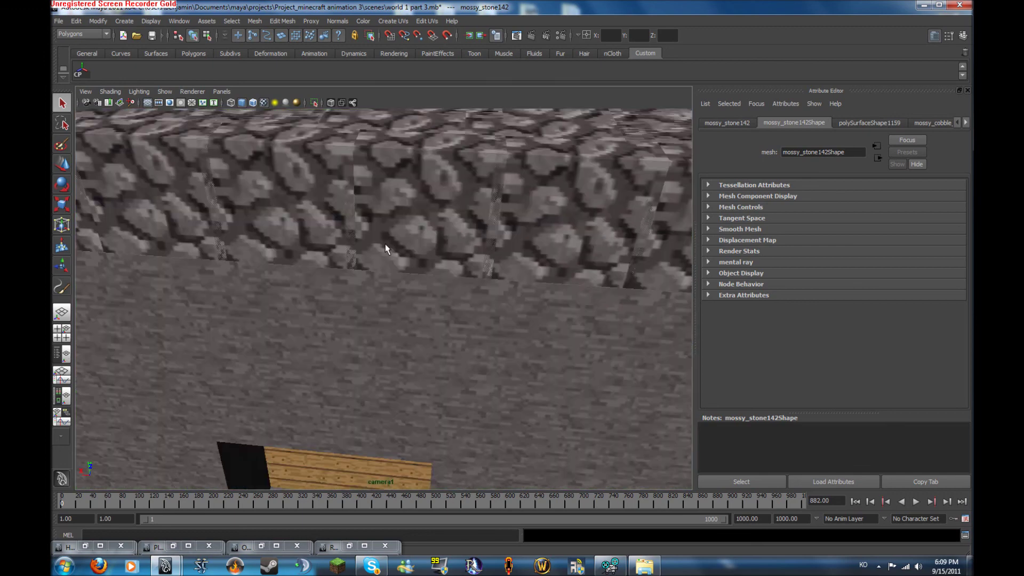
click(377, 356)
scroll(383, 328, up, 3)
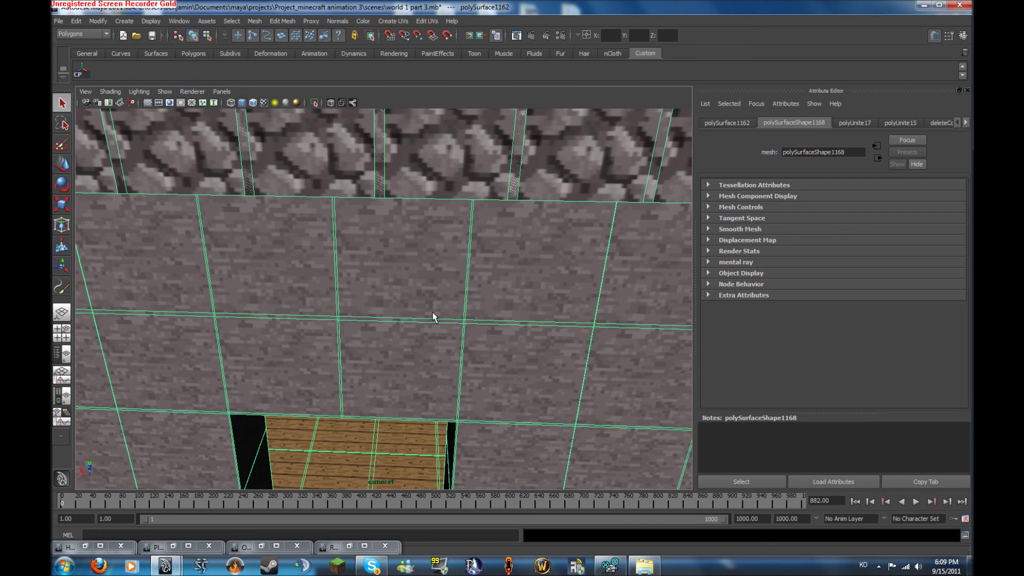
alt+right_drag(308, 285, 384, 277)
alt+drag(384, 277, 464, 243)
alt+right_drag(464, 243, 523, 263)
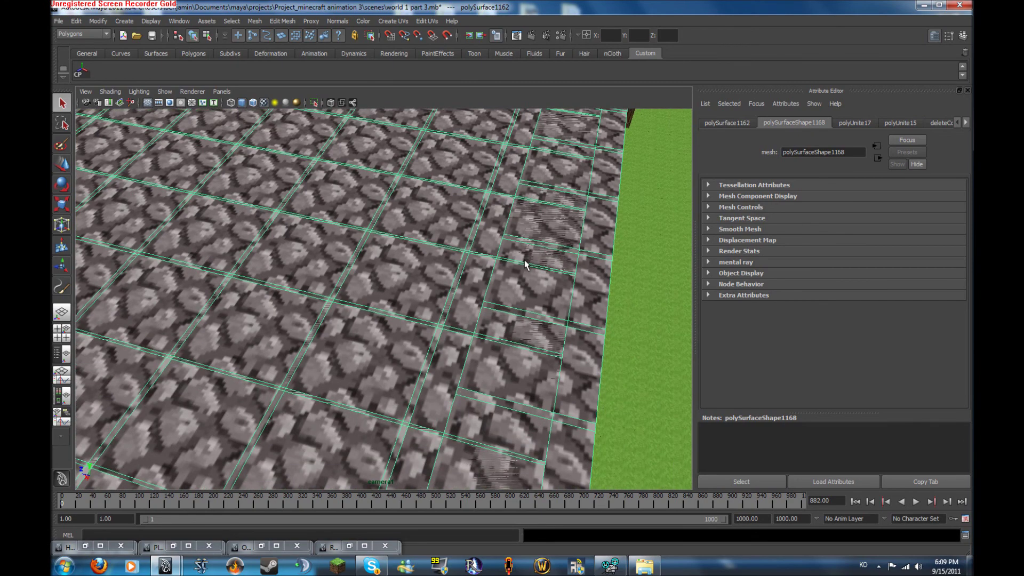
View the entire scene with the house, path and trees from a raised viewpoint in front.
alt+middle_drag(523, 263, 640, 240)
alt+right_drag(373, 267, 288, 261)
alt+middle_drag(288, 261, 443, 254)
alt+drag(370, 230, 512, 215)
alt+right_drag(512, 215, 176, 185)
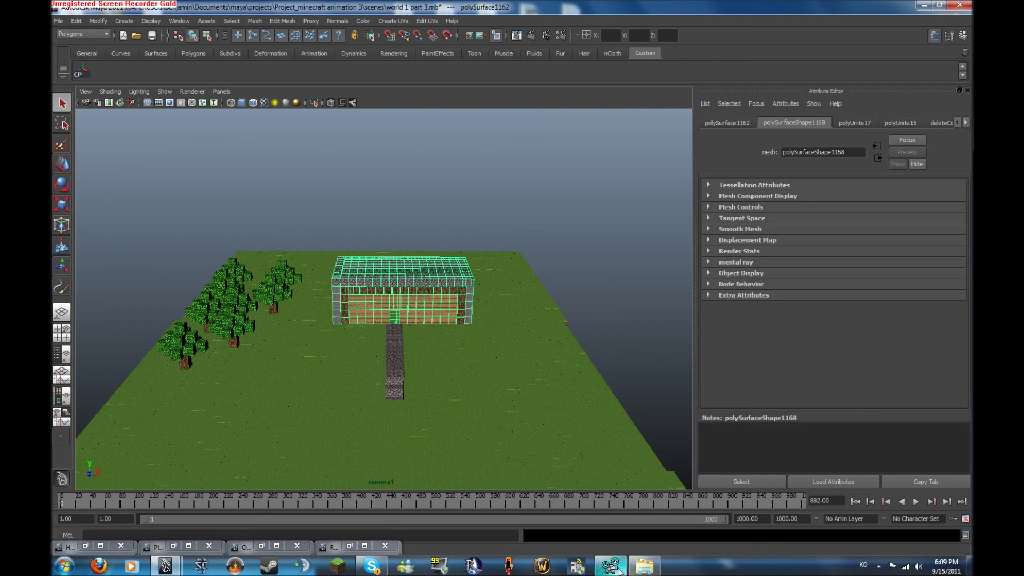
click(610, 565)
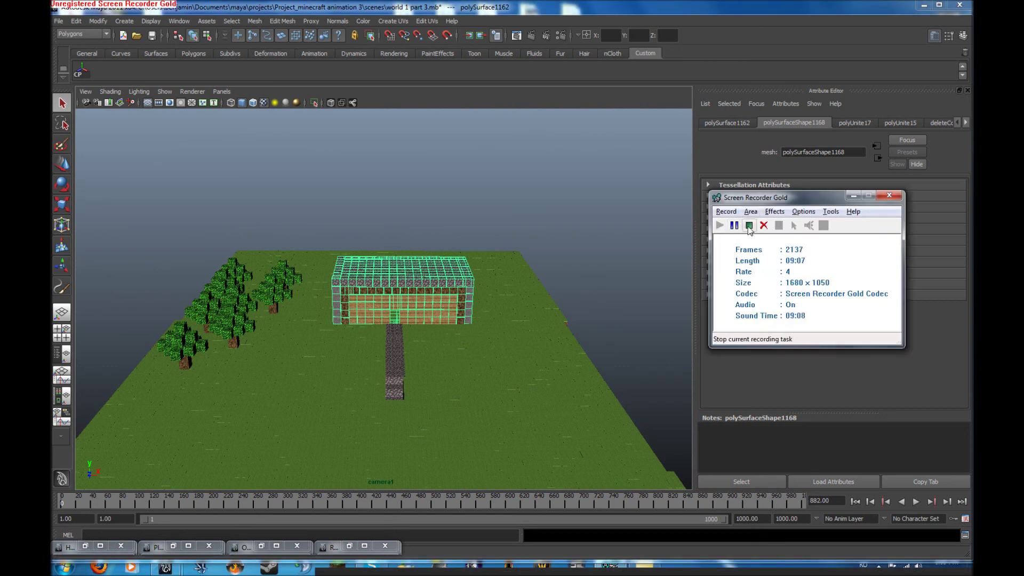